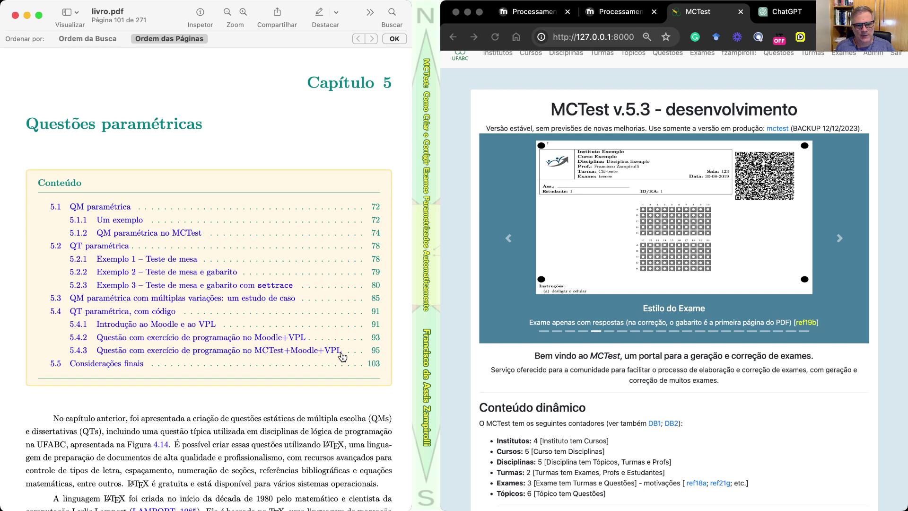
- Go to section 5.4.3 of the book from the chapter contents and read the introduction and "Primeiro desafio"
{"action": "left_click", "coordinate": [210, 355]}
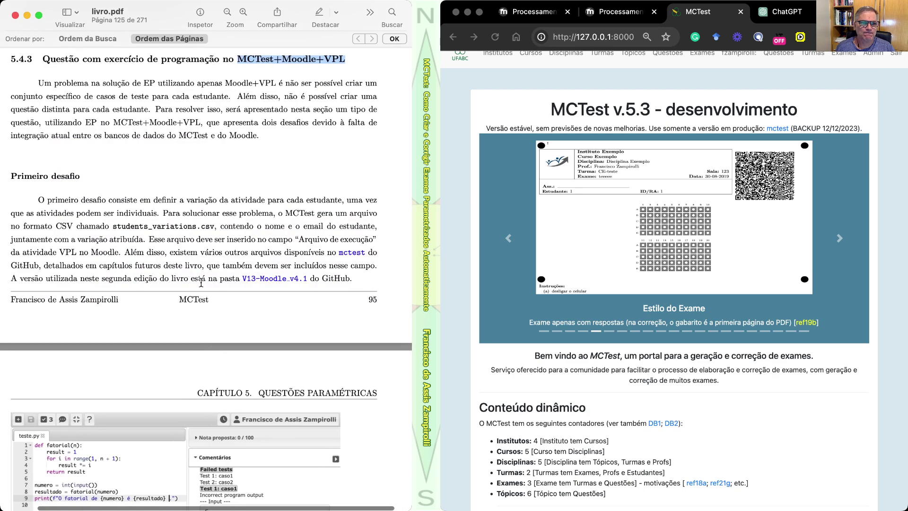
{"action": "scroll", "coordinate": [201, 282], "scroll_direction": "up", "scroll_amount": 1}
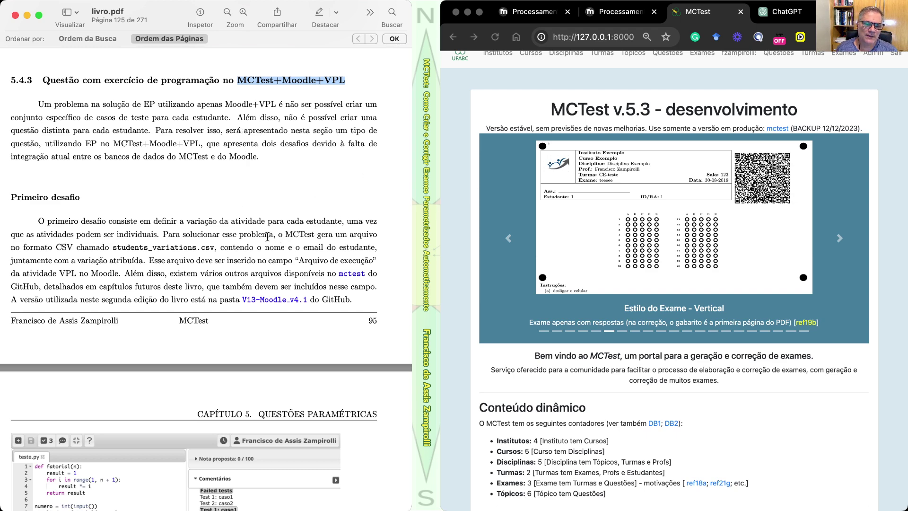
{"action": "scroll", "coordinate": [269, 238], "scroll_direction": "down", "scroll_amount": 5}
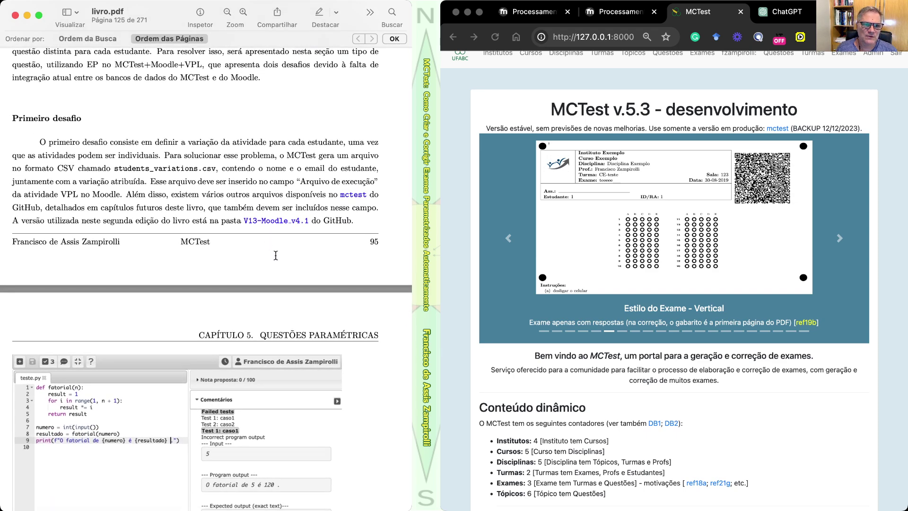
{"action": "scroll", "coordinate": [285, 272], "scroll_direction": "up", "scroll_amount": 8}
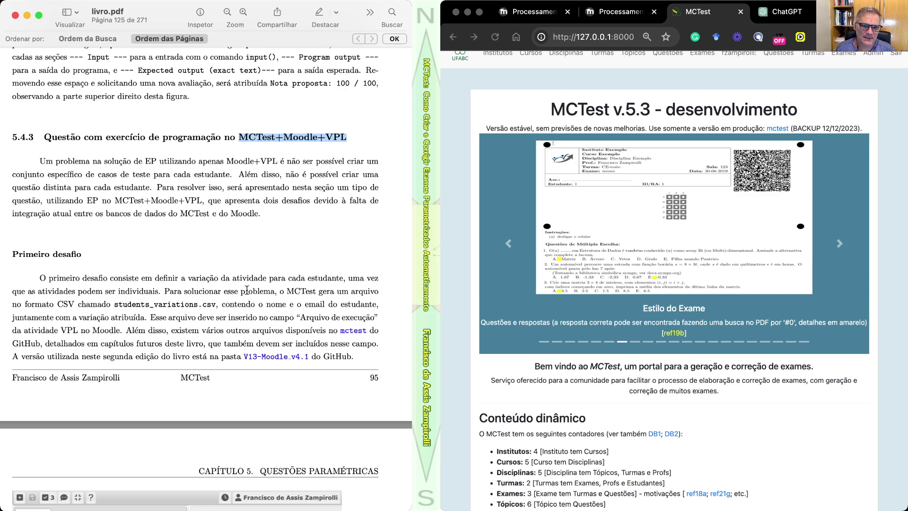
{"action": "scroll", "coordinate": [258, 273], "scroll_direction": "down", "scroll_amount": 2}
{"action": "scroll", "coordinate": [259, 274], "scroll_direction": "down", "scroll_amount": 2}
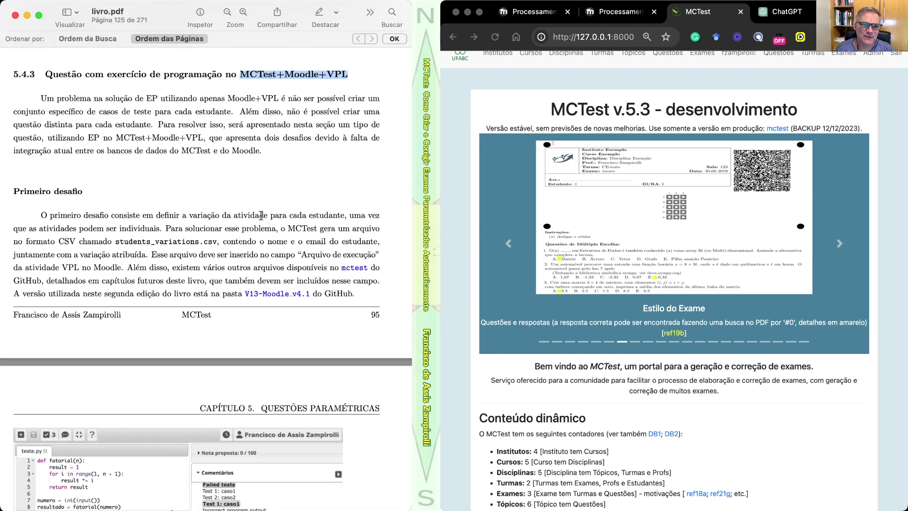
{"action": "scroll", "coordinate": [261, 216], "scroll_direction": "down", "scroll_amount": 1}
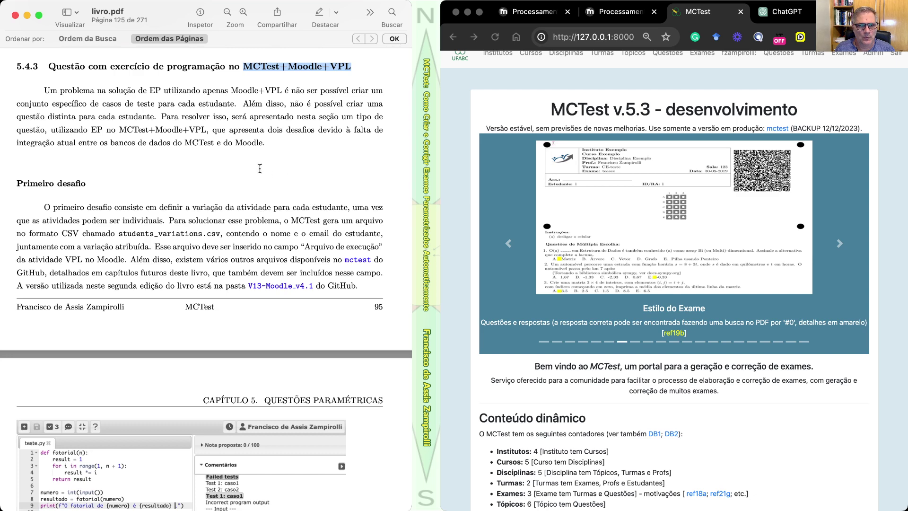
{"action": "scroll", "coordinate": [259, 168], "scroll_direction": "down", "scroll_amount": 5}
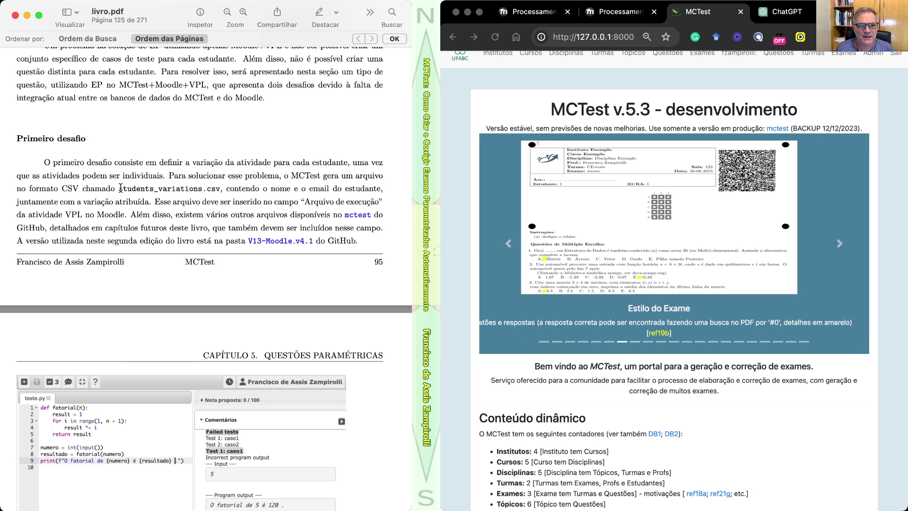
- Highlight students_variations.csv, the student variation and the email mention in the "Primeiro desafio" paragraph
{"action": "left_click_drag", "start_coordinate": [118, 189], "coordinate": [223, 187]}
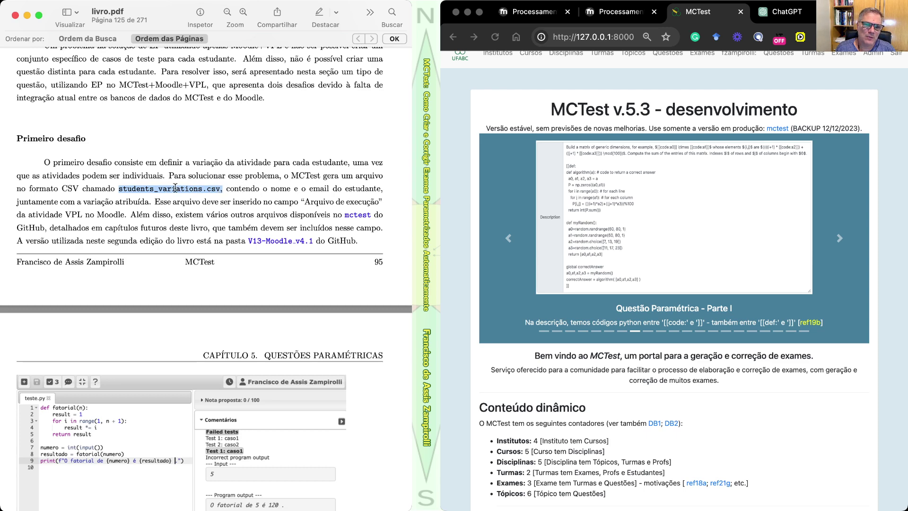
{"action": "scroll", "coordinate": [312, 194], "scroll_direction": "down", "scroll_amount": 1}
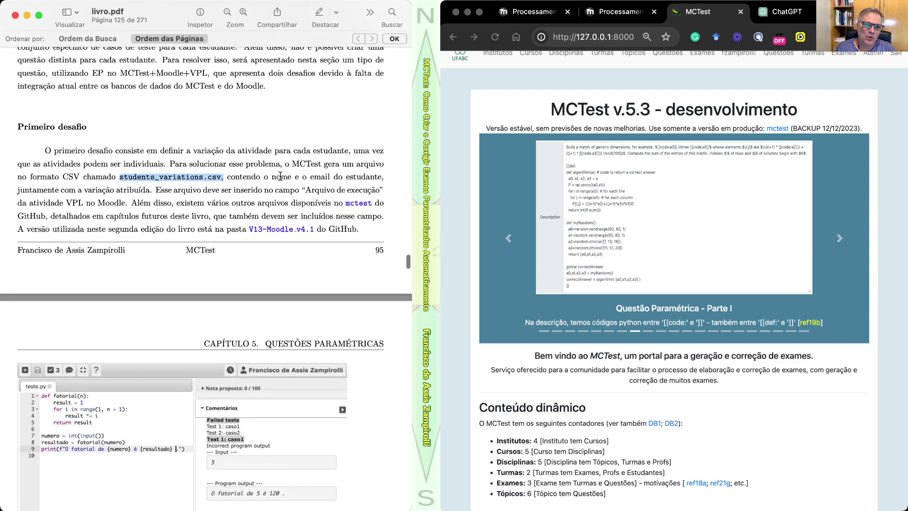
{"action": "double_click", "coordinate": [92, 191]}
{"action": "scroll", "coordinate": [209, 216], "scroll_direction": "down", "scroll_amount": 5}
{"action": "scroll", "coordinate": [209, 215], "scroll_direction": "up", "scroll_amount": 4}
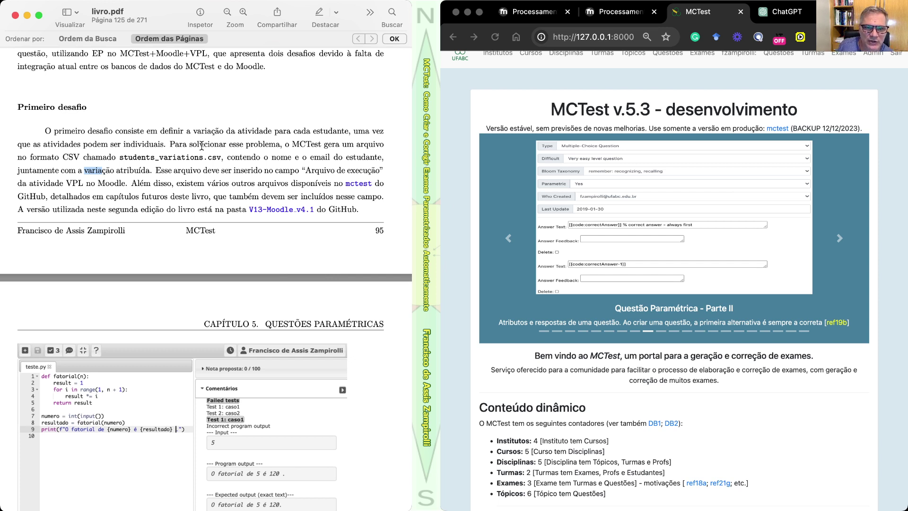
{"action": "double_click", "coordinate": [317, 156]}
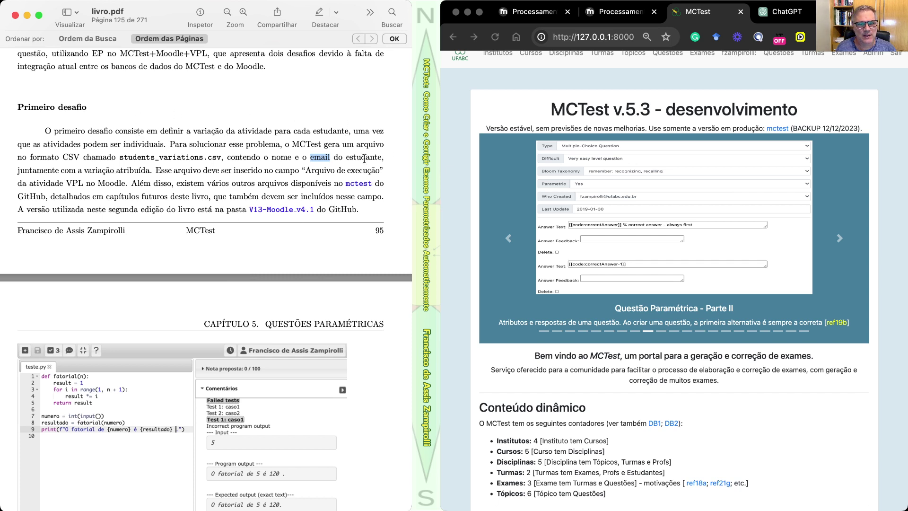
- Follow the book's V13-Moodle_v4.1 link to the GitHub folder, view students_variations.csv and return to the folder
{"action": "left_click", "coordinate": [276, 214]}
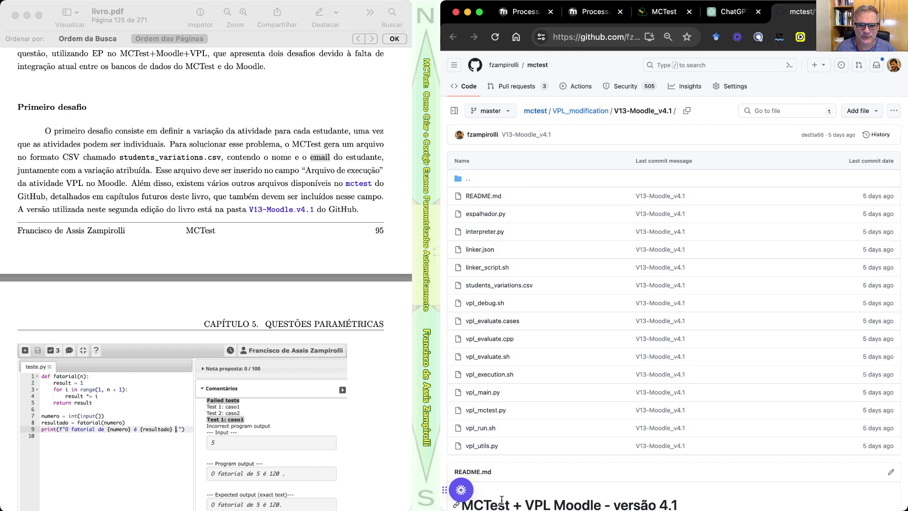
{"action": "left_click", "coordinate": [495, 286]}
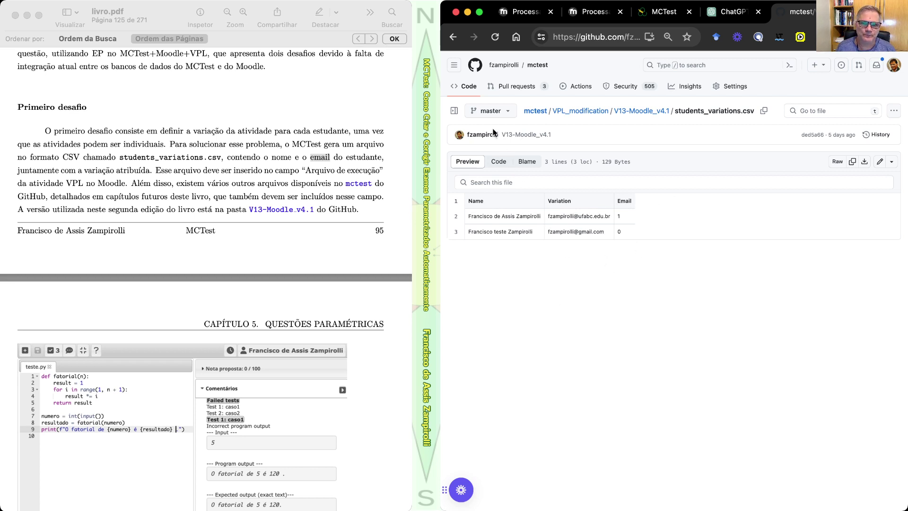
{"action": "left_click", "coordinate": [455, 40]}
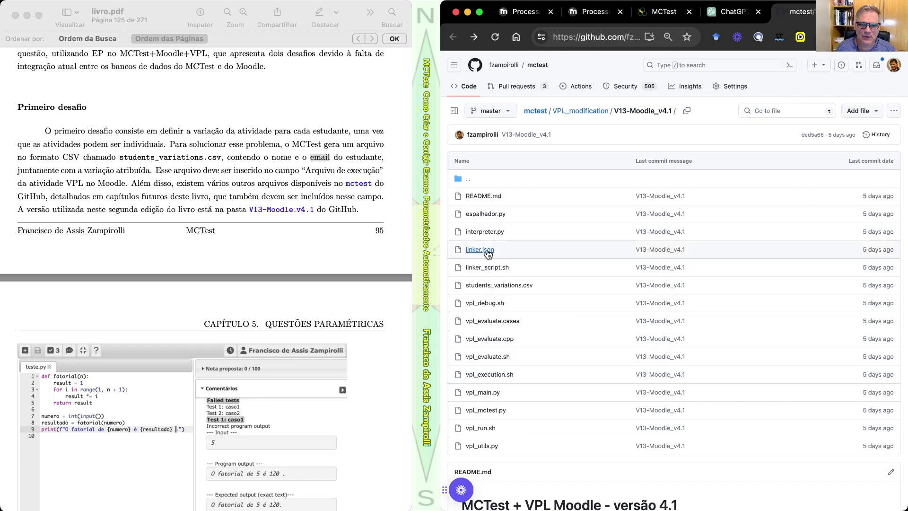
- Open linker.json from the GitHub folder and read the "Segundo desafio" section about it in the book
{"action": "left_click", "coordinate": [480, 249]}
{"action": "left_click", "coordinate": [209, 213]}
{"action": "scroll", "coordinate": [297, 291], "scroll_direction": "down", "scroll_amount": 15}
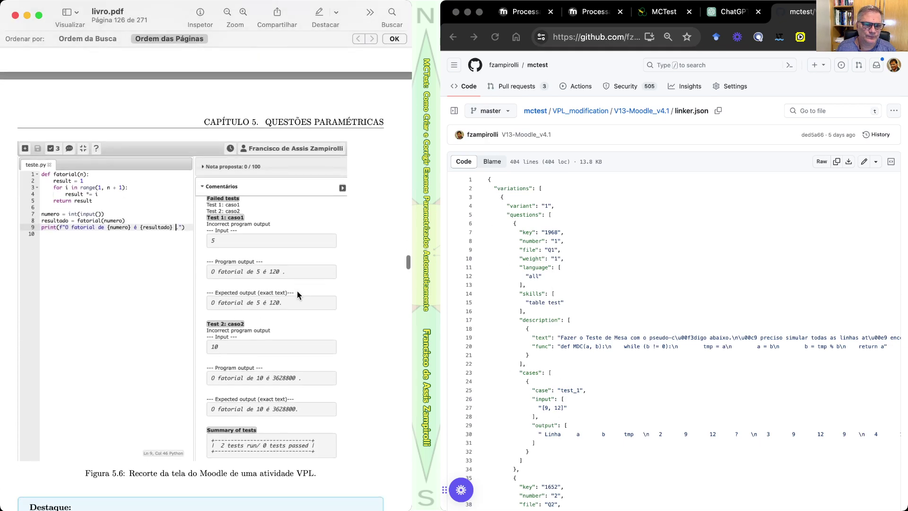
{"action": "scroll", "coordinate": [297, 291], "scroll_direction": "down", "scroll_amount": 3}
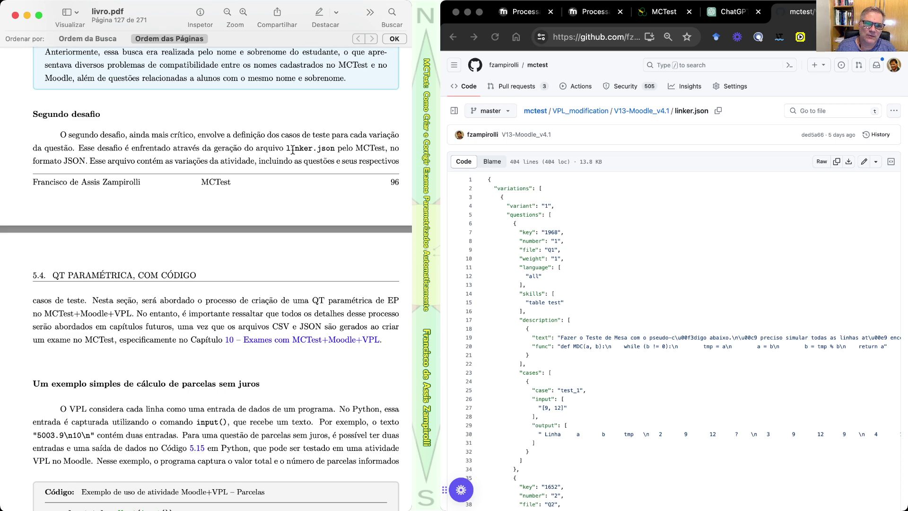
{"action": "scroll", "coordinate": [292, 150], "scroll_direction": "down", "scroll_amount": 2}
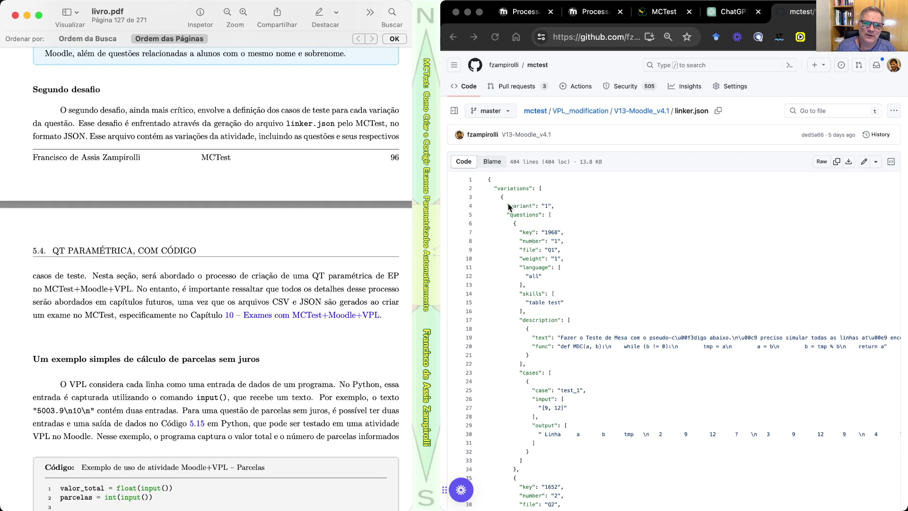
- Highlight the variant "1" line and its "questions" line in linker.json
{"action": "left_click", "coordinate": [509, 207]}
{"action": "left_click_drag", "start_coordinate": [506, 206], "coordinate": [559, 207]}
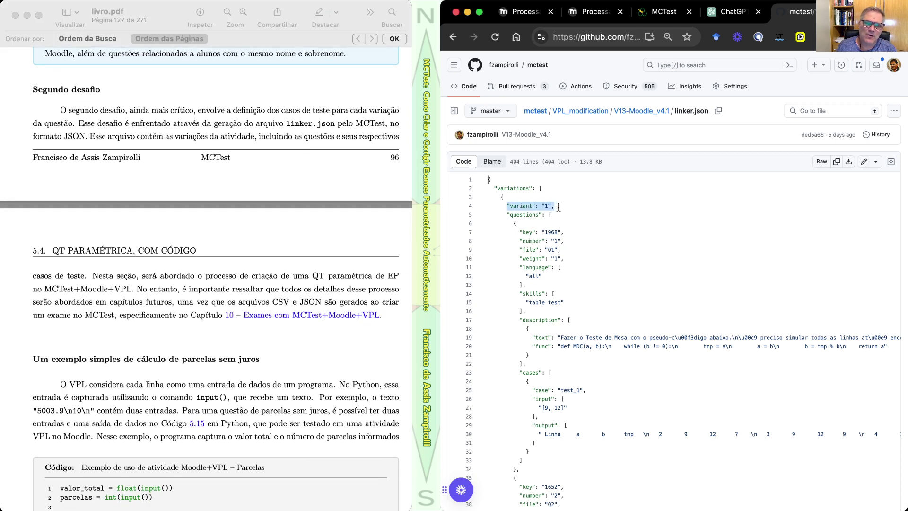
{"action": "scroll", "coordinate": [559, 207], "scroll_direction": "down", "scroll_amount": 2}
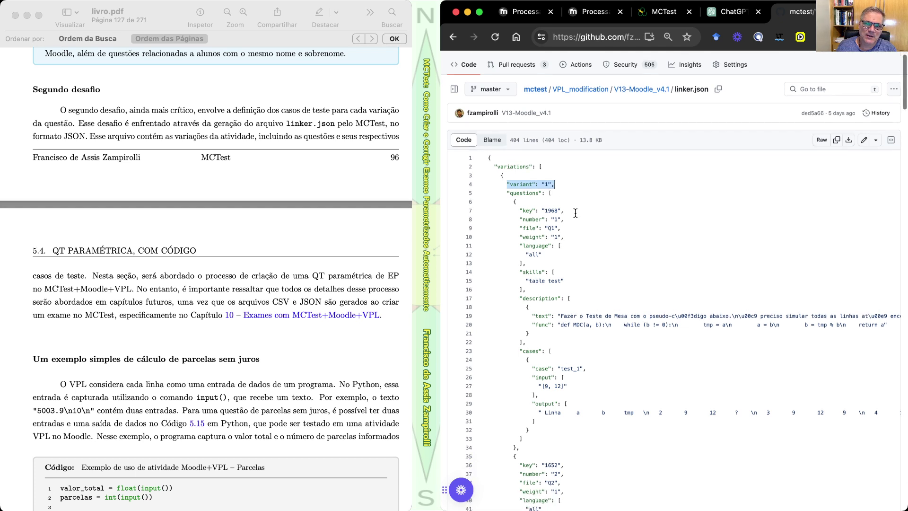
{"action": "left_click_drag", "start_coordinate": [501, 181], "coordinate": [567, 183]}
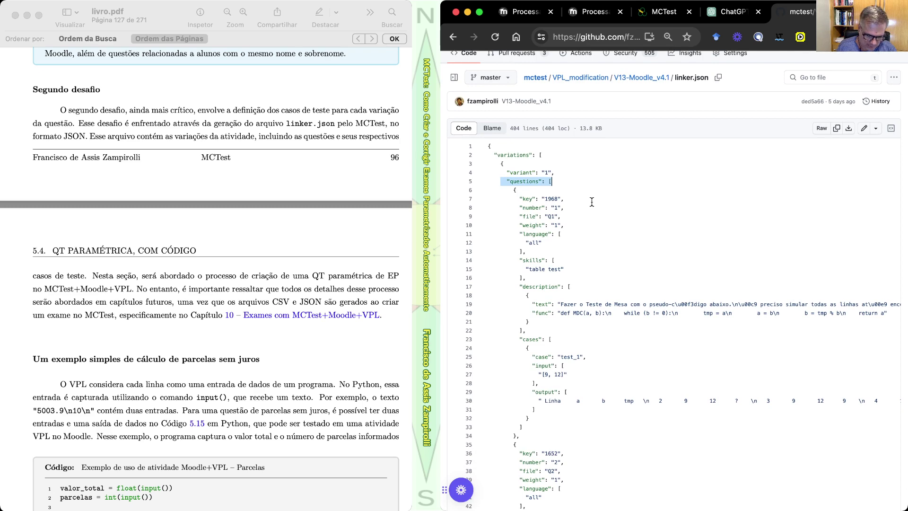
- Enlarge the linker.json page and highlight the key entries of questions Q1 and Q2 in the first variant
{"action": "key", "text": "super+equal"}
{"action": "key", "text": "super+equal"}
{"action": "key", "text": "super+equal"}
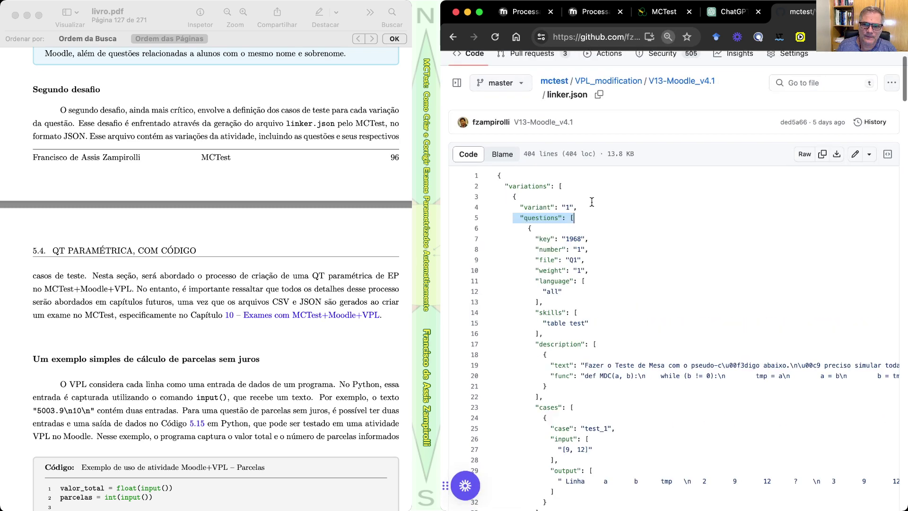
{"action": "left_click_drag", "start_coordinate": [609, 281], "coordinate": [549, 287]}
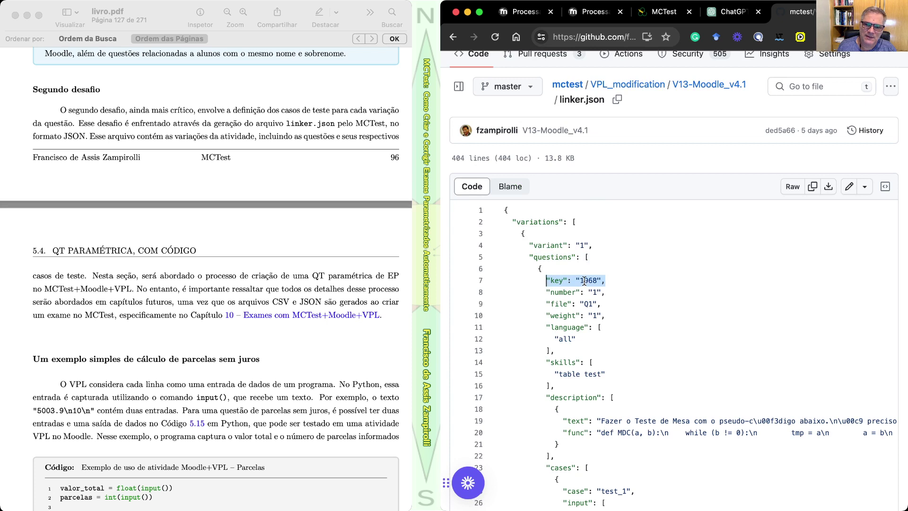
{"action": "double_click", "coordinate": [585, 281]}
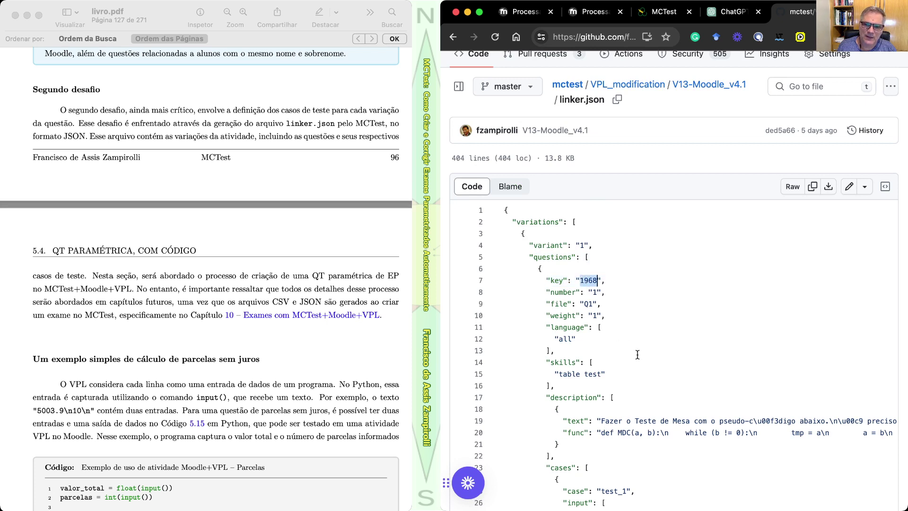
{"action": "scroll", "coordinate": [577, 283], "scroll_direction": "down", "scroll_amount": 3}
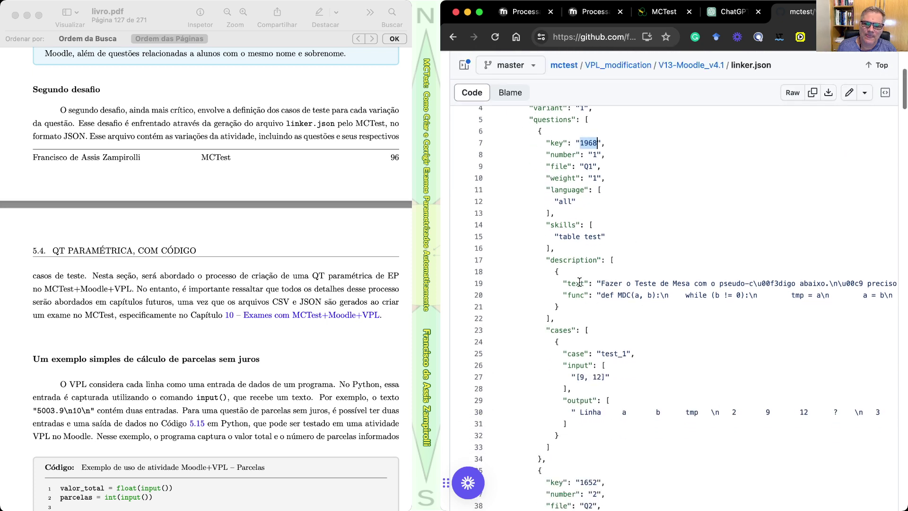
{"action": "scroll", "coordinate": [579, 283], "scroll_direction": "down", "scroll_amount": 3}
{"action": "left_click_drag", "start_coordinate": [606, 344], "coordinate": [543, 344]}
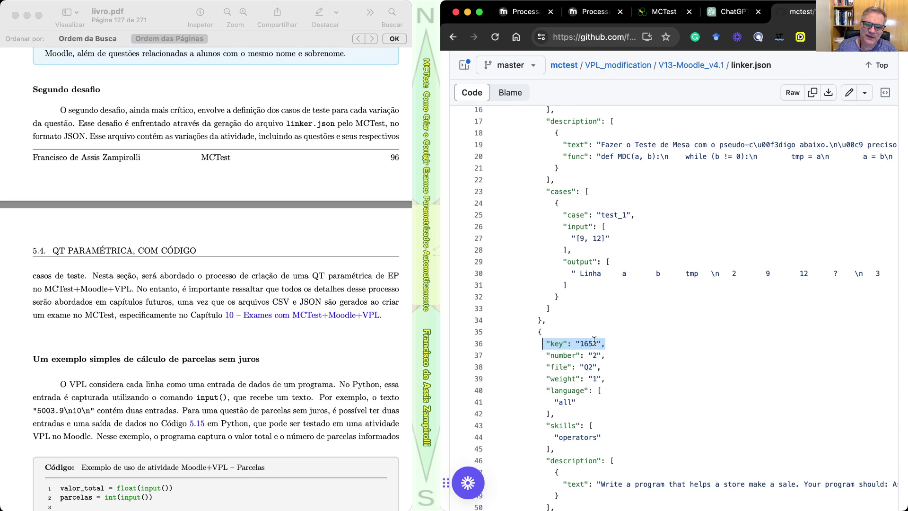
- Review the test cases of question Q2 in linker.json and highlight the variant "2" line
{"action": "scroll", "coordinate": [595, 341], "scroll_direction": "down", "scroll_amount": 5}
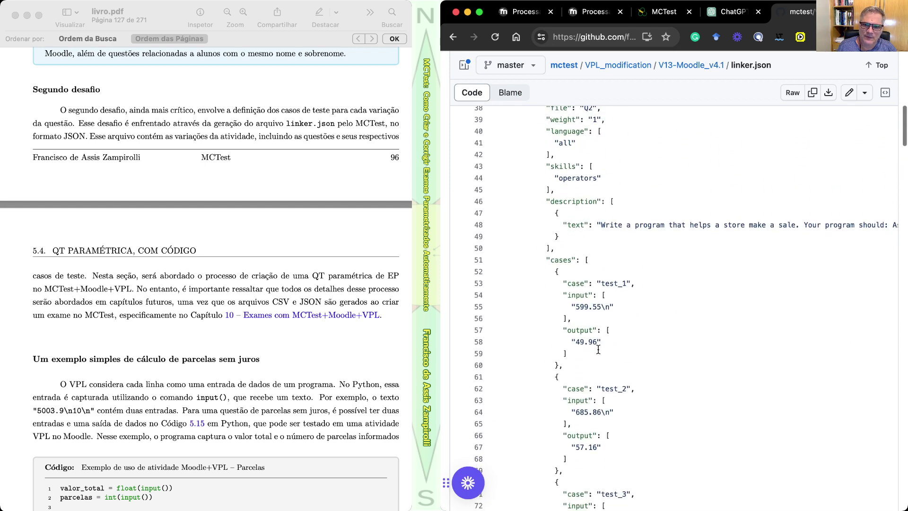
{"action": "scroll", "coordinate": [599, 350], "scroll_direction": "down", "scroll_amount": 6}
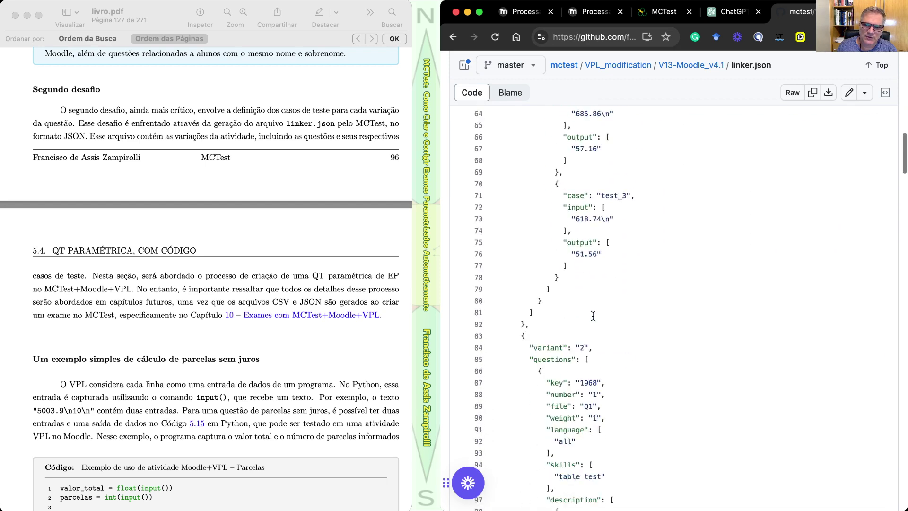
{"action": "scroll", "coordinate": [593, 316], "scroll_direction": "down", "scroll_amount": 2}
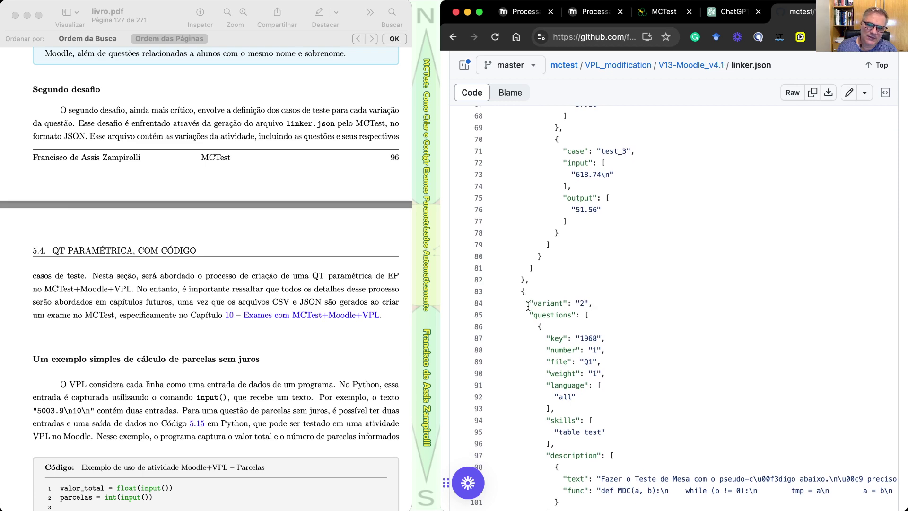
{"action": "left_click_drag", "start_coordinate": [528, 307], "coordinate": [620, 307]}
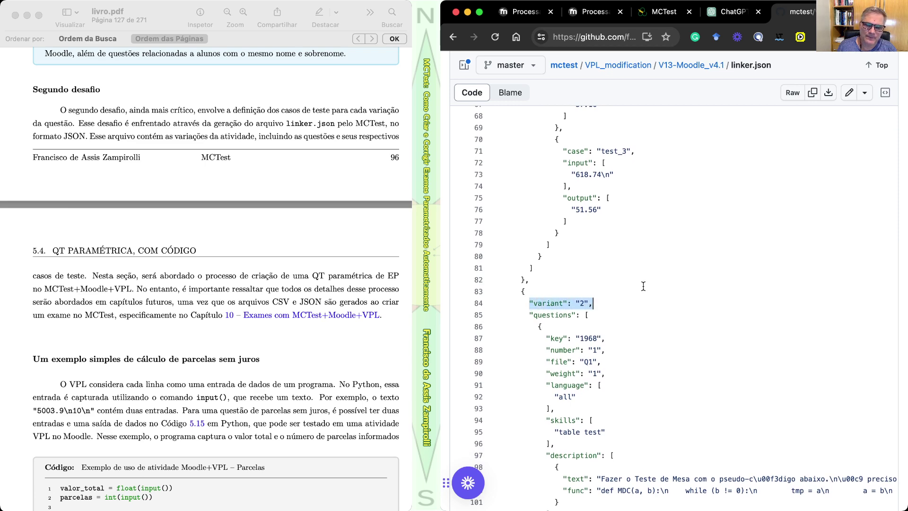
- Return to the first variant in linker.json and highlight the input and part of the output of Q1's test_1 case
{"action": "scroll", "coordinate": [643, 286], "scroll_direction": "up", "scroll_amount": 15}
{"action": "left_click", "coordinate": [240, 282]}
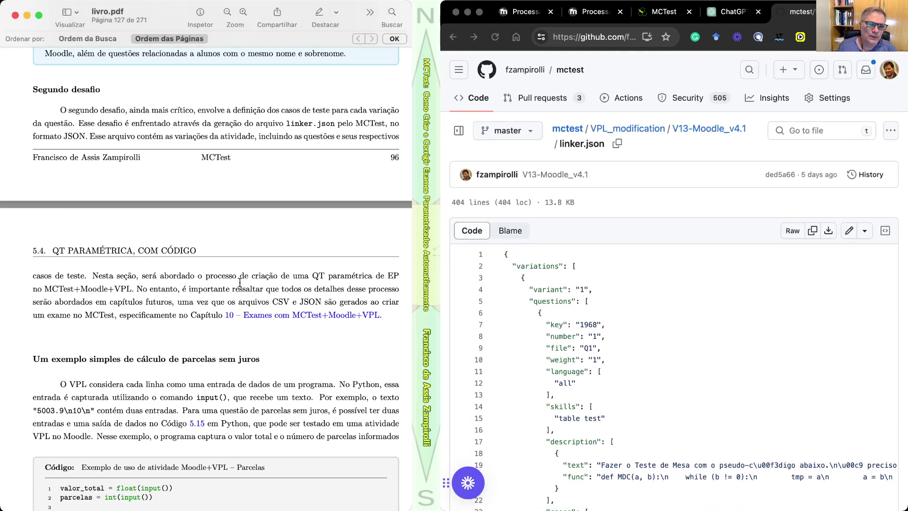
{"action": "scroll", "coordinate": [240, 283], "scroll_direction": "up", "scroll_amount": 3}
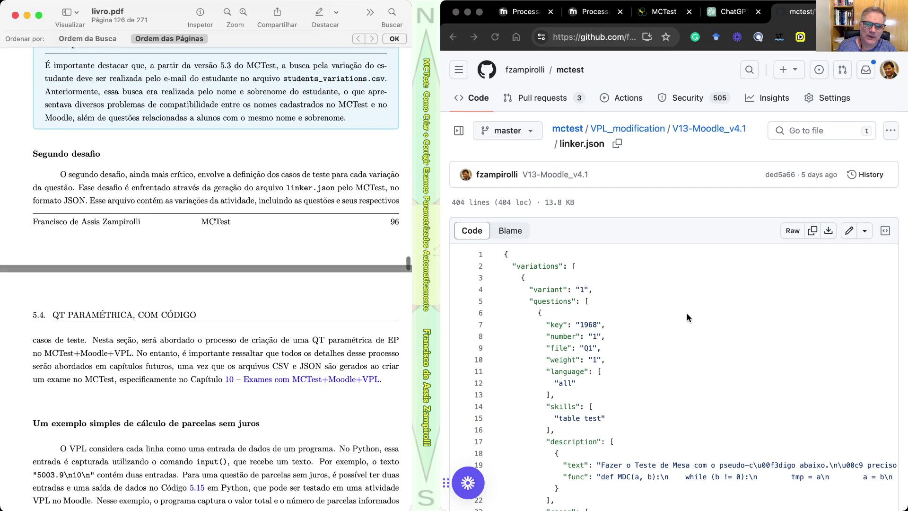
{"action": "scroll", "coordinate": [665, 302], "scroll_direction": "down", "scroll_amount": 6}
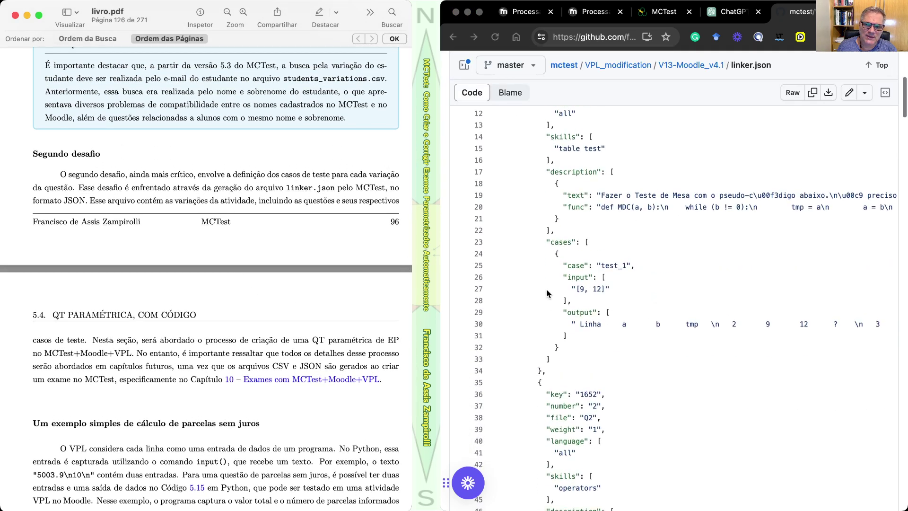
{"action": "left_click", "coordinate": [566, 292]}
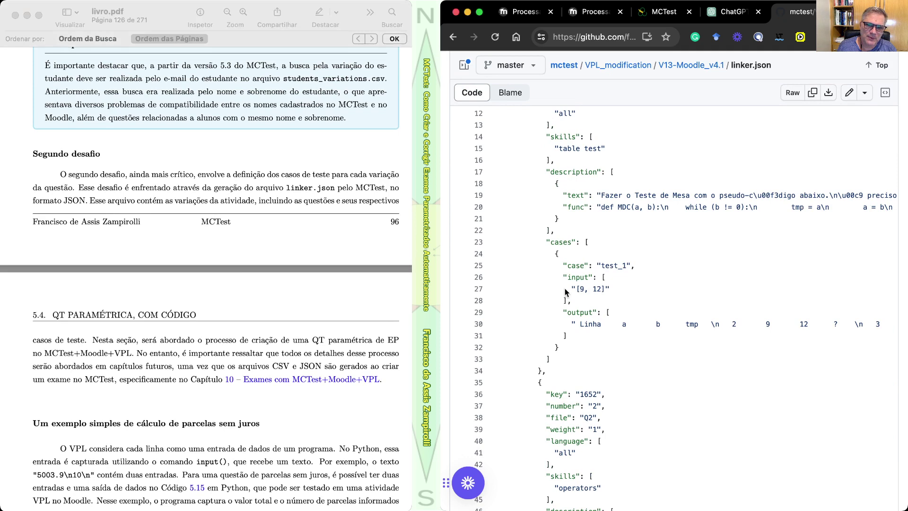
{"action": "left_click_drag", "start_coordinate": [569, 289], "coordinate": [611, 289]}
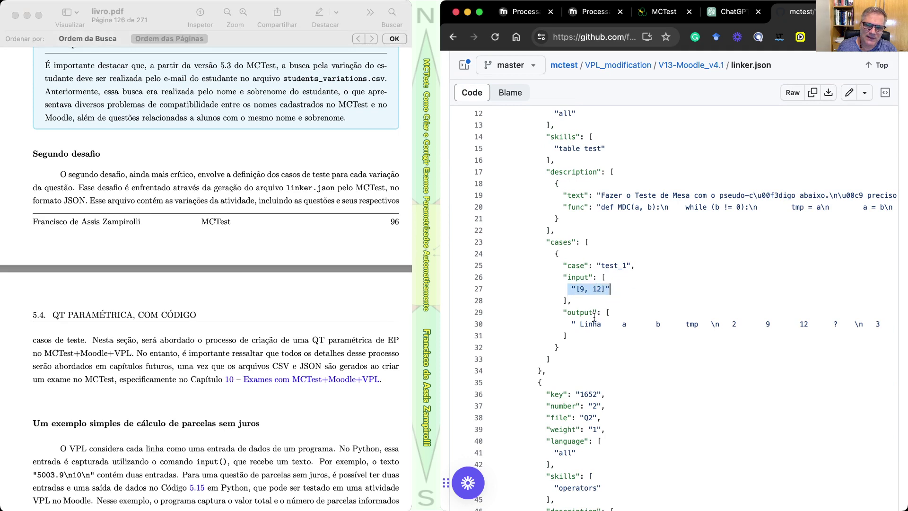
{"action": "left_click_drag", "start_coordinate": [558, 331], "coordinate": [830, 326]}
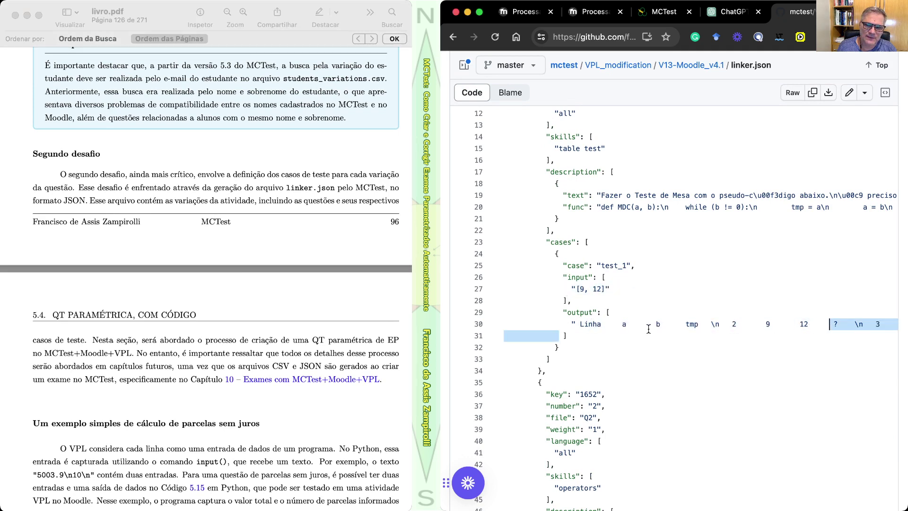
- Highlight the blank before "tmp" in Q1's test_1 output and continue in the book to the section on the installment example
{"action": "double_click", "coordinate": [672, 324]}
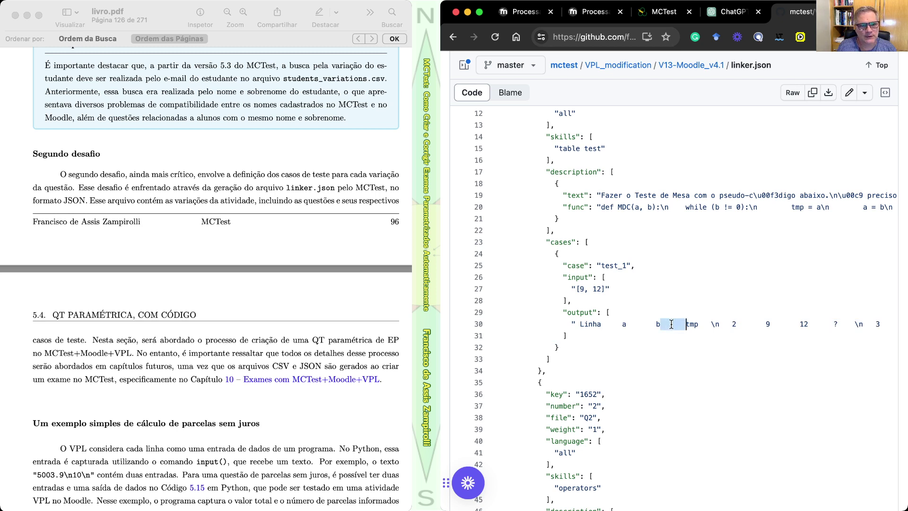
{"action": "left_click", "coordinate": [310, 274]}
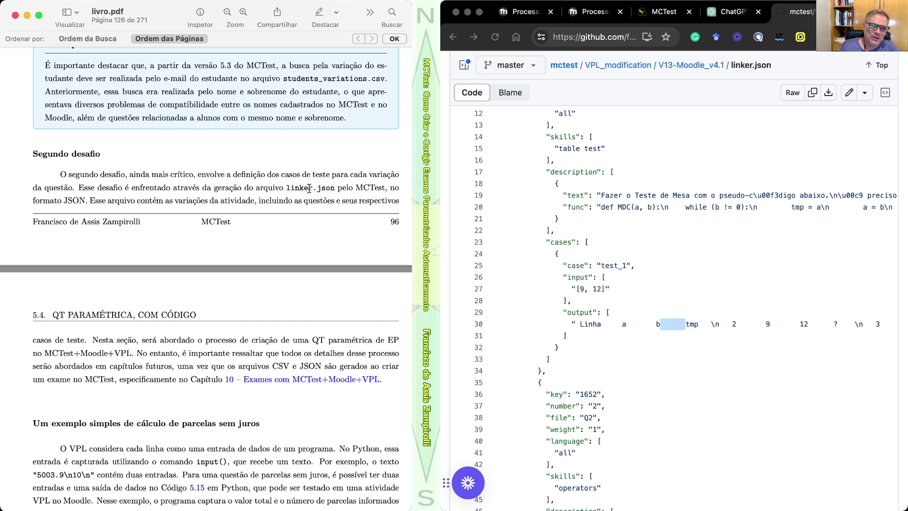
{"action": "scroll", "coordinate": [291, 191], "scroll_direction": "down", "scroll_amount": 5}
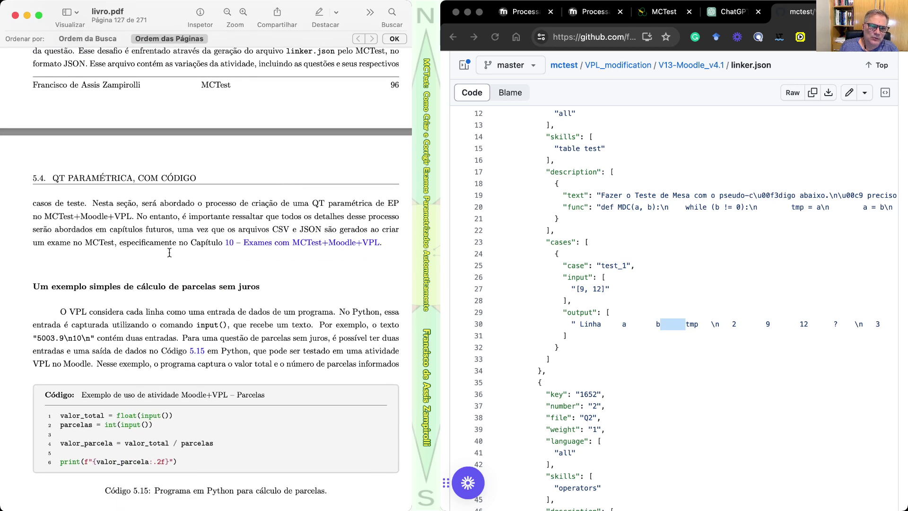
- Go back from linker.json to the V13-Moodle_v4.1 folder and look through its file list
{"action": "left_click", "coordinate": [486, 63]}
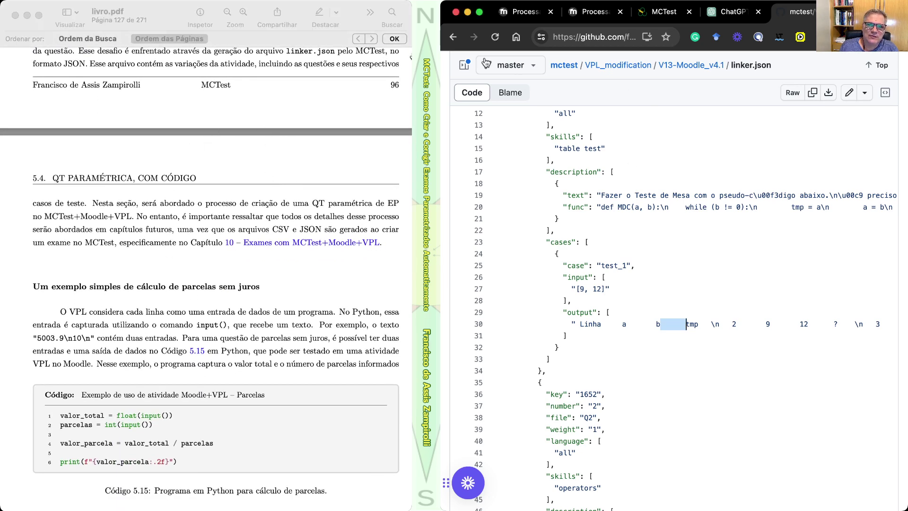
{"action": "left_click", "coordinate": [453, 37]}
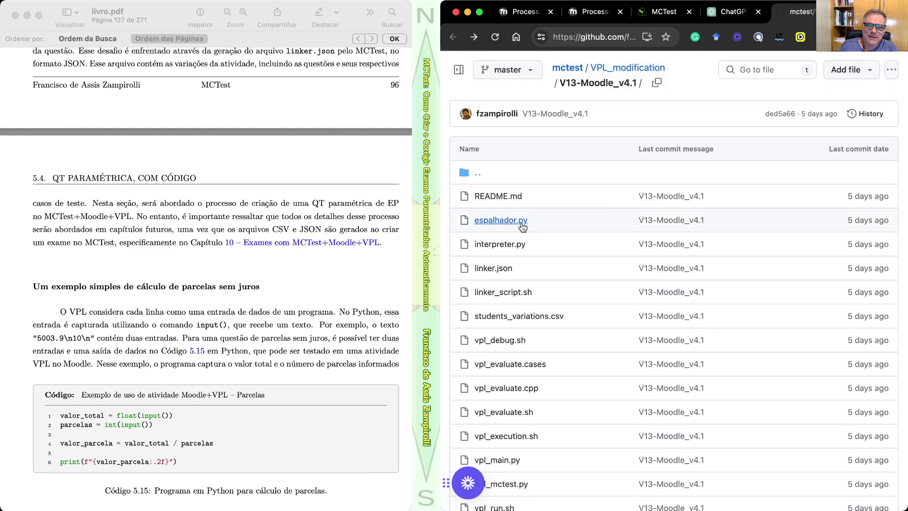
{"action": "scroll", "coordinate": [557, 233], "scroll_direction": "down", "scroll_amount": 5}
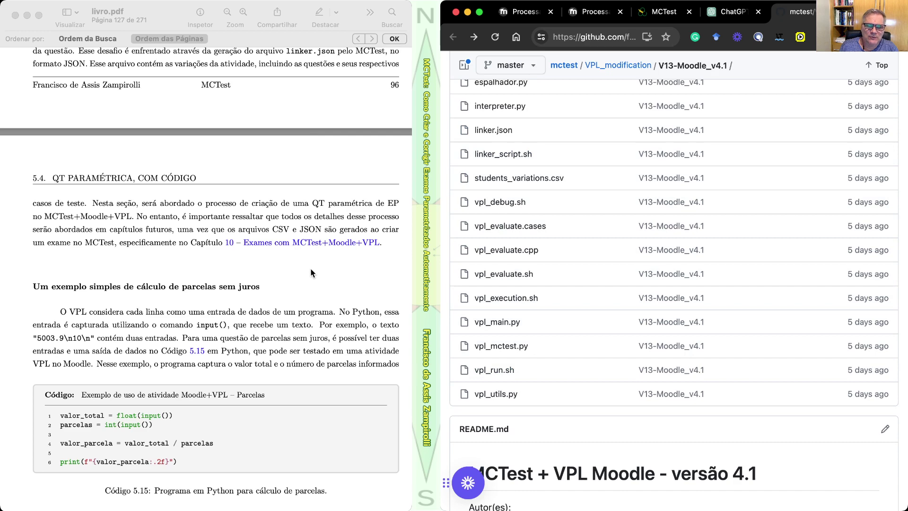
{"action": "scroll", "coordinate": [297, 265], "scroll_direction": "right", "scroll_amount": 1}
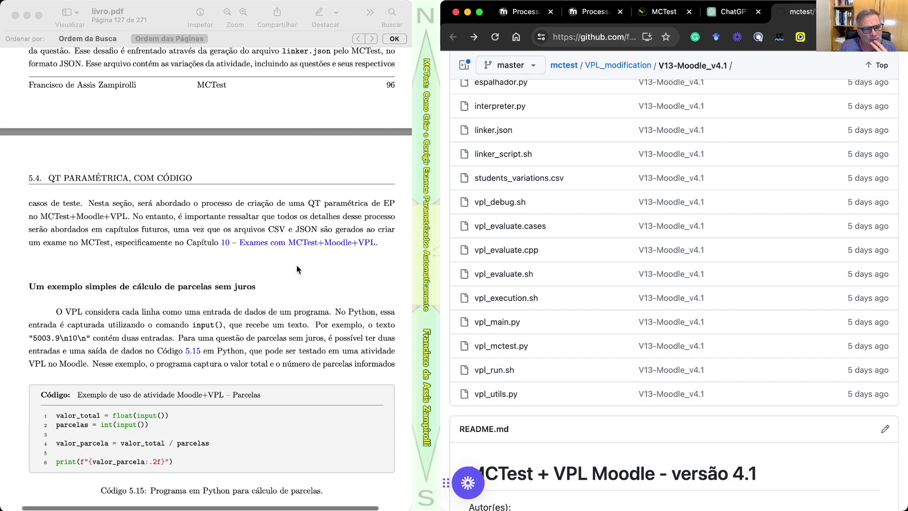
- Read the book section "Um exemplo simples de cálculo de parcelas sem juros" through to the moodle_cases dictionary
{"action": "left_click", "coordinate": [296, 265]}
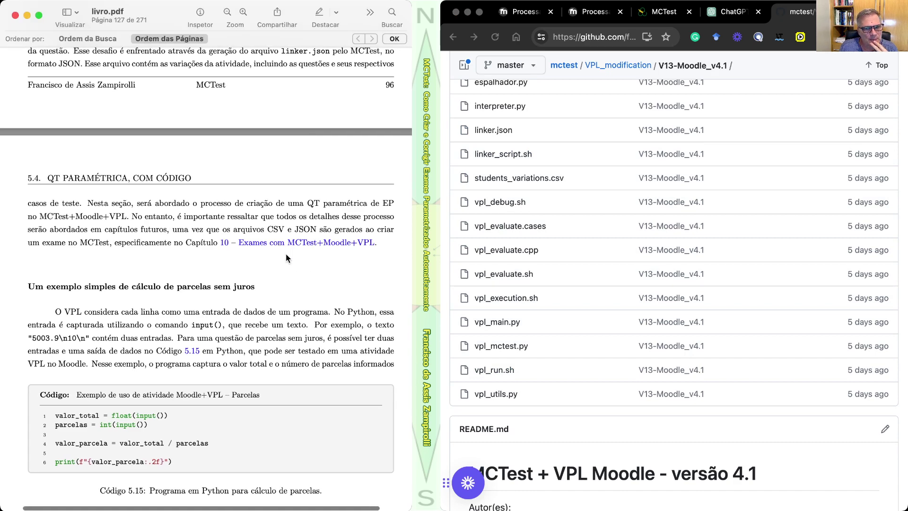
{"action": "scroll", "coordinate": [287, 254], "scroll_direction": "down", "scroll_amount": 5}
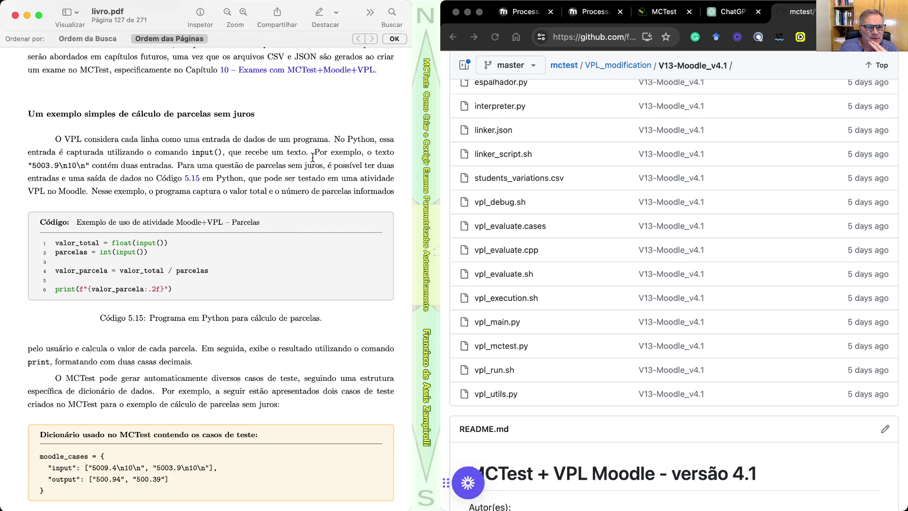
{"action": "scroll", "coordinate": [312, 157], "scroll_direction": "down", "scroll_amount": 2}
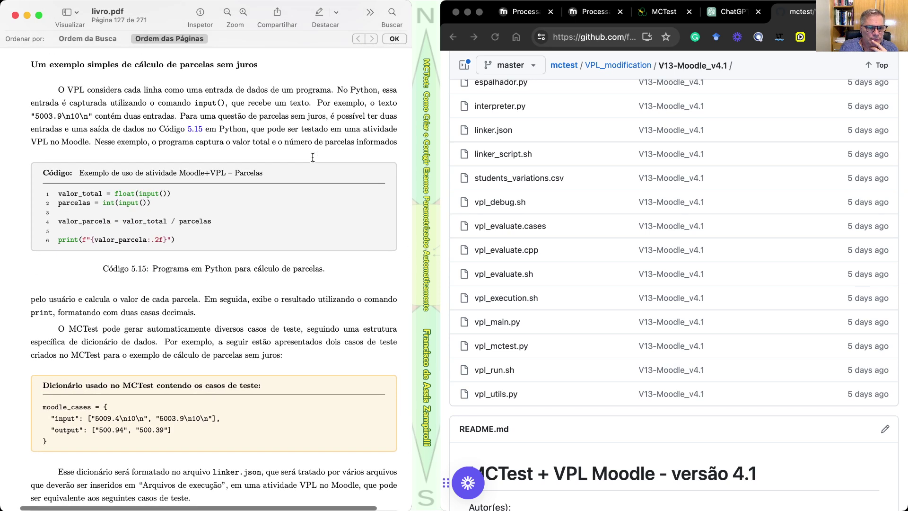
{"action": "scroll", "coordinate": [313, 157], "scroll_direction": "down", "scroll_amount": 1}
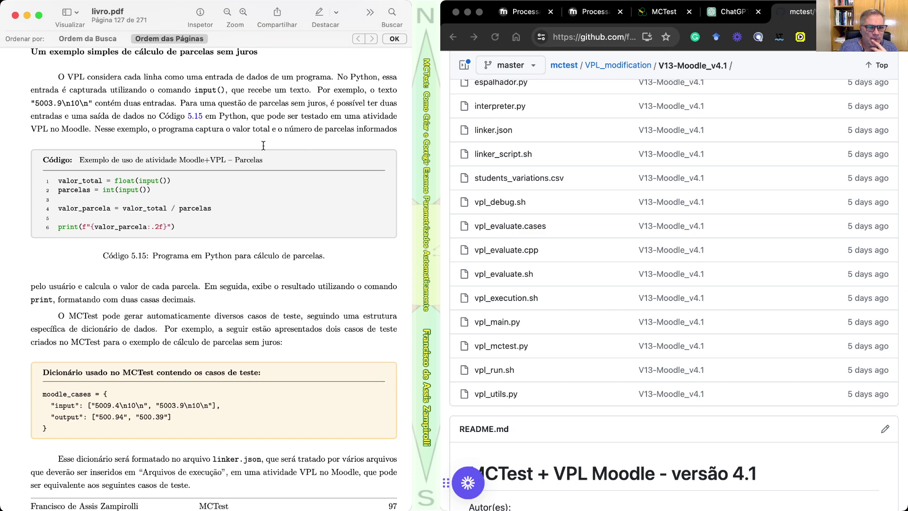
{"action": "scroll", "coordinate": [263, 145], "scroll_direction": "up", "scroll_amount": 1}
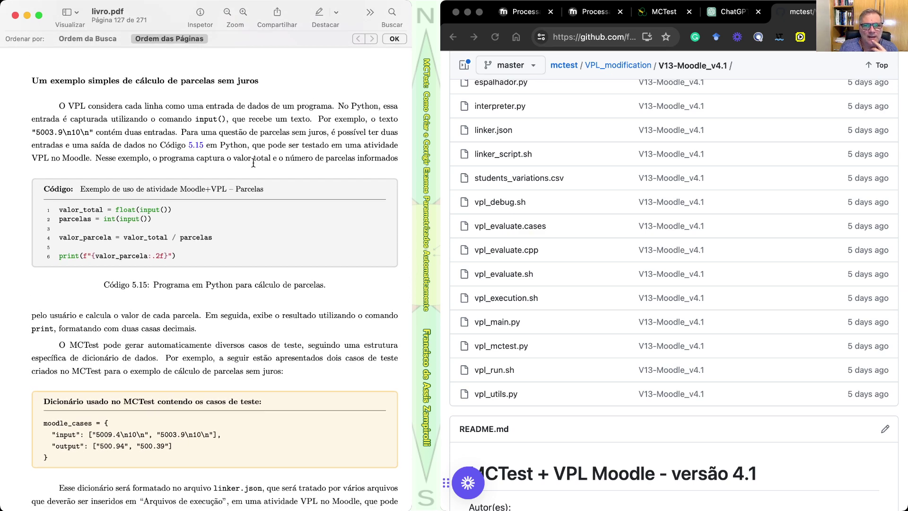
- Switch the browser to the open MCTest v.5.3 home page
{"action": "left_click", "coordinate": [651, 13]}
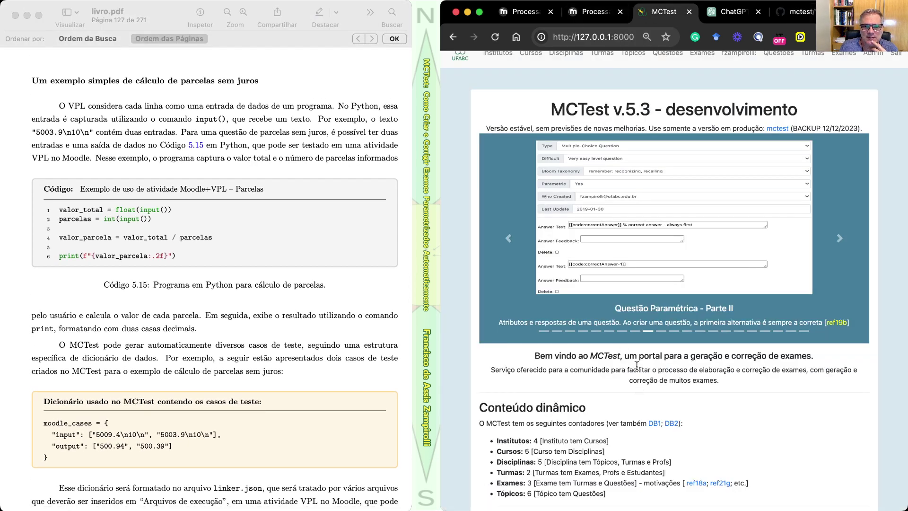
{"action": "left_click", "coordinate": [800, 13]}
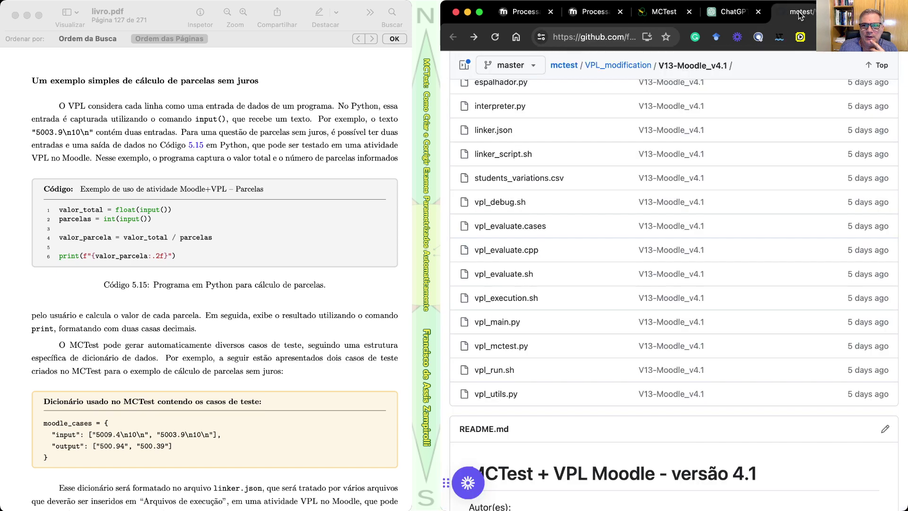
{"action": "key", "text": "ctrl+shift+Tab"}
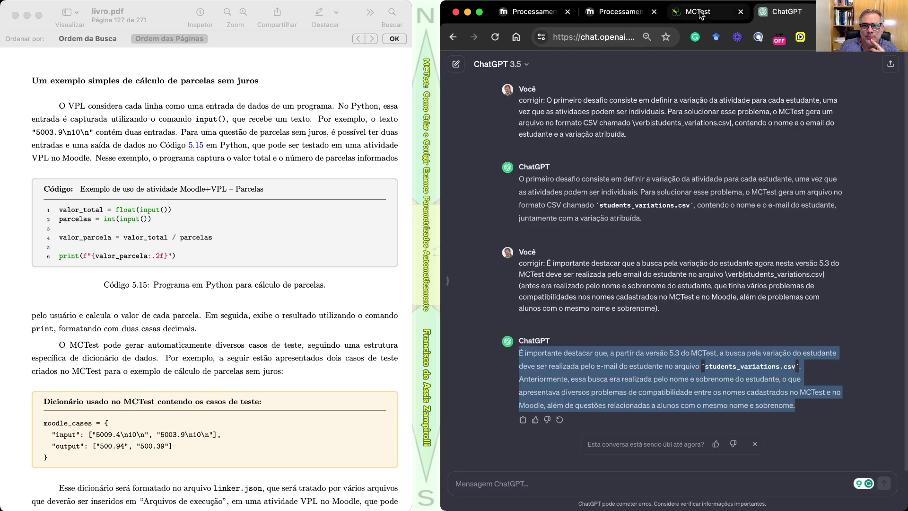
{"action": "key", "text": "ctrl+shift+Tab"}
- Skim the book past Códigos 5.16 and 5.17 to Figura 5.7 with the generated question PDF
{"action": "left_click", "coordinate": [184, 290]}
{"action": "scroll", "coordinate": [184, 290], "scroll_direction": "down", "scroll_amount": 15}
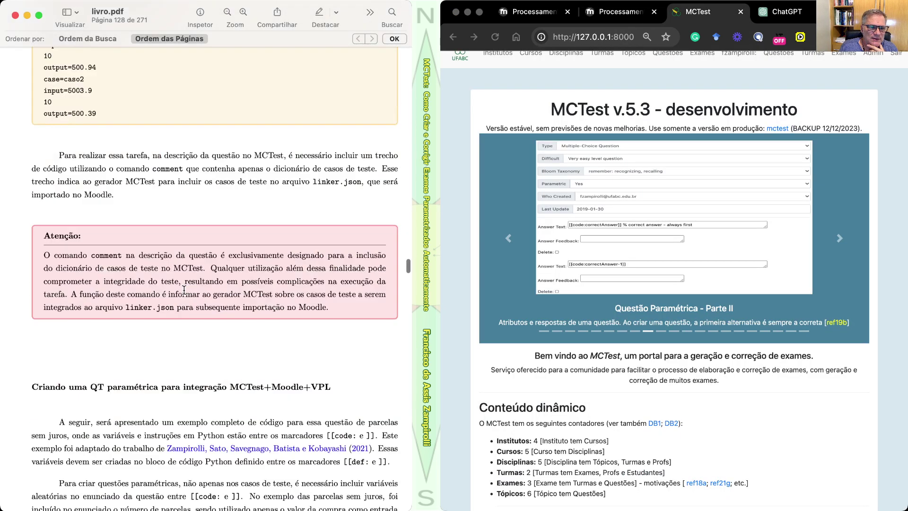
{"action": "scroll", "coordinate": [184, 291], "scroll_direction": "down", "scroll_amount": 15}
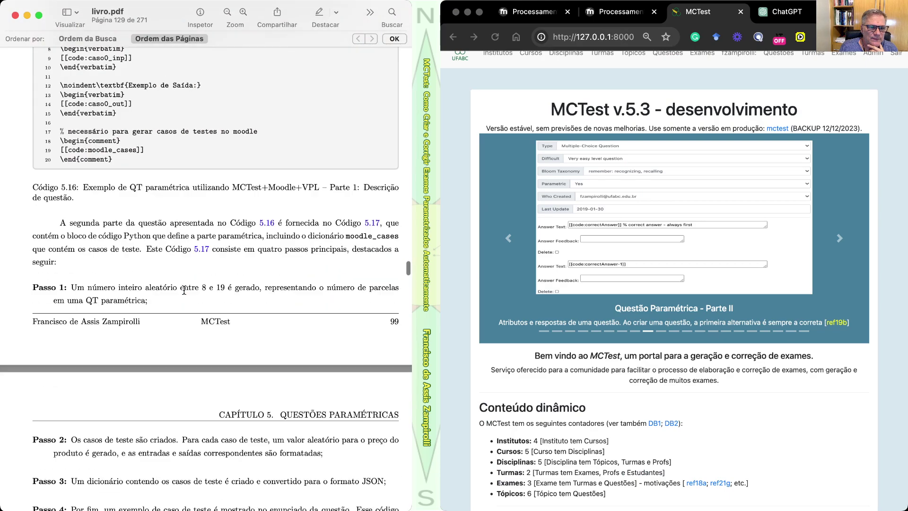
{"action": "scroll", "coordinate": [184, 291], "scroll_direction": "down", "scroll_amount": 5}
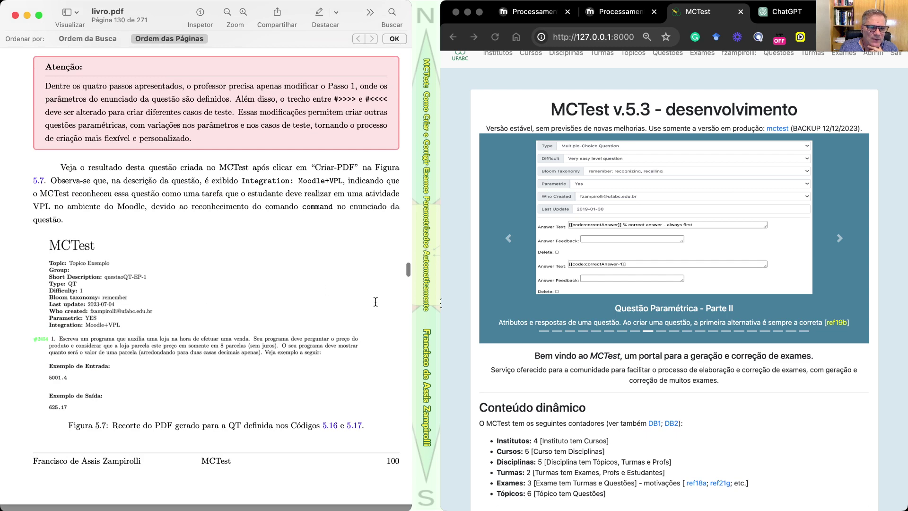
- Open the question questaoQT-EP-1 for updating from the personal question list and enlarge its description box to show the full text
{"action": "left_click", "coordinate": [709, 142]}
{"action": "scroll", "coordinate": [716, 101], "scroll_direction": "up", "scroll_amount": 1}
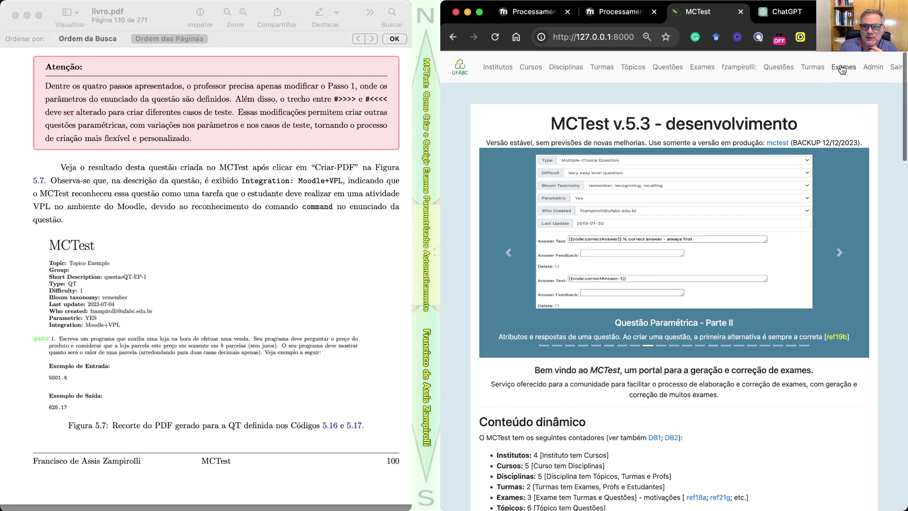
{"action": "left_click", "coordinate": [779, 69]}
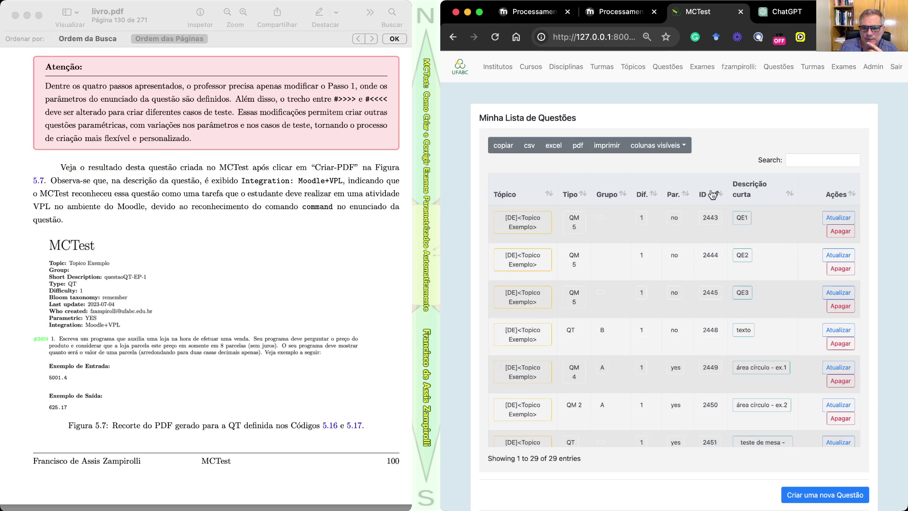
{"action": "scroll", "coordinate": [709, 275], "scroll_direction": "down", "scroll_amount": 5}
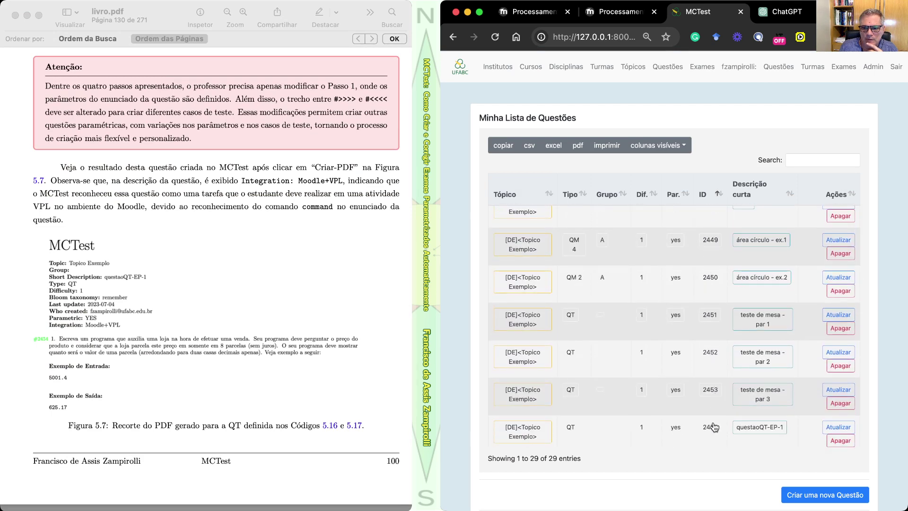
{"action": "left_click", "coordinate": [839, 427]}
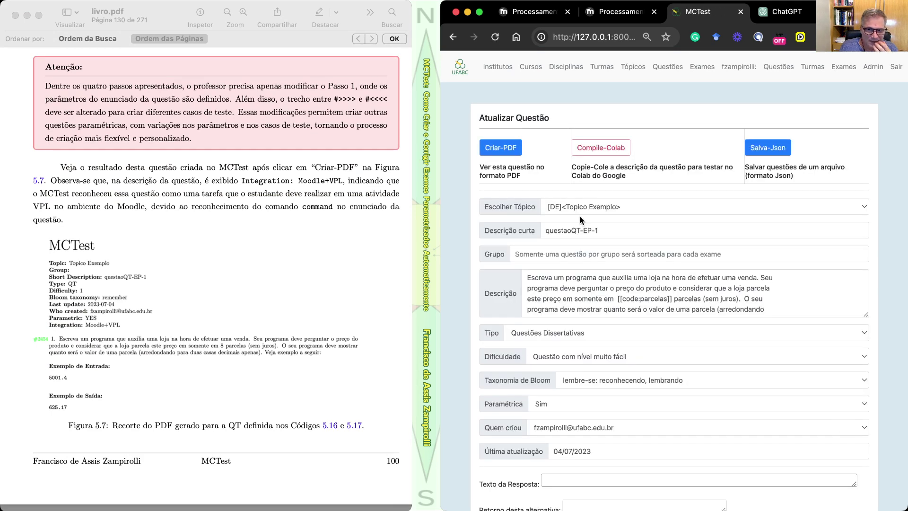
{"action": "left_click_drag", "start_coordinate": [866, 314], "coordinate": [866, 495]}
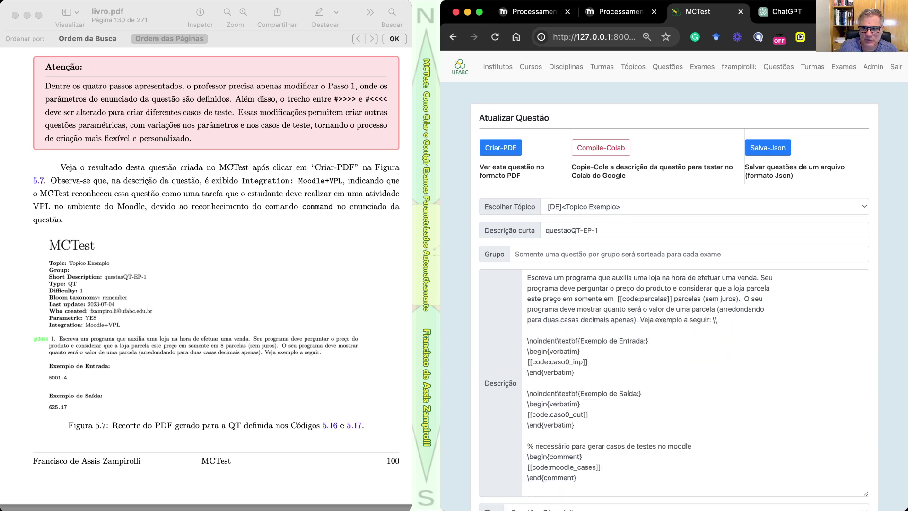
- Generate the question's PDF and highlight its number of installments, sample input and sample output
{"action": "left_click", "coordinate": [484, 154]}
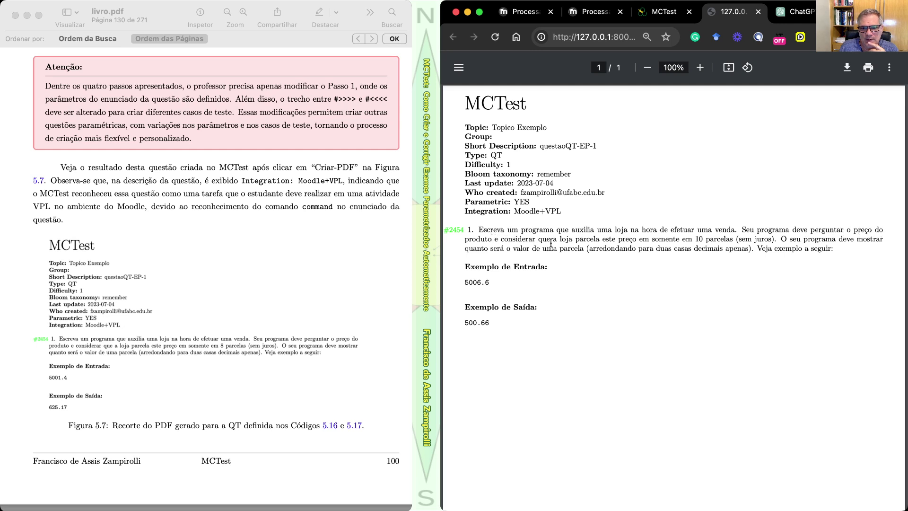
{"action": "double_click", "coordinate": [697, 239]}
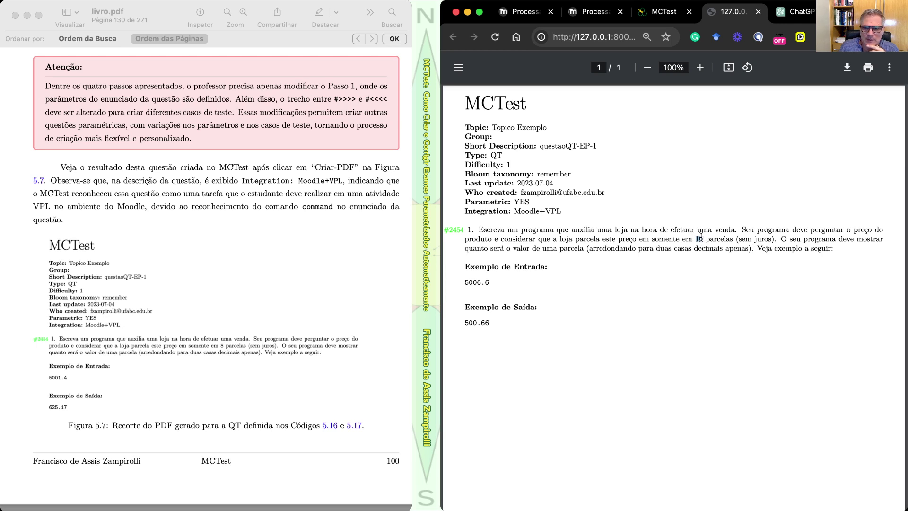
{"action": "left_click_drag", "start_coordinate": [493, 283], "coordinate": [463, 284]}
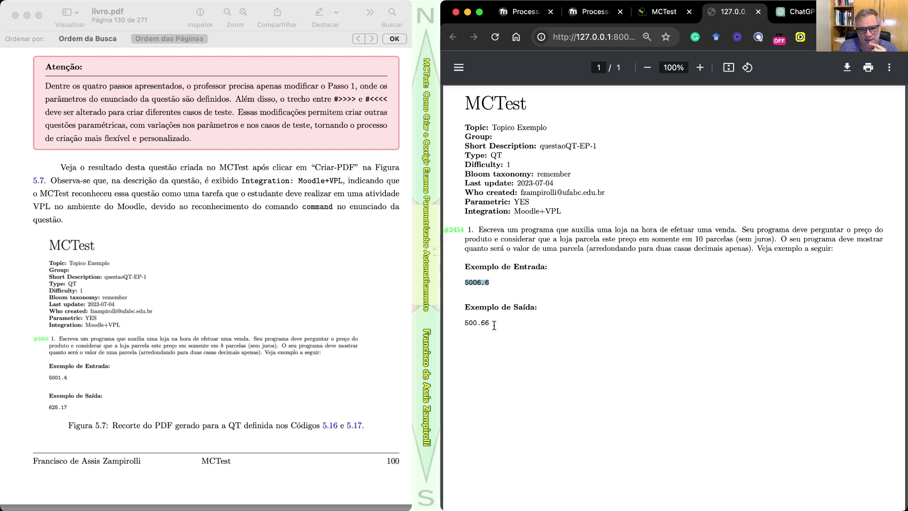
{"action": "left_click_drag", "start_coordinate": [492, 324], "coordinate": [463, 325]}
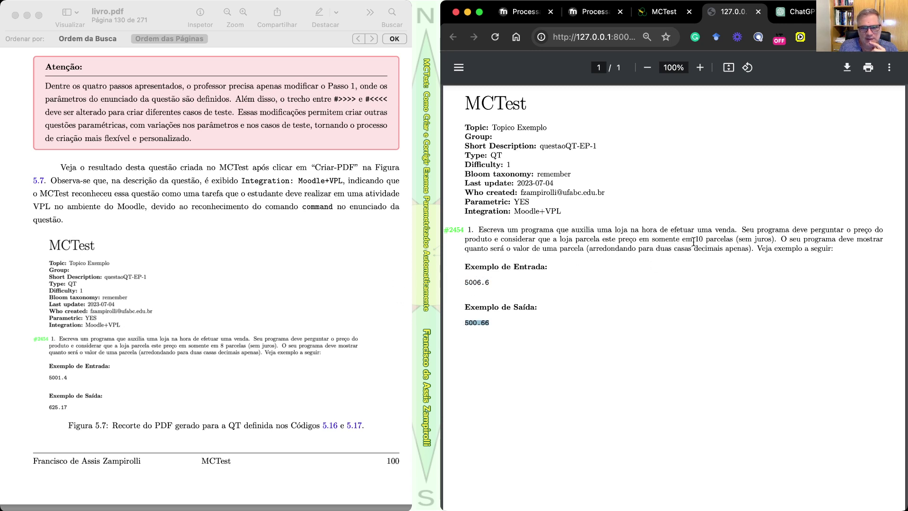
- Generate the question's PDF two more times and highlight the number of installments in the latest variation
{"action": "left_click", "coordinate": [759, 12]}
{"action": "left_click", "coordinate": [505, 150]}
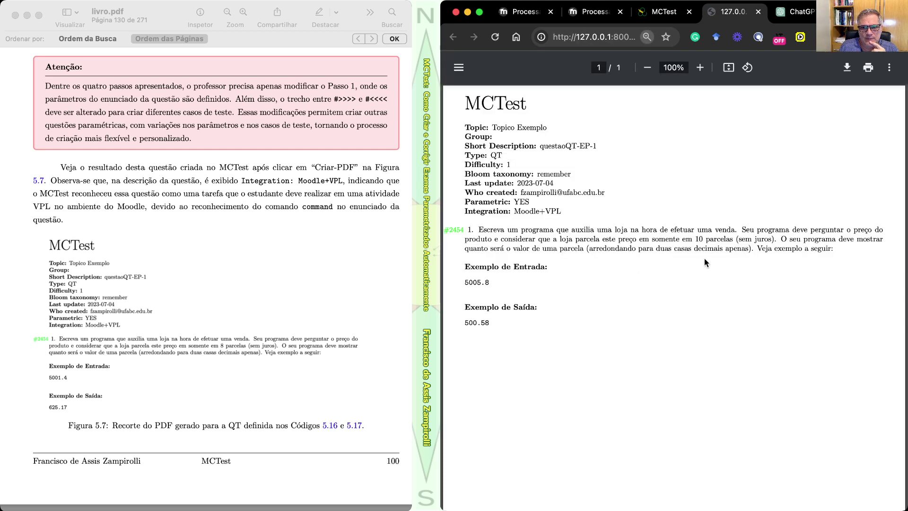
{"action": "left_click", "coordinate": [662, 11]}
{"action": "left_click", "coordinate": [502, 149]}
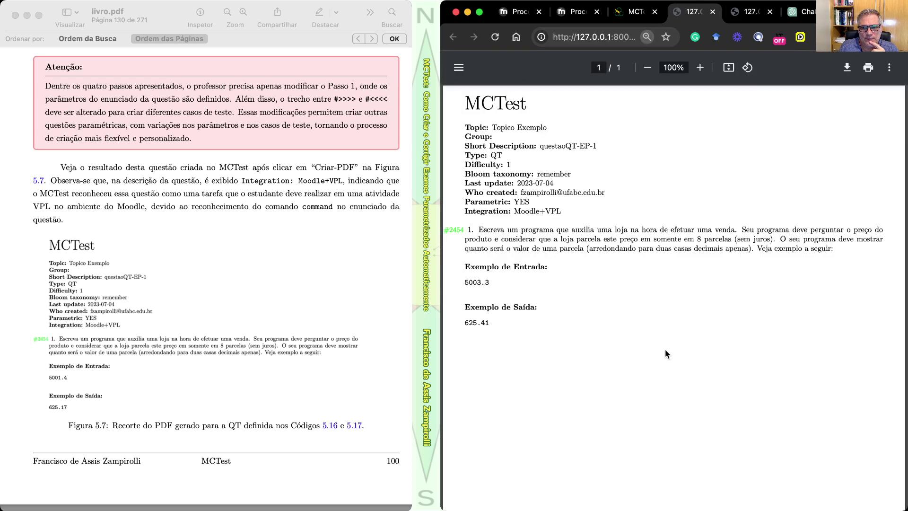
{"action": "double_click", "coordinate": [701, 239]}
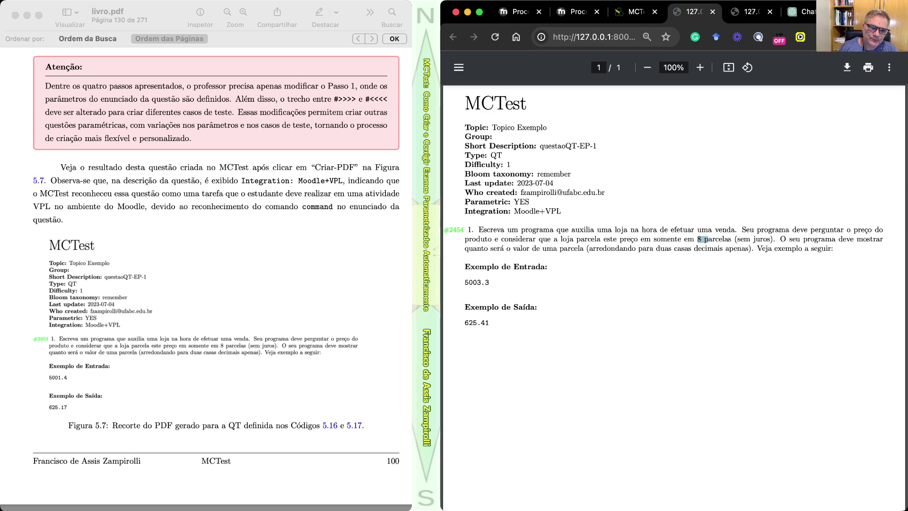
- Return to Código 5.15 in the book and highlight the variable valor_total in its first line
{"action": "left_click", "coordinate": [274, 402]}
{"action": "scroll", "coordinate": [274, 401], "scroll_direction": "up", "scroll_amount": 20}
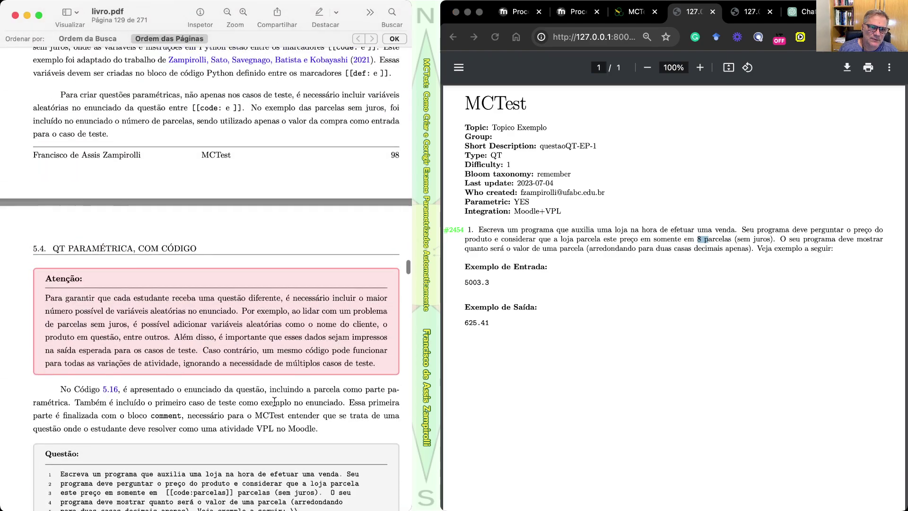
{"action": "scroll", "coordinate": [274, 402], "scroll_direction": "up", "scroll_amount": 5}
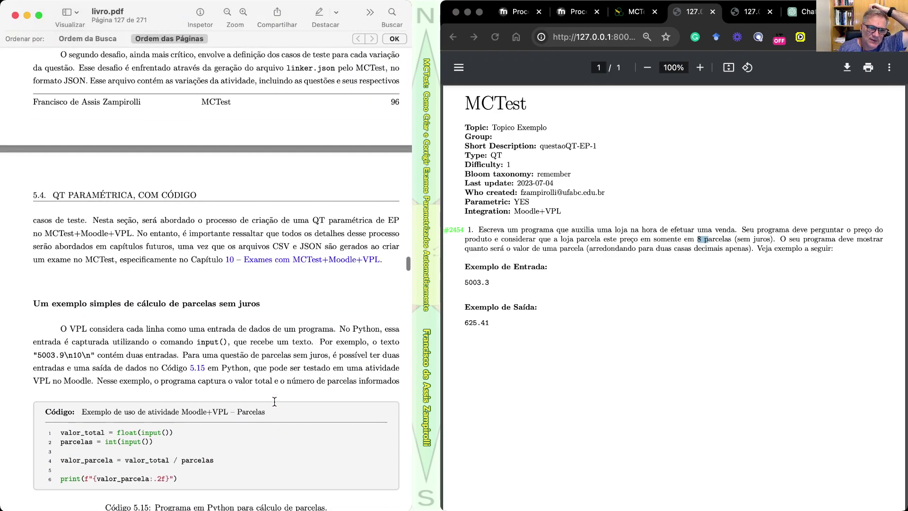
{"action": "scroll", "coordinate": [275, 402], "scroll_direction": "down", "scroll_amount": 3}
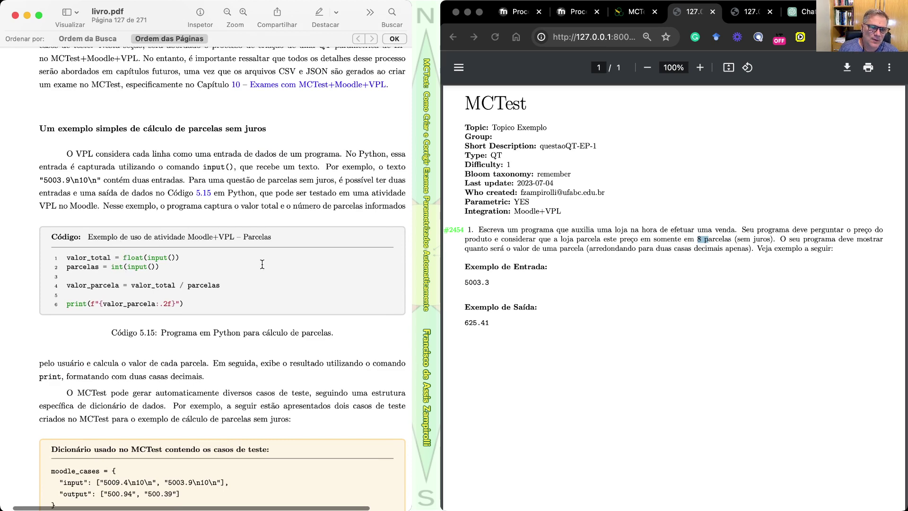
{"action": "scroll", "coordinate": [262, 264], "scroll_direction": "down", "scroll_amount": 2}
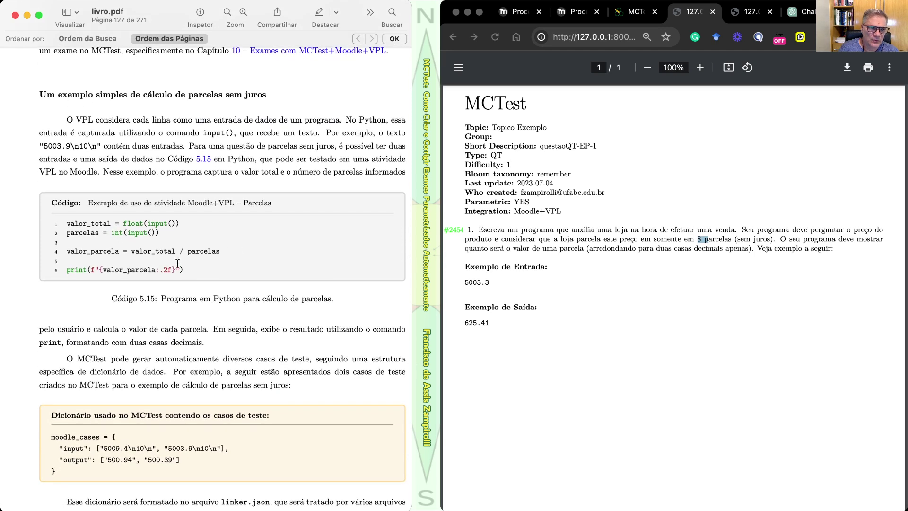
{"action": "double_click", "coordinate": [72, 223]}
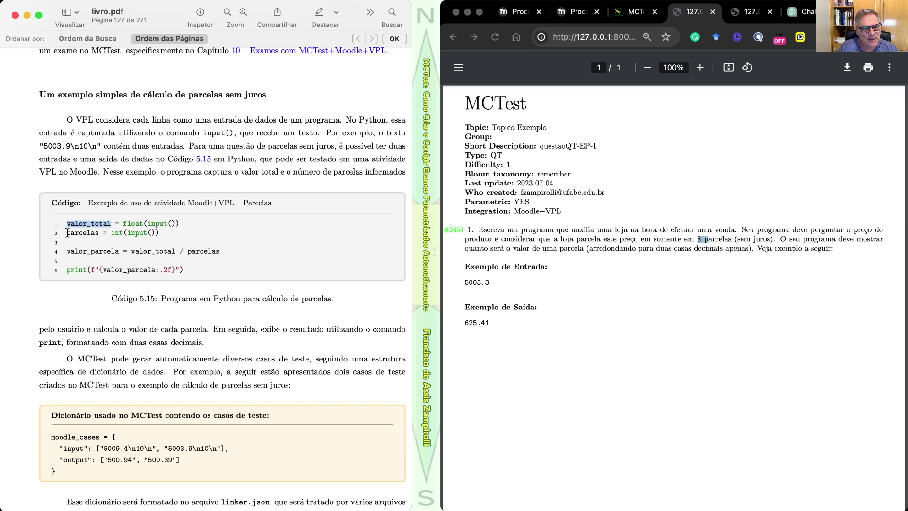
- Highlight the variable parcelas in Código 5.15 and the \n10 part of the first input in the moodle_cases dictionary
{"action": "double_click", "coordinate": [69, 233]}
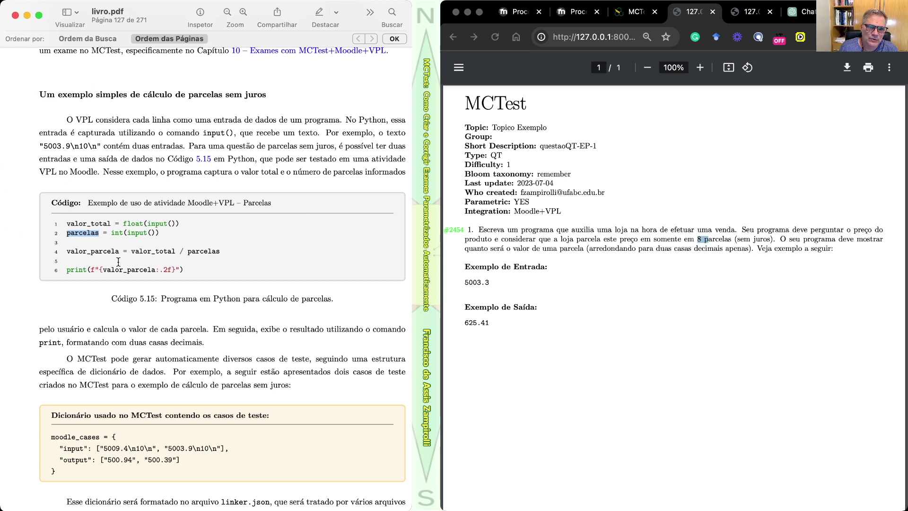
{"action": "scroll", "coordinate": [191, 265], "scroll_direction": "down", "scroll_amount": 2}
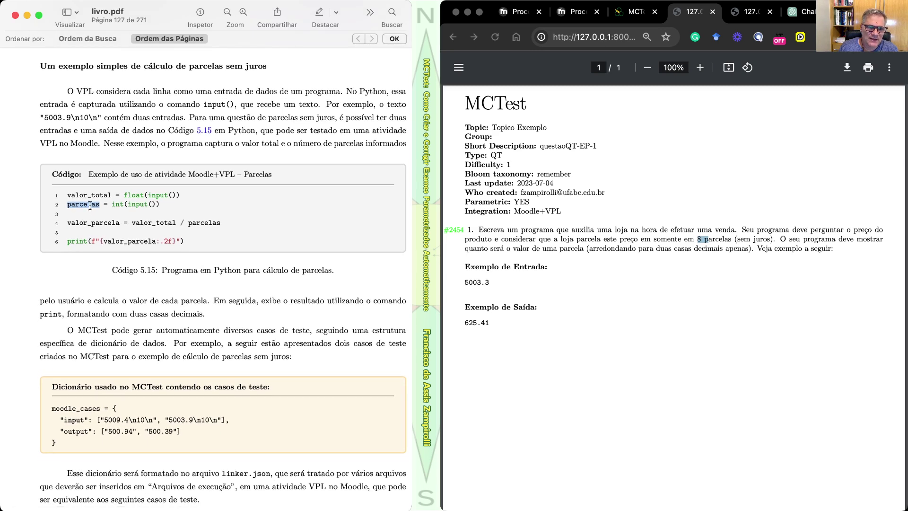
{"action": "scroll", "coordinate": [236, 318], "scroll_direction": "down", "scroll_amount": 5}
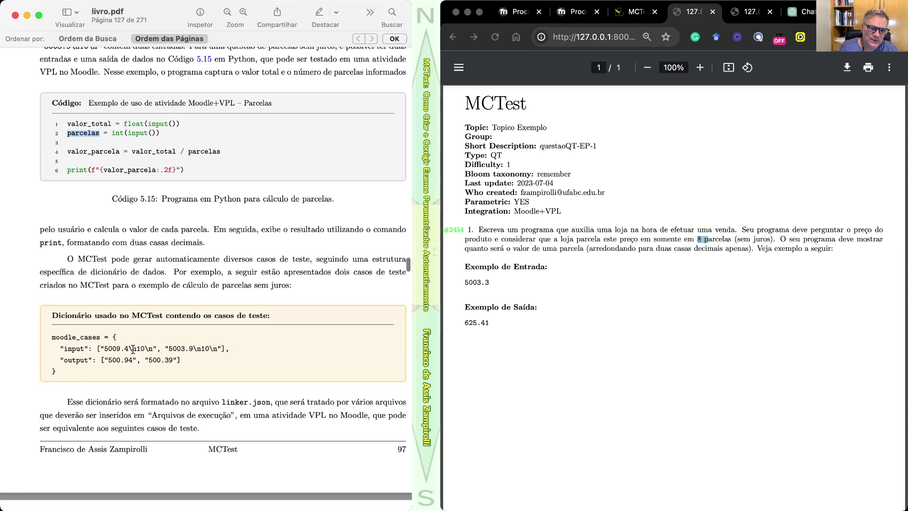
{"action": "left_click_drag", "start_coordinate": [128, 350], "coordinate": [145, 351]}
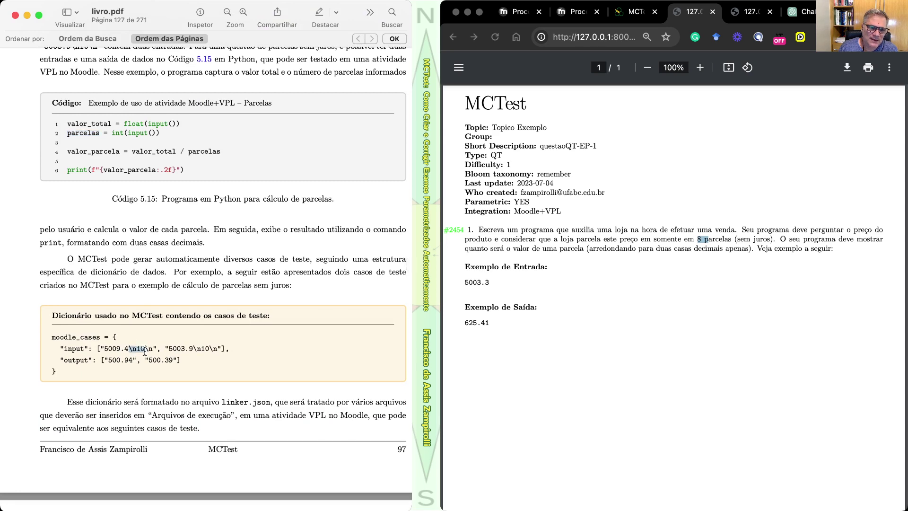
{"action": "scroll", "coordinate": [211, 236], "scroll_direction": "down", "scroll_amount": 8}
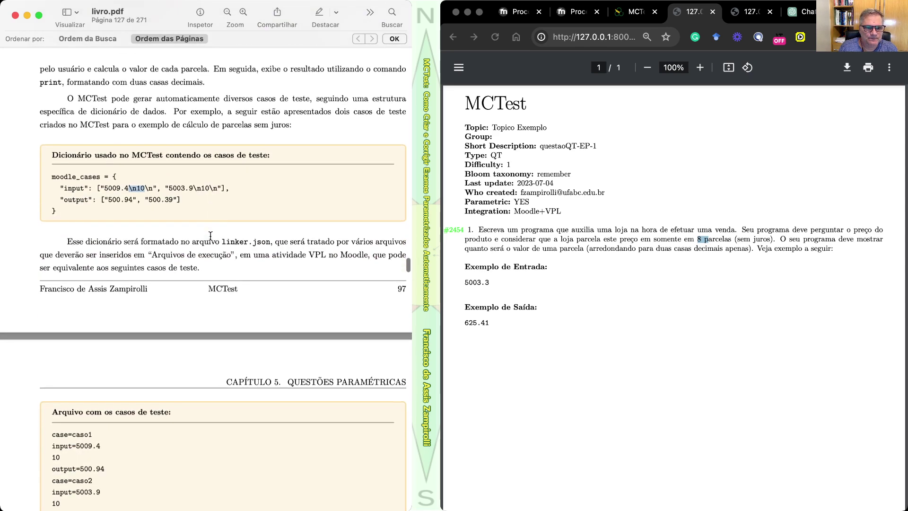
{"action": "scroll", "coordinate": [211, 236], "scroll_direction": "up", "scroll_amount": 7}
{"action": "scroll", "coordinate": [210, 236], "scroll_direction": "up", "scroll_amount": 1}
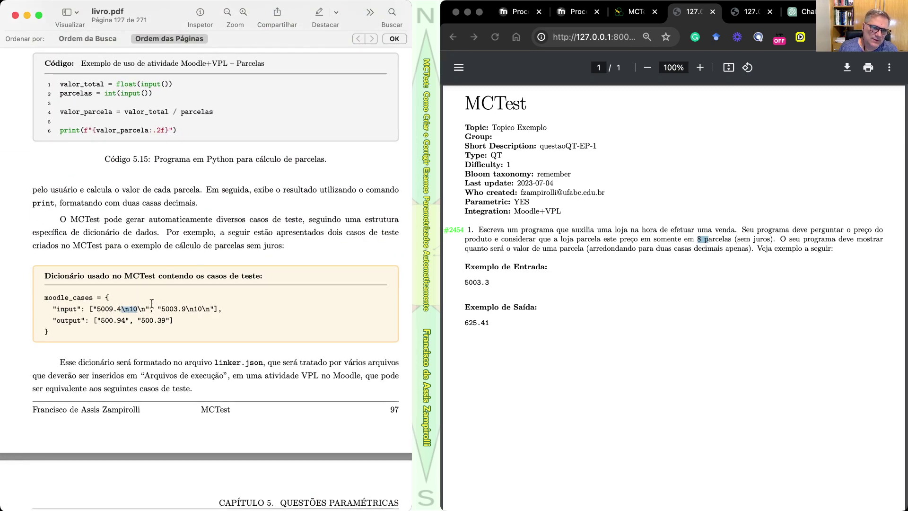
- Return to the questaoQT-EP-1 update page in MCTest and review the parameter and test-case code in its description
{"action": "left_click", "coordinate": [700, 276]}
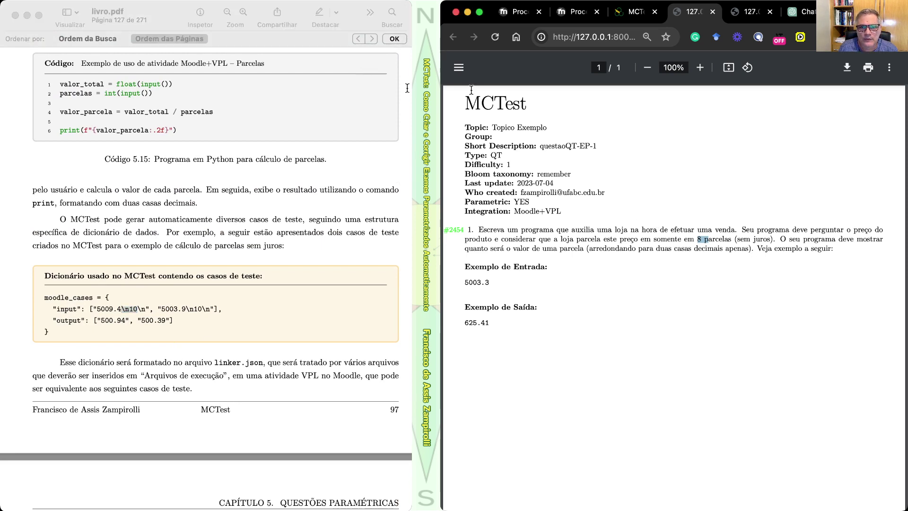
{"action": "left_click", "coordinate": [644, 17]}
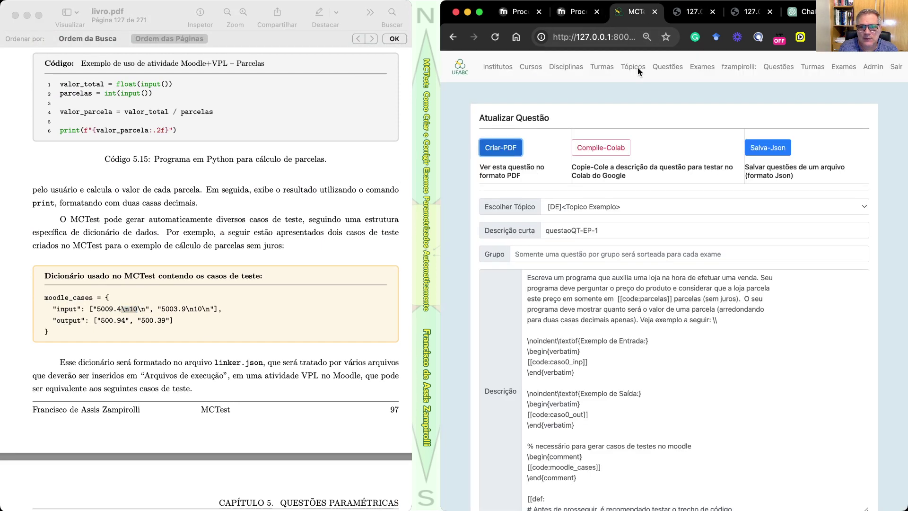
{"action": "scroll", "coordinate": [714, 353], "scroll_direction": "down", "scroll_amount": 5}
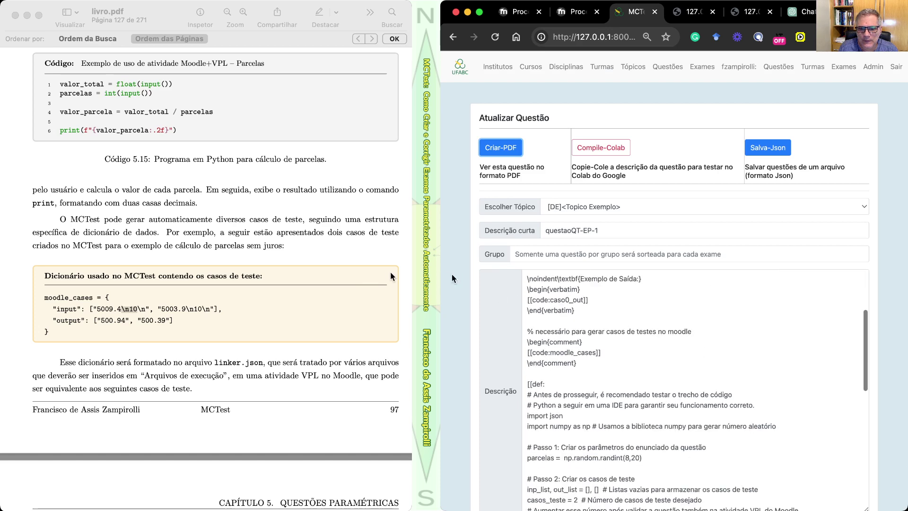
{"action": "scroll", "coordinate": [622, 268], "scroll_direction": "down", "scroll_amount": 10}
{"action": "scroll", "coordinate": [621, 268], "scroll_direction": "up", "scroll_amount": 3}
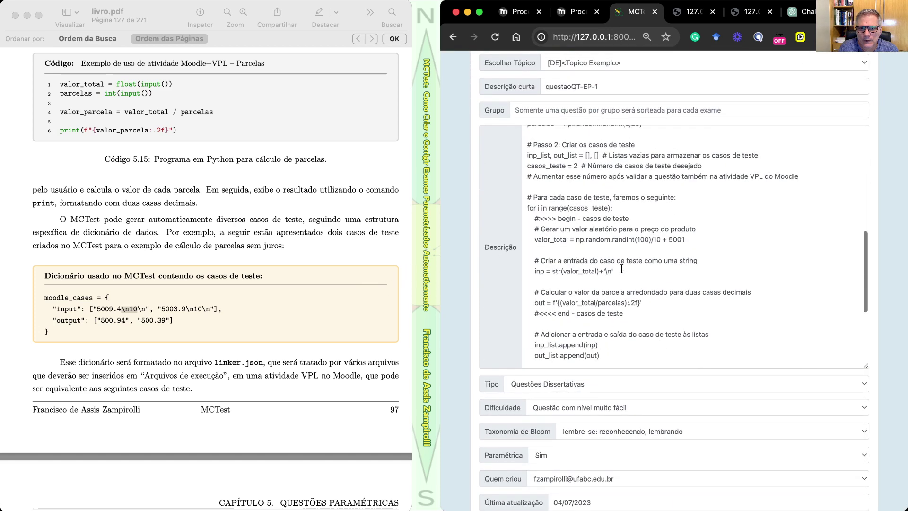
{"action": "scroll", "coordinate": [621, 268], "scroll_direction": "up", "scroll_amount": 15}
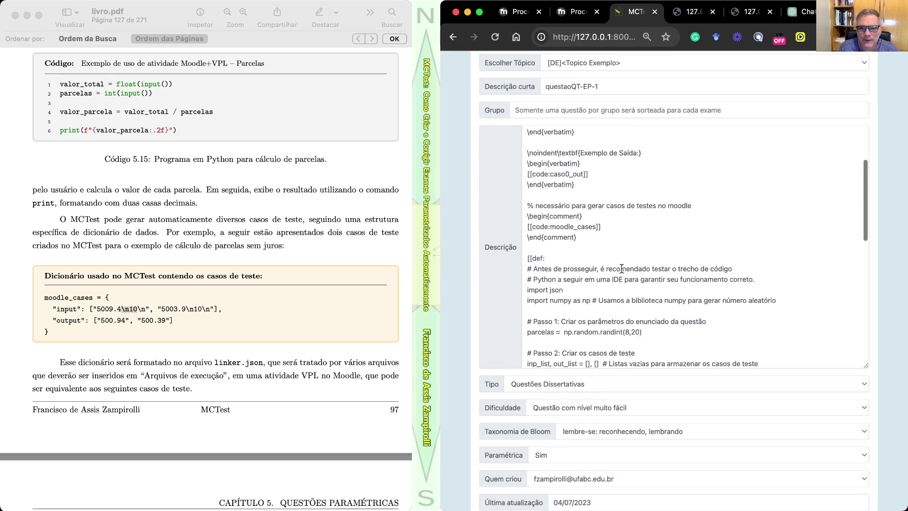
- Review the book's test-case pages and highlight Código 5.15 from the parcelas line through the print command
{"action": "left_click", "coordinate": [239, 274]}
{"action": "scroll", "coordinate": [82, 239], "scroll_direction": "down", "scroll_amount": 5}
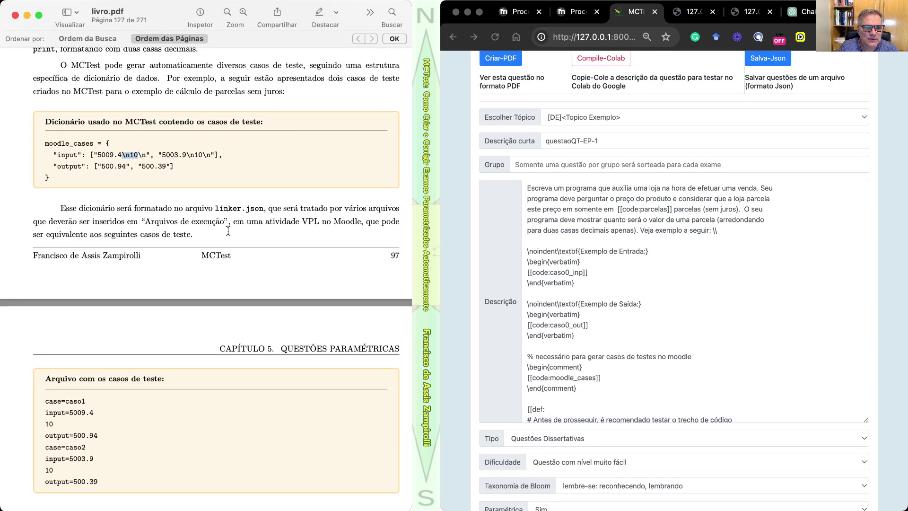
{"action": "scroll", "coordinate": [228, 231], "scroll_direction": "up", "scroll_amount": 5}
{"action": "scroll", "coordinate": [228, 231], "scroll_direction": "down", "scroll_amount": 10}
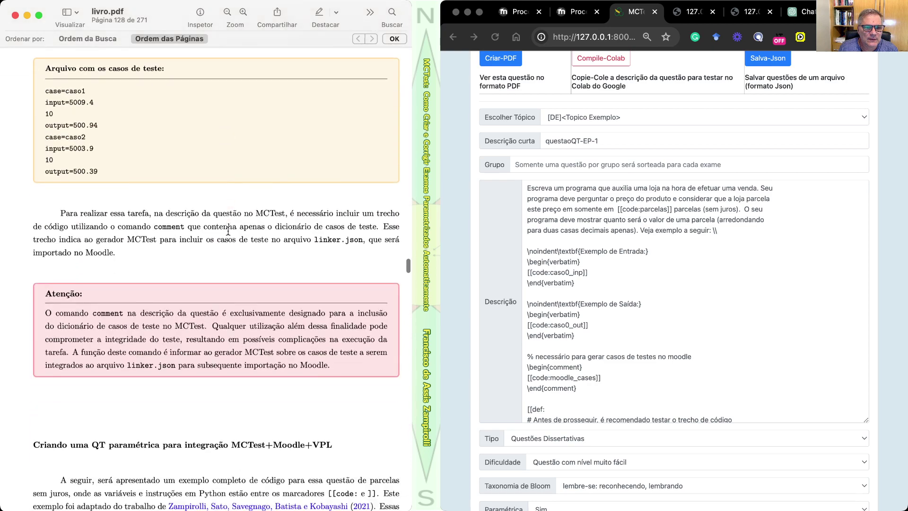
{"action": "scroll", "coordinate": [228, 231], "scroll_direction": "down", "scroll_amount": 10}
{"action": "scroll", "coordinate": [217, 229], "scroll_direction": "up", "scroll_amount": 5}
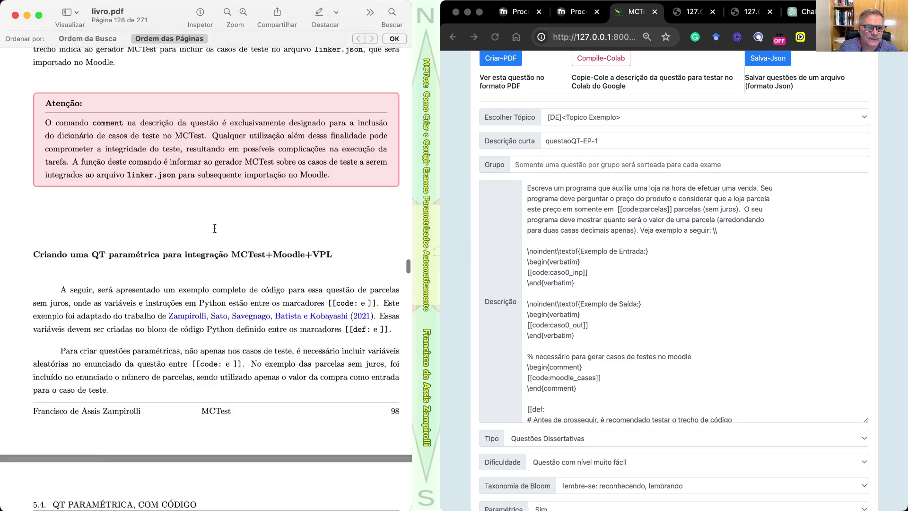
{"action": "scroll", "coordinate": [215, 229], "scroll_direction": "up", "scroll_amount": 10}
{"action": "scroll", "coordinate": [175, 256], "scroll_direction": "up", "scroll_amount": 15}
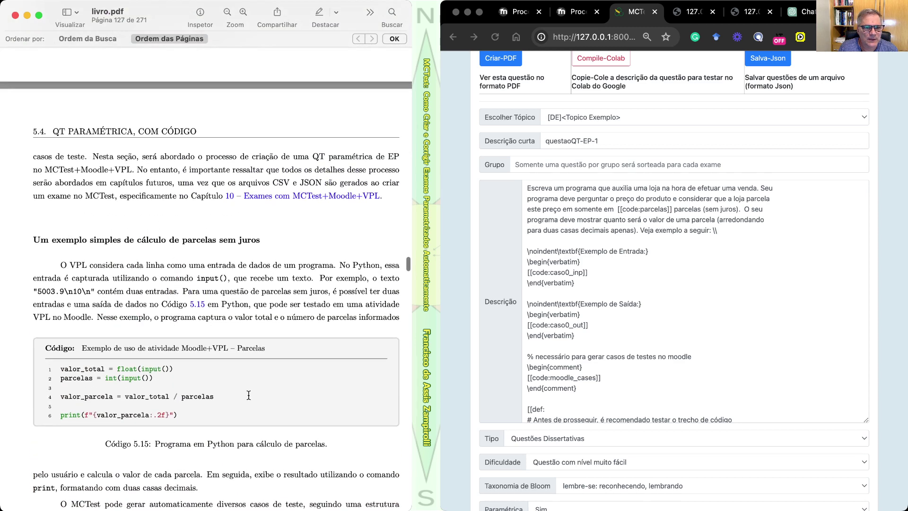
{"action": "scroll", "coordinate": [174, 297], "scroll_direction": "down", "scroll_amount": 4}
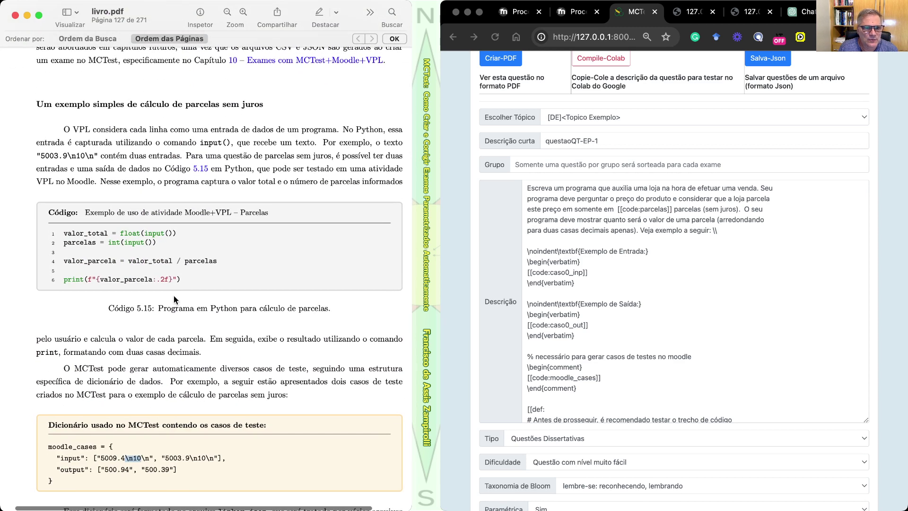
{"action": "scroll", "coordinate": [174, 296], "scroll_direction": "down", "scroll_amount": 1}
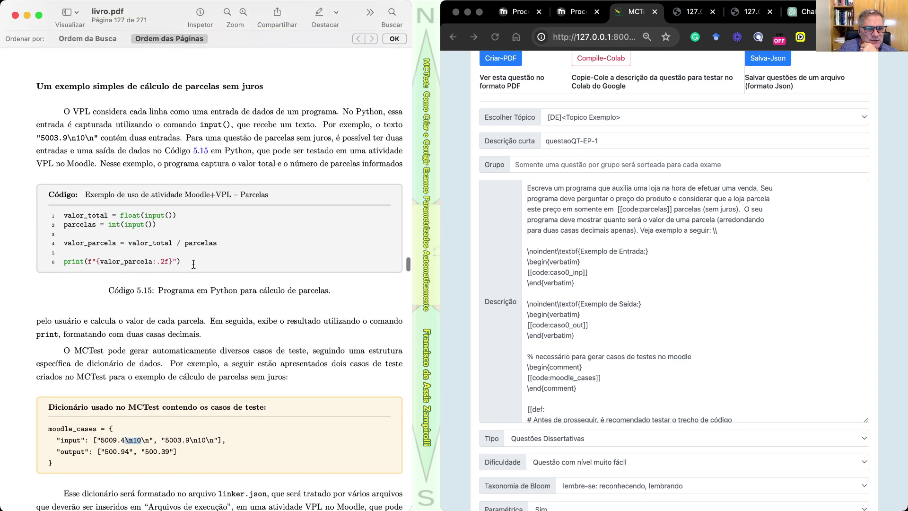
{"action": "left_click_drag", "start_coordinate": [193, 264], "coordinate": [61, 226]}
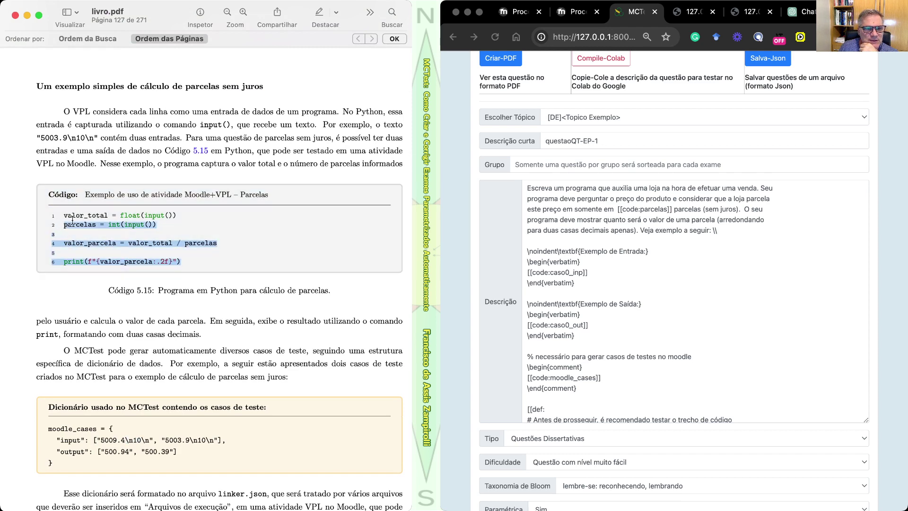
- Highlight the book headings "Um exemplo simples de cálculo de parcelas sem juros" and "Criando uma QT paramétrica para integração MCTest+Moodle+VPL"
{"action": "scroll", "coordinate": [218, 213], "scroll_direction": "up", "scroll_amount": 2}
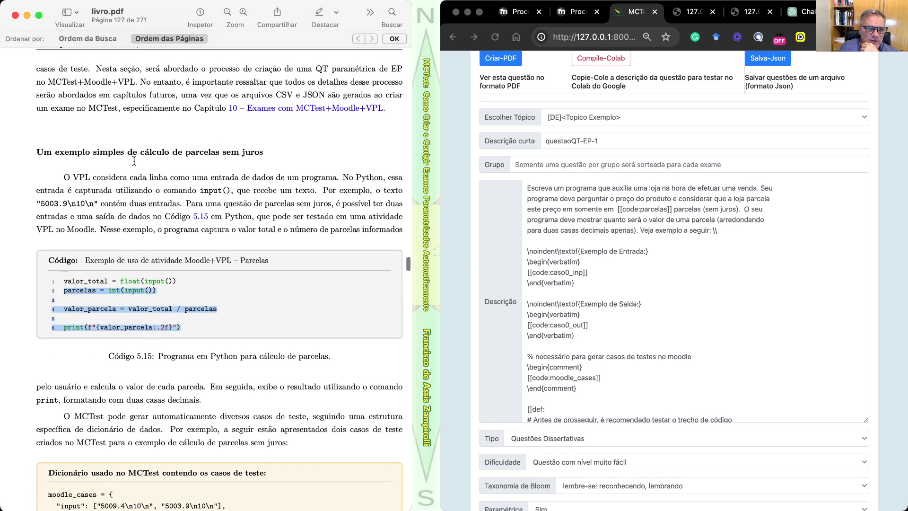
{"action": "triple_click", "coordinate": [112, 150]}
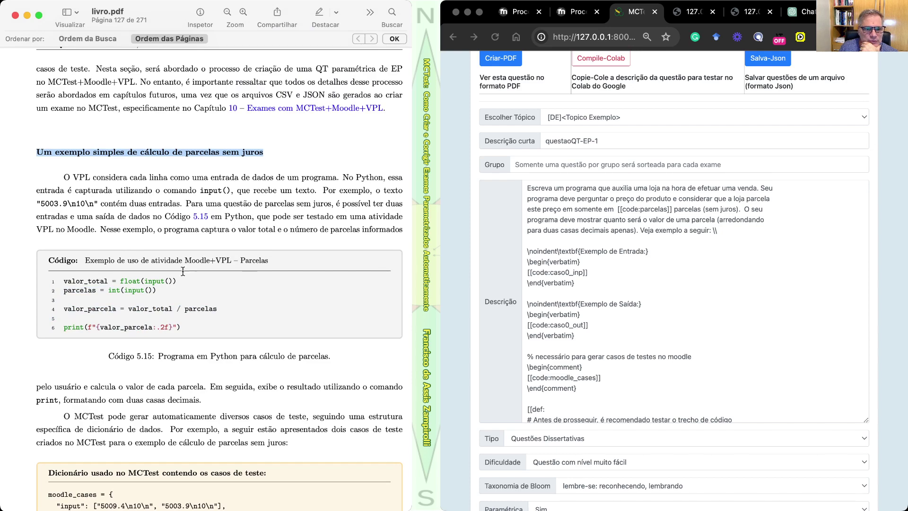
{"action": "scroll", "coordinate": [180, 264], "scroll_direction": "down", "scroll_amount": 8}
{"action": "scroll", "coordinate": [180, 264], "scroll_direction": "down", "scroll_amount": 13}
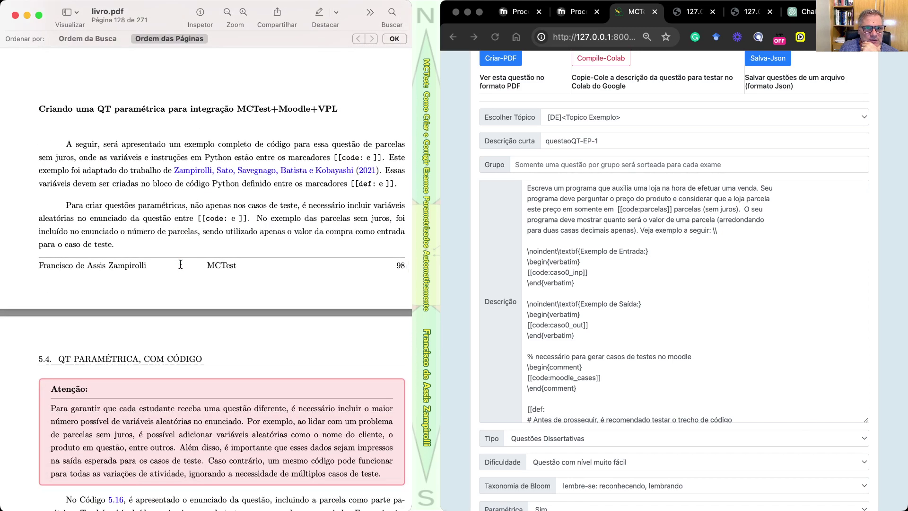
{"action": "triple_click", "coordinate": [258, 111]}
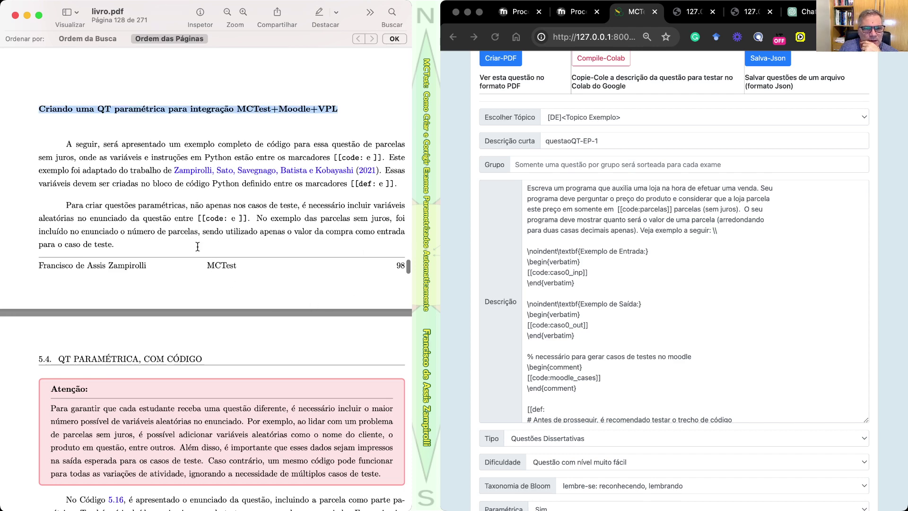
- Highlight the input value 5009.4 and the number of installments 10 of caso1 in the book's test-case file
{"action": "scroll", "coordinate": [219, 218], "scroll_direction": "up", "scroll_amount": 10}
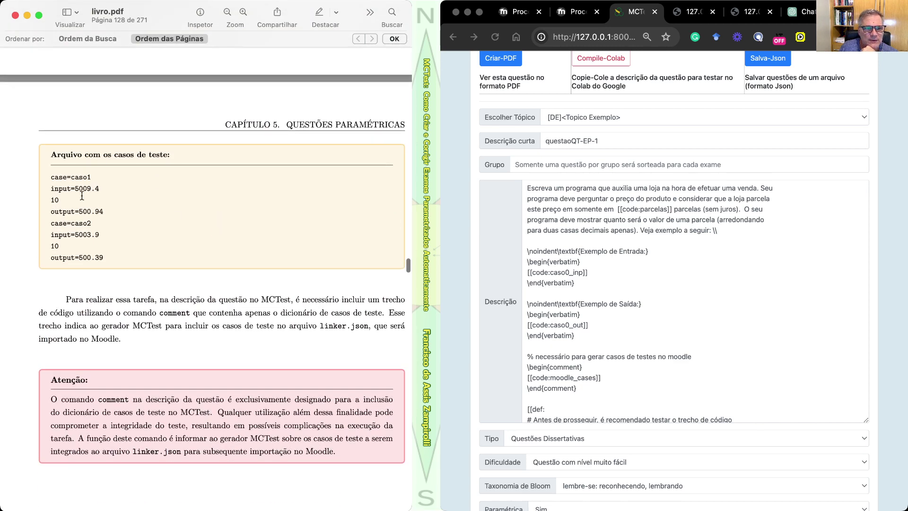
{"action": "left_click_drag", "start_coordinate": [74, 189], "coordinate": [103, 188]}
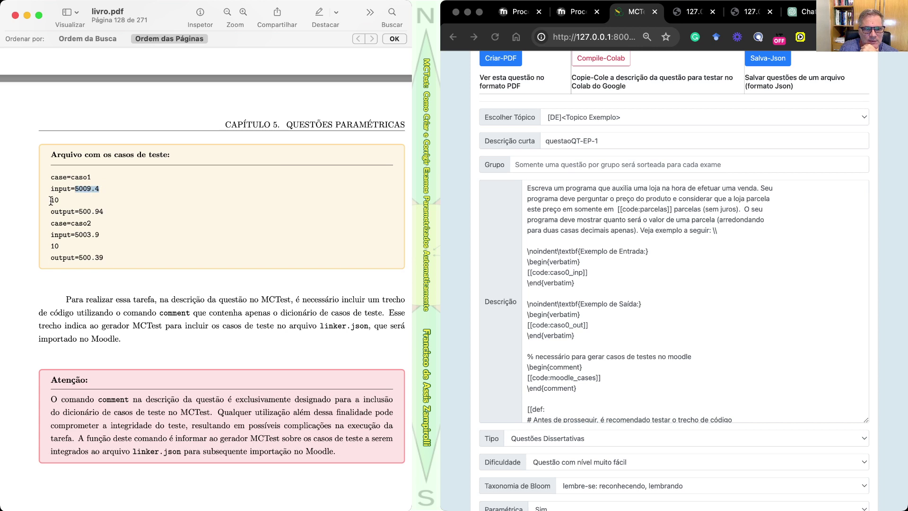
{"action": "left_click_drag", "start_coordinate": [51, 200], "coordinate": [59, 200]}
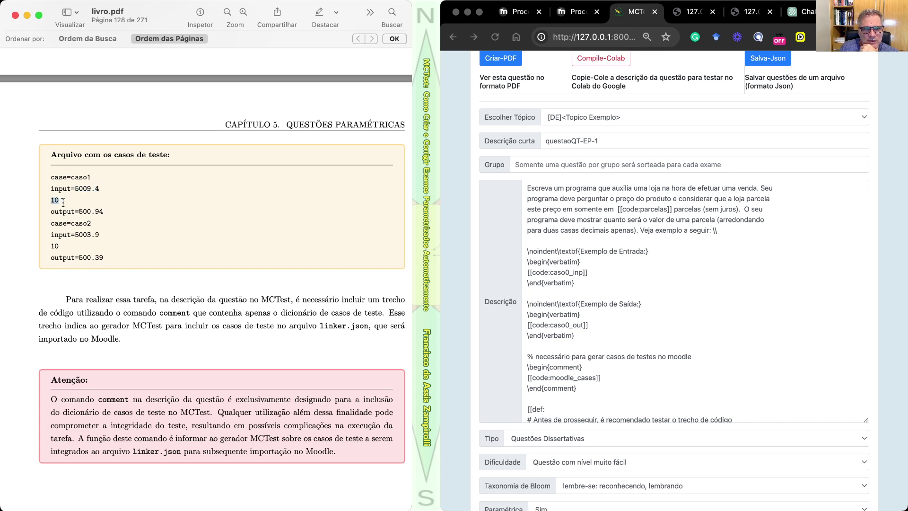
{"action": "left_click", "coordinate": [74, 189]}
{"action": "left_click_drag", "start_coordinate": [72, 188], "coordinate": [52, 200]}
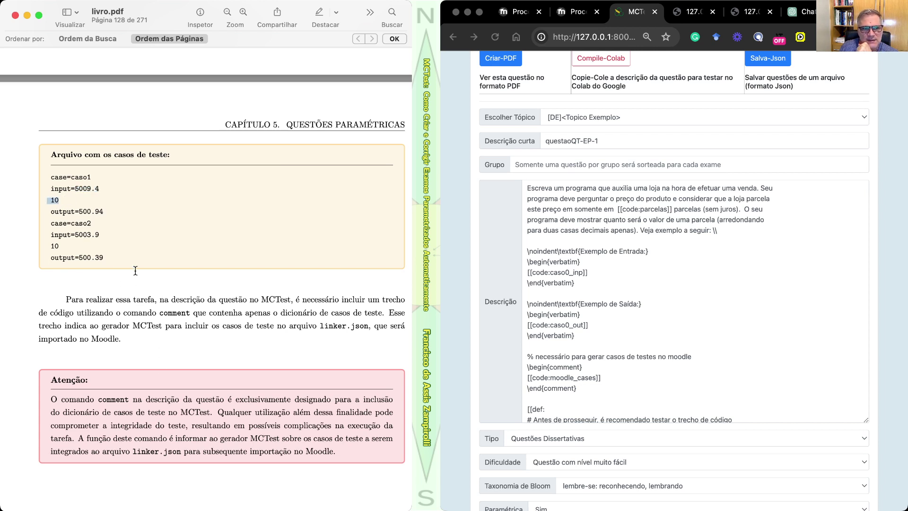
- Review the book's test-case section and highlight the placeholder [[code:parcelas]] in the MCTest question description
{"action": "scroll", "coordinate": [136, 271], "scroll_direction": "down", "scroll_amount": 5}
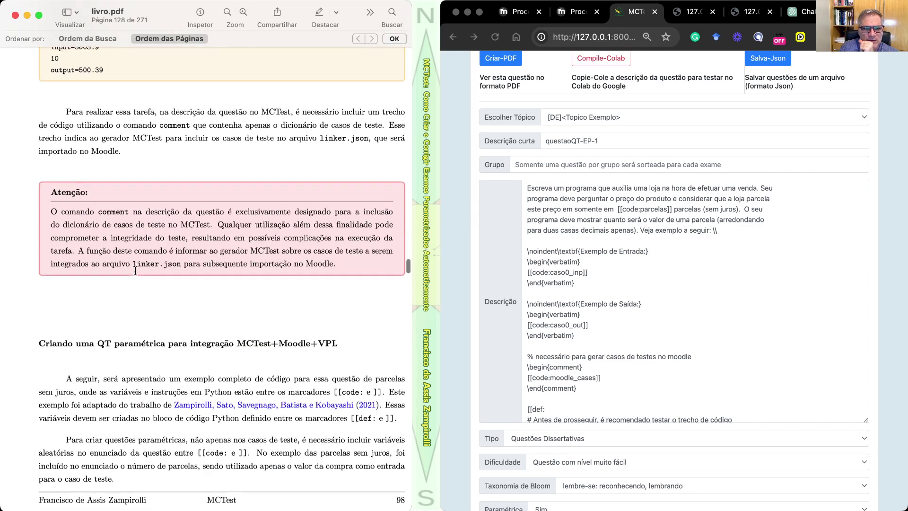
{"action": "scroll", "coordinate": [135, 270], "scroll_direction": "down", "scroll_amount": 5}
{"action": "scroll", "coordinate": [136, 270], "scroll_direction": "up", "scroll_amount": 8}
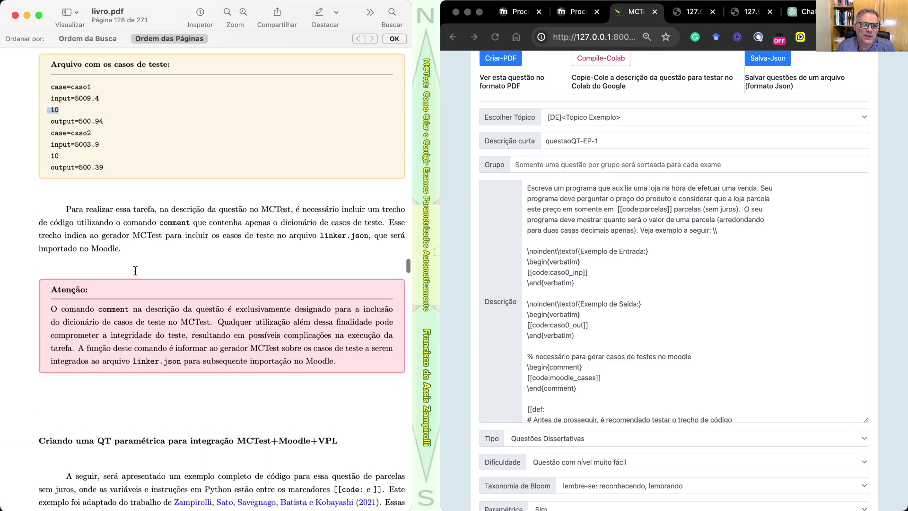
{"action": "scroll", "coordinate": [136, 270], "scroll_direction": "up", "scroll_amount": 4}
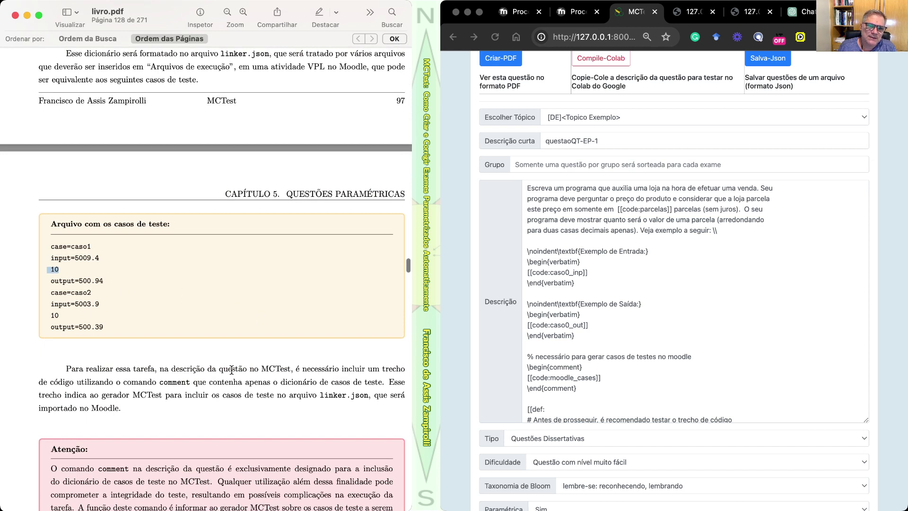
{"action": "left_click", "coordinate": [670, 204]}
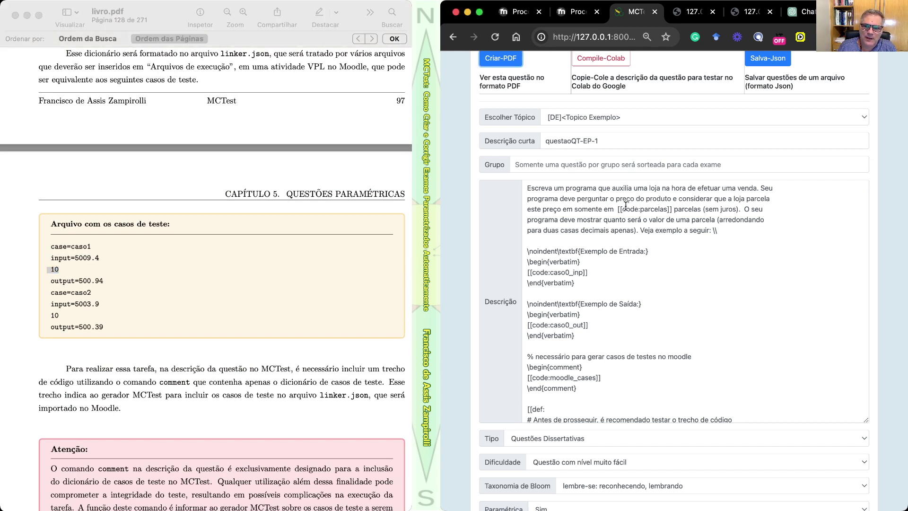
{"action": "left_click_drag", "start_coordinate": [616, 210], "coordinate": [679, 214]}
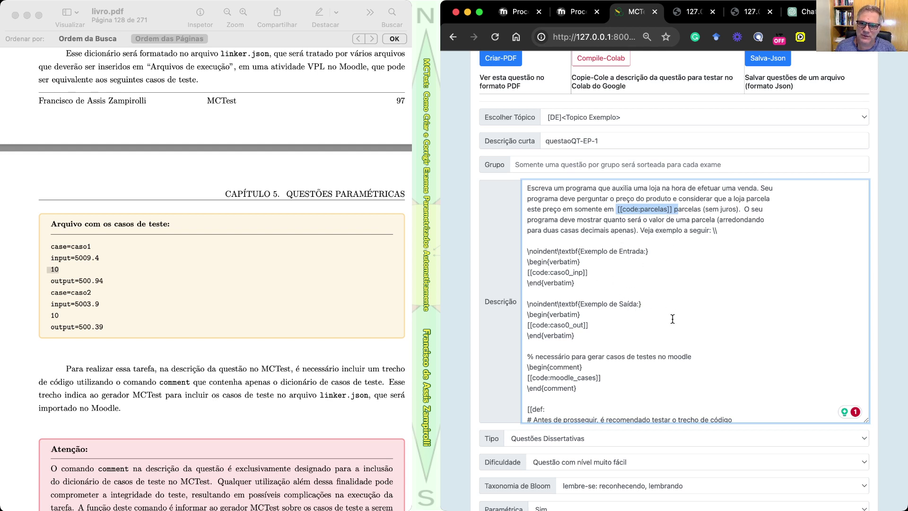
{"action": "left_click", "coordinate": [619, 209]}
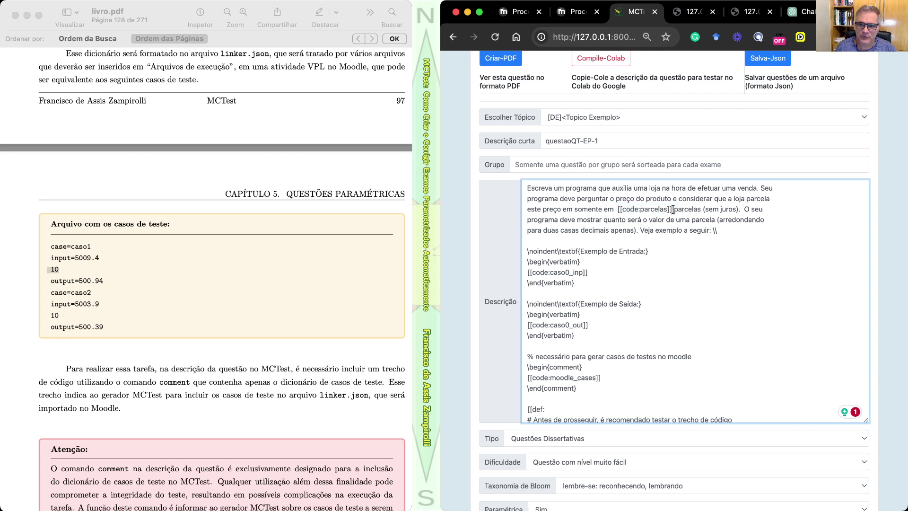
{"action": "left_click_drag", "start_coordinate": [674, 209], "coordinate": [618, 209]}
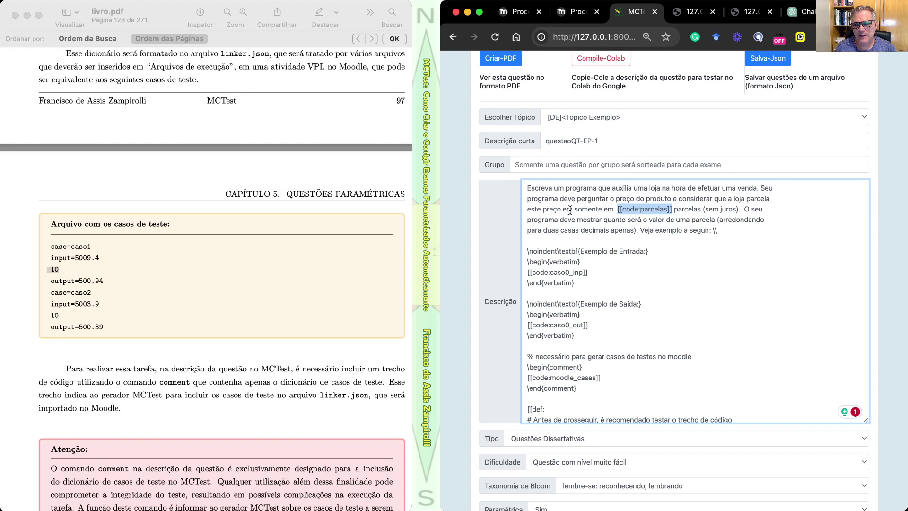
- Review the book from the installment test cases through the section on creating a parametric QT to the question statement in Código 5.16
{"action": "left_click", "coordinate": [276, 303]}
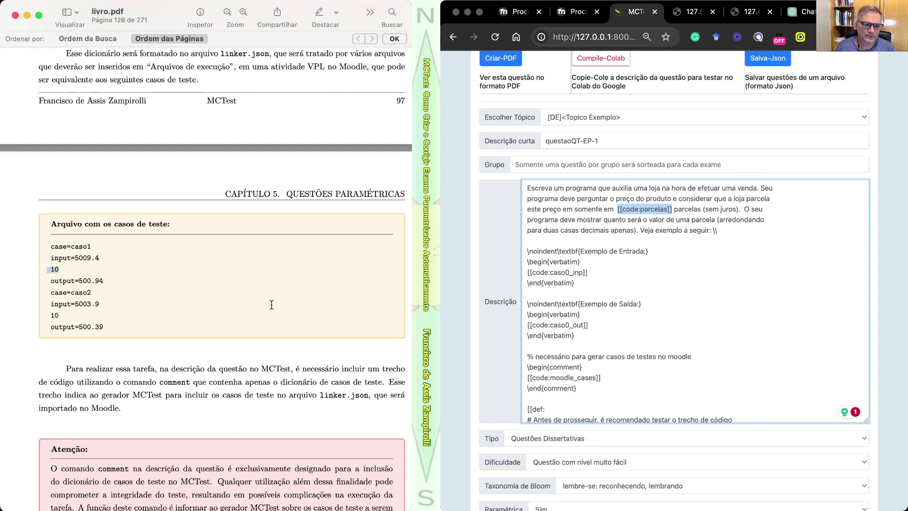
{"action": "scroll", "coordinate": [272, 304], "scroll_direction": "down", "scroll_amount": 10}
{"action": "scroll", "coordinate": [272, 303], "scroll_direction": "down", "scroll_amount": 10}
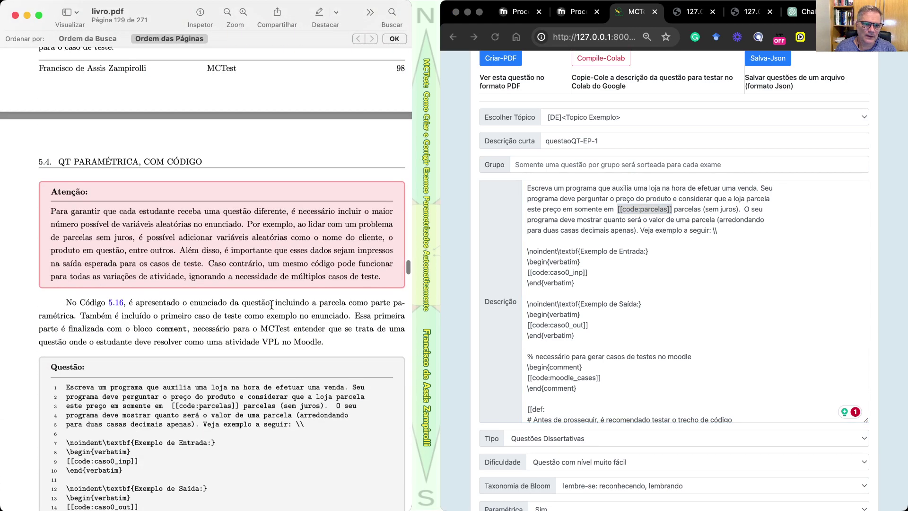
{"action": "scroll", "coordinate": [272, 305], "scroll_direction": "up", "scroll_amount": 8}
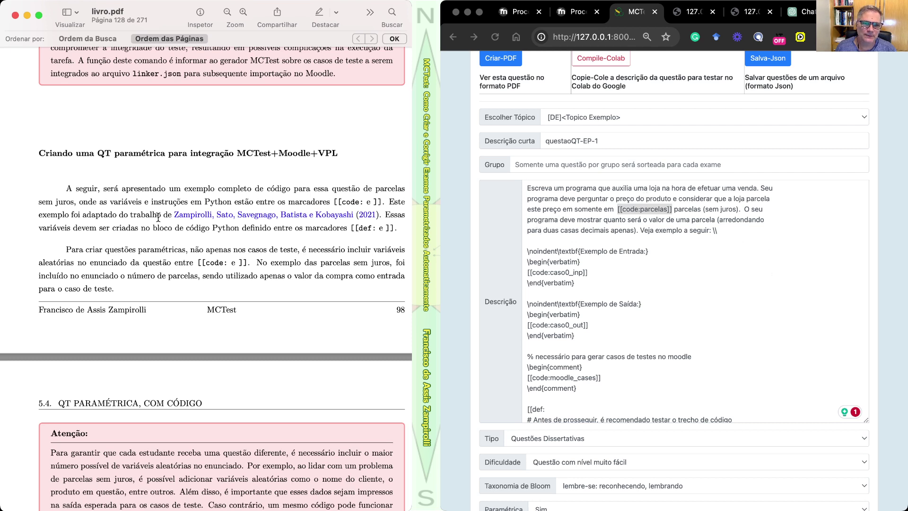
{"action": "scroll", "coordinate": [159, 217], "scroll_direction": "up", "scroll_amount": 5}
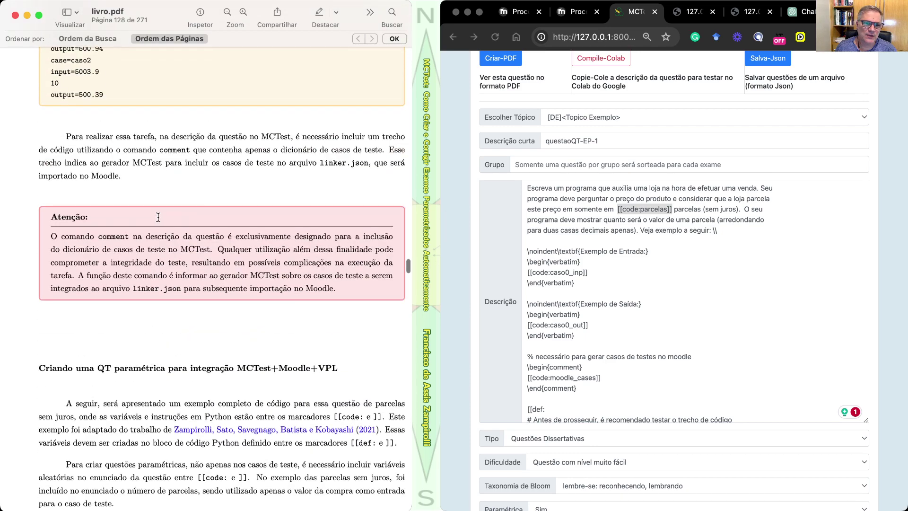
{"action": "scroll", "coordinate": [158, 217], "scroll_direction": "up", "scroll_amount": 8}
{"action": "scroll", "coordinate": [159, 217], "scroll_direction": "down", "scroll_amount": 7}
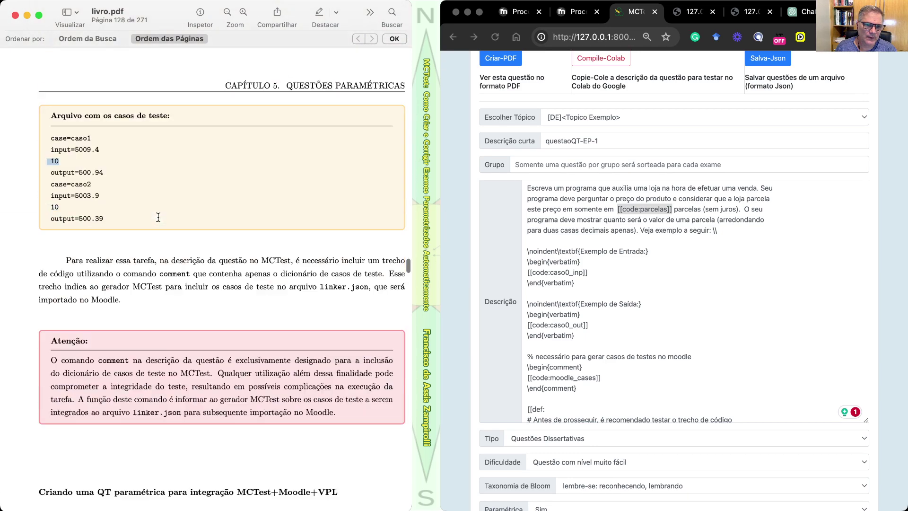
{"action": "scroll", "coordinate": [159, 218], "scroll_direction": "up", "scroll_amount": 10}
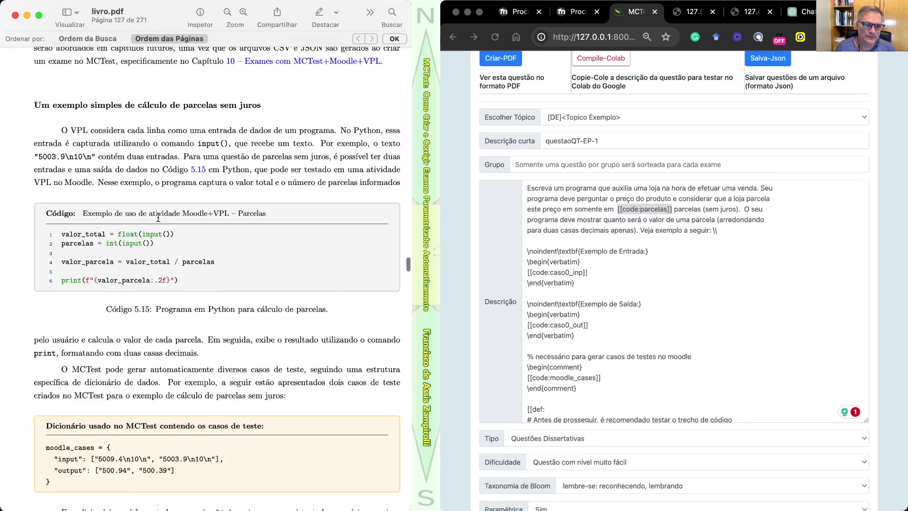
{"action": "scroll", "coordinate": [159, 217], "scroll_direction": "down", "scroll_amount": 10}
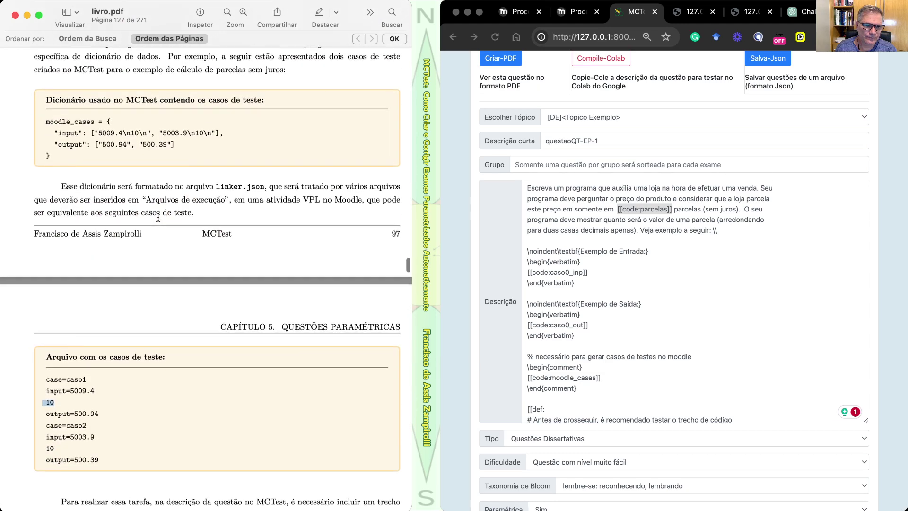
{"action": "scroll", "coordinate": [158, 218], "scroll_direction": "down", "scroll_amount": 10}
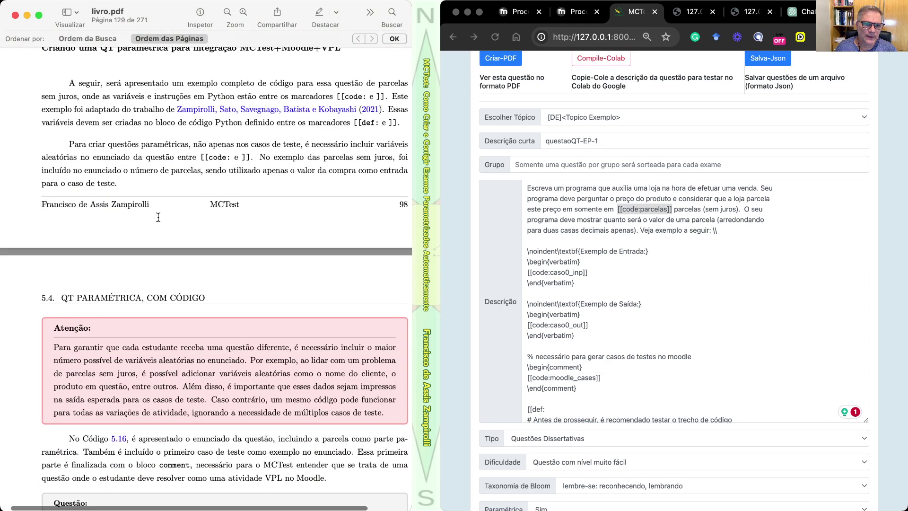
{"action": "scroll", "coordinate": [178, 223], "scroll_direction": "down", "scroll_amount": 3}
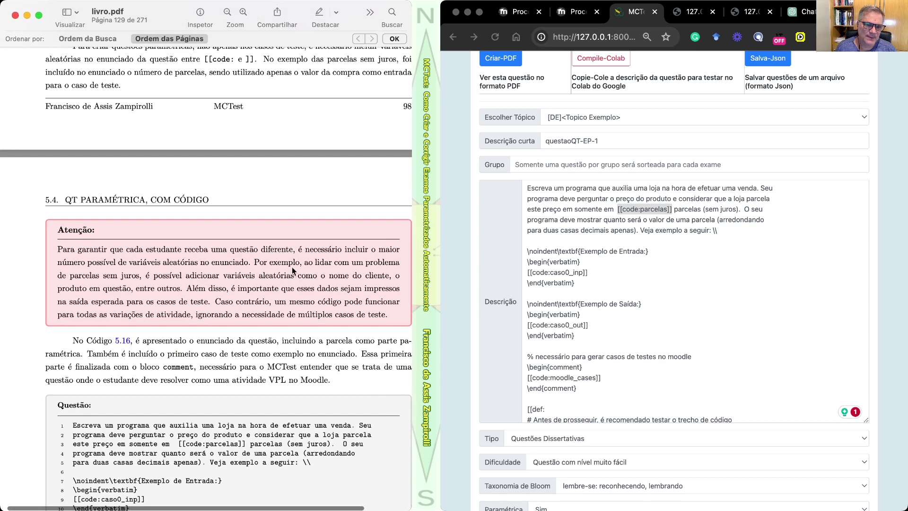
{"action": "scroll", "coordinate": [257, 230], "scroll_direction": "up", "scroll_amount": 4}
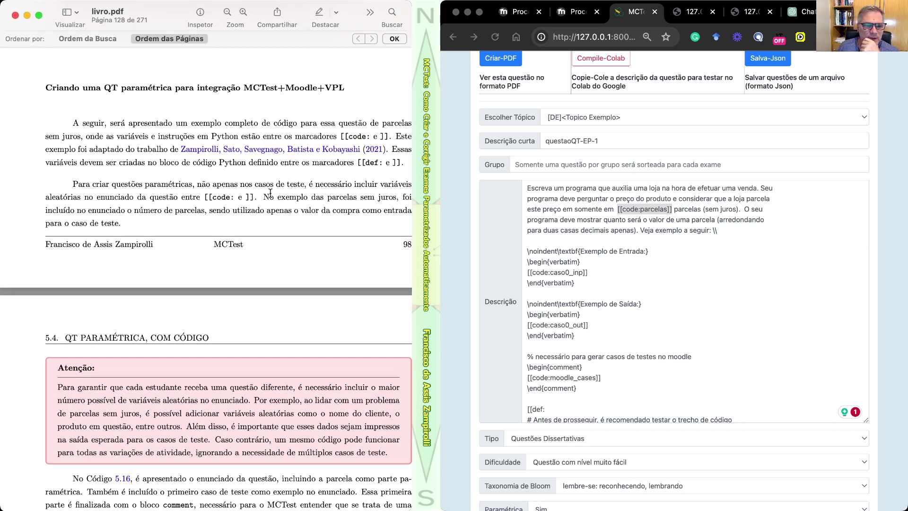
{"action": "scroll", "coordinate": [270, 192], "scroll_direction": "down", "scroll_amount": 10}
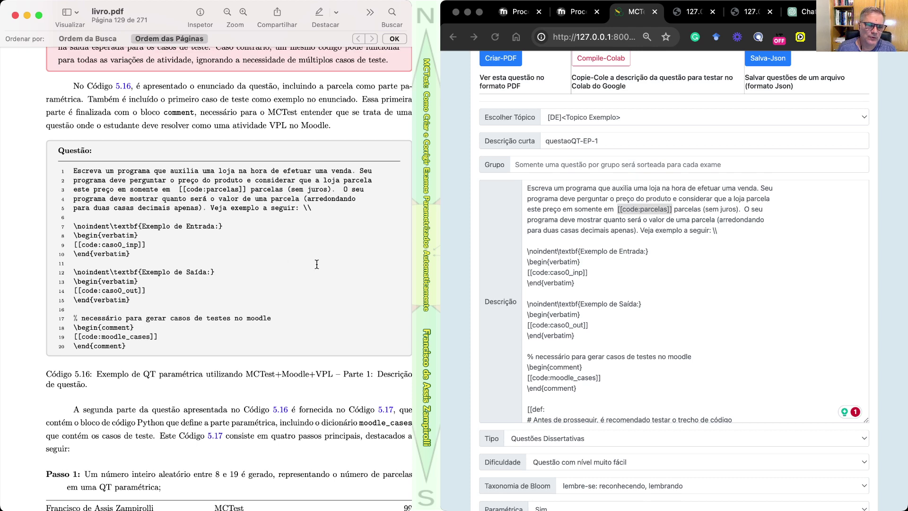
- Highlight the placeholder [[code:parcelas]], its variable name parcelas, and the variable caso0_inp in the book's Código 5.16
{"action": "scroll", "coordinate": [317, 264], "scroll_direction": "right", "scroll_amount": 3}
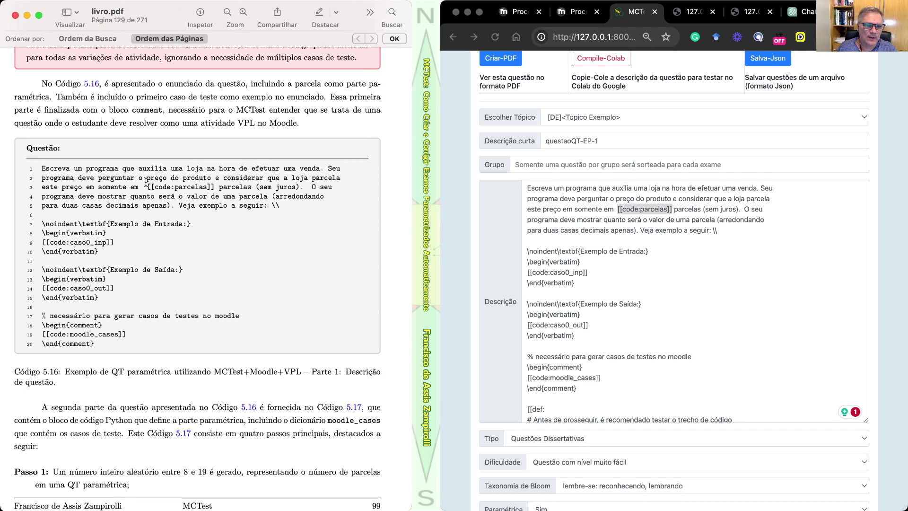
{"action": "left_click_drag", "start_coordinate": [146, 184], "coordinate": [222, 185]}
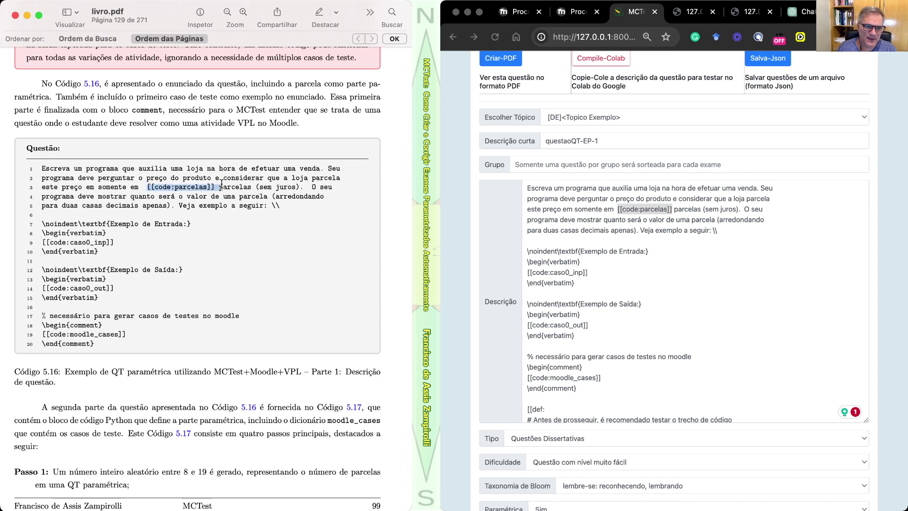
{"action": "double_click", "coordinate": [186, 187]}
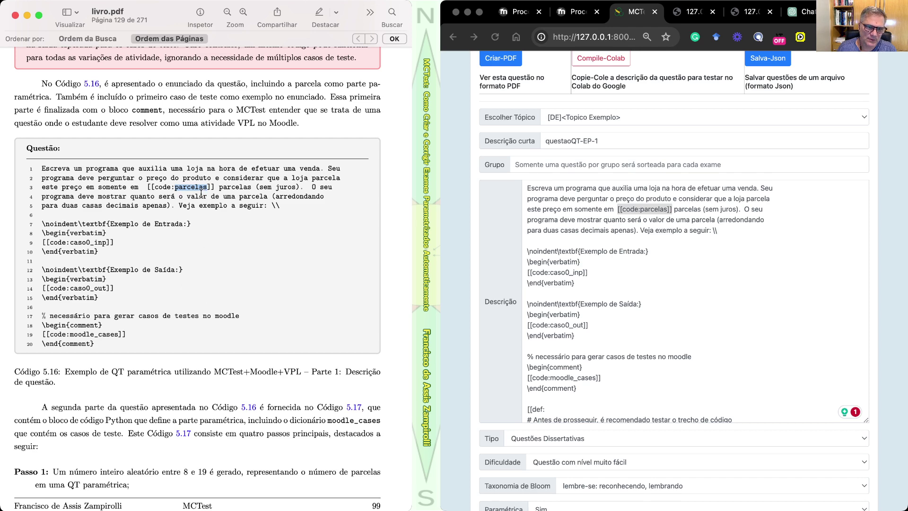
{"action": "scroll", "coordinate": [223, 235], "scroll_direction": "down", "scroll_amount": 2}
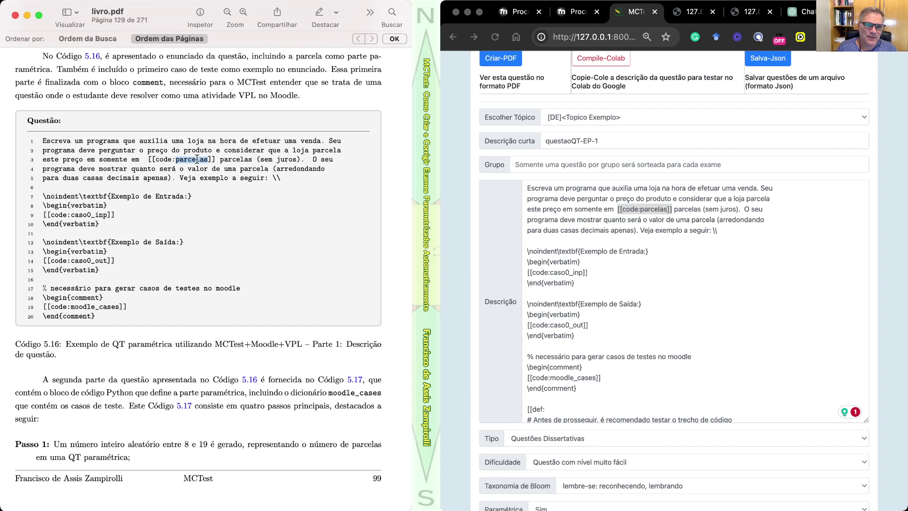
{"action": "double_click", "coordinate": [89, 214]}
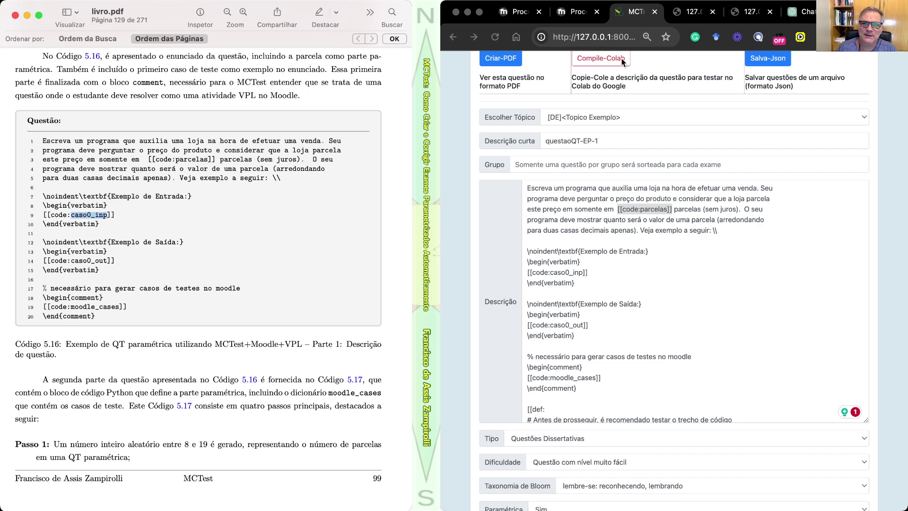
- Show the question's generated PDF and highlight its "Exemplo de Entrada" with the sample value to compare with Código 5.16
{"action": "left_click", "coordinate": [692, 12]}
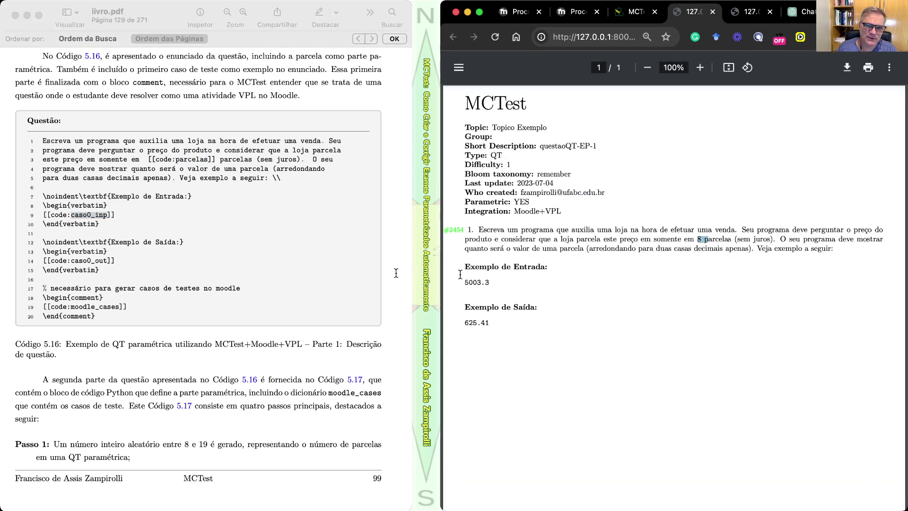
{"action": "left_click_drag", "start_coordinate": [462, 268], "coordinate": [509, 286]}
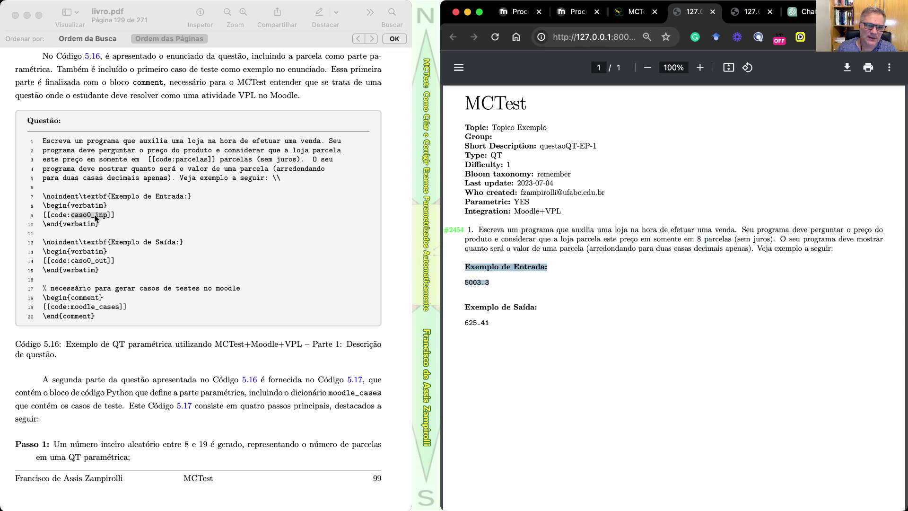
{"action": "scroll", "coordinate": [185, 220], "scroll_direction": "down", "scroll_amount": 2}
{"action": "scroll", "coordinate": [157, 219], "scroll_direction": "left", "scroll_amount": 1}
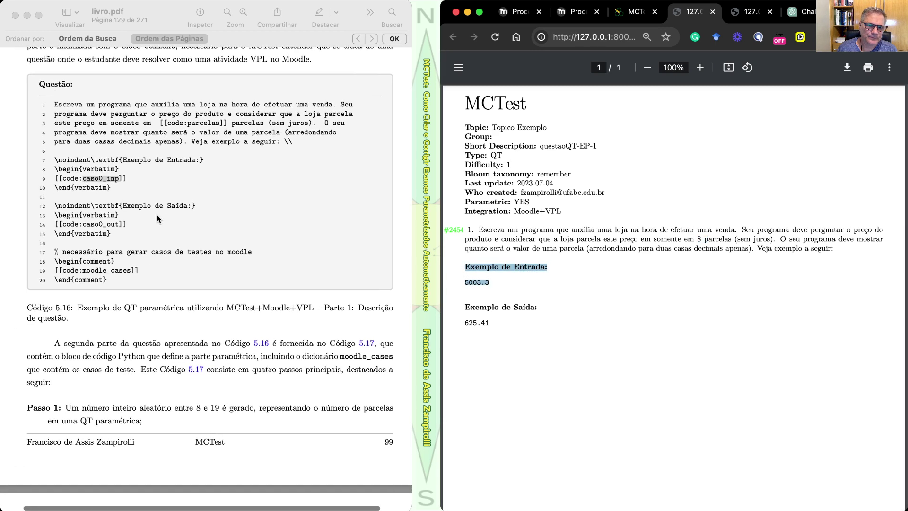
{"action": "left_click", "coordinate": [125, 208]}
{"action": "scroll", "coordinate": [586, 330], "scroll_direction": "down", "scroll_amount": 1}
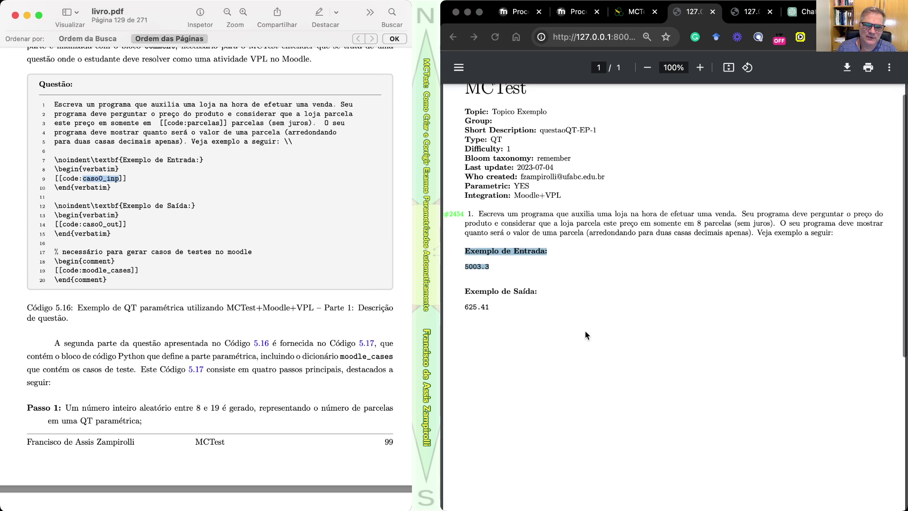
{"action": "left_click", "coordinate": [585, 331]}
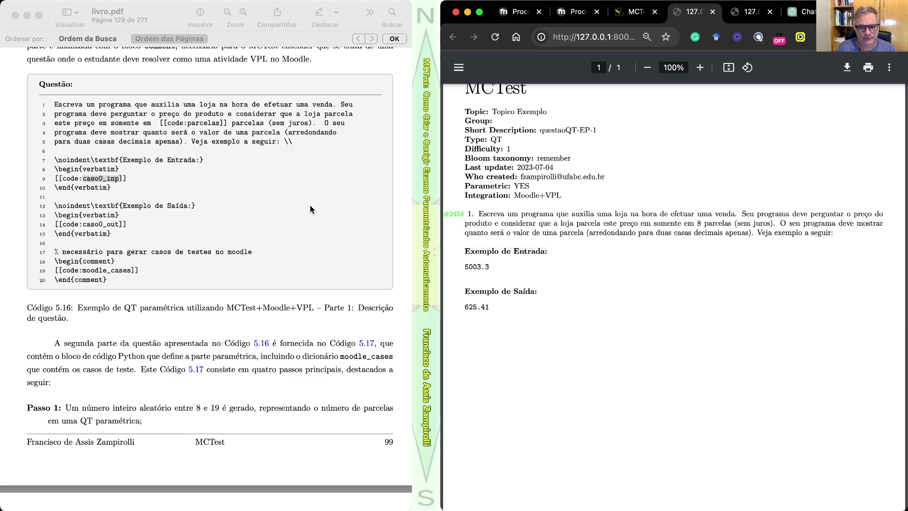
- Highlight the comment block at the end of Código 5.16, including the word comment and the variable moodle_cases
{"action": "scroll", "coordinate": [112, 226], "scroll_direction": "down", "scroll_amount": 3}
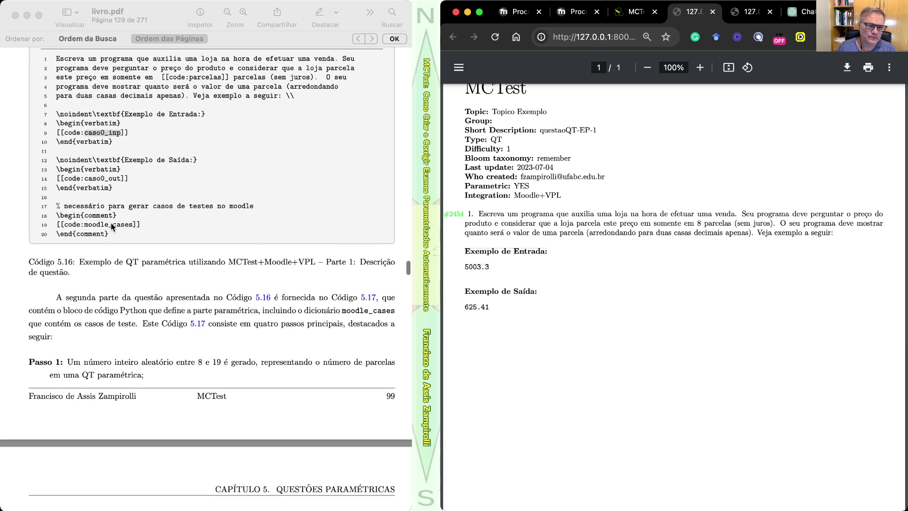
{"action": "left_click", "coordinate": [206, 196]}
{"action": "scroll", "coordinate": [161, 189], "scroll_direction": "down", "scroll_amount": 2}
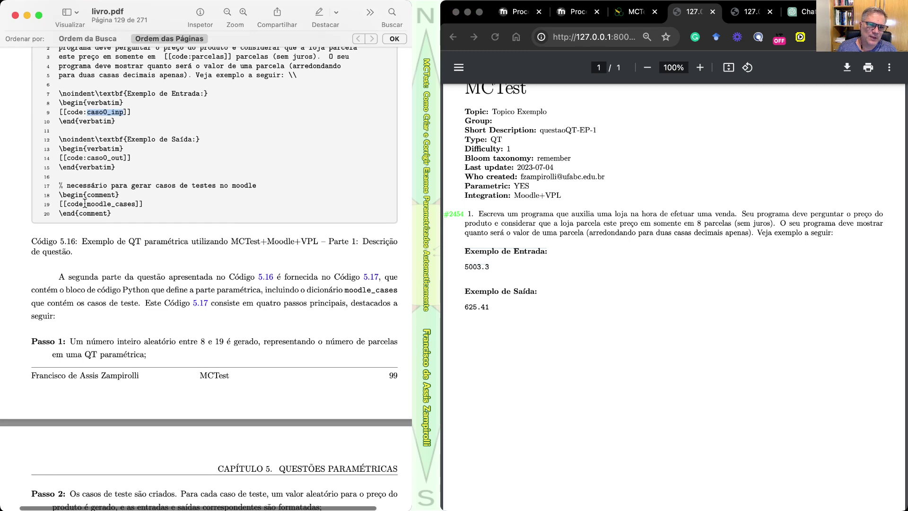
{"action": "left_click_drag", "start_coordinate": [58, 196], "coordinate": [122, 214]}
{"action": "scroll", "coordinate": [122, 214], "scroll_direction": "down", "scroll_amount": 1}
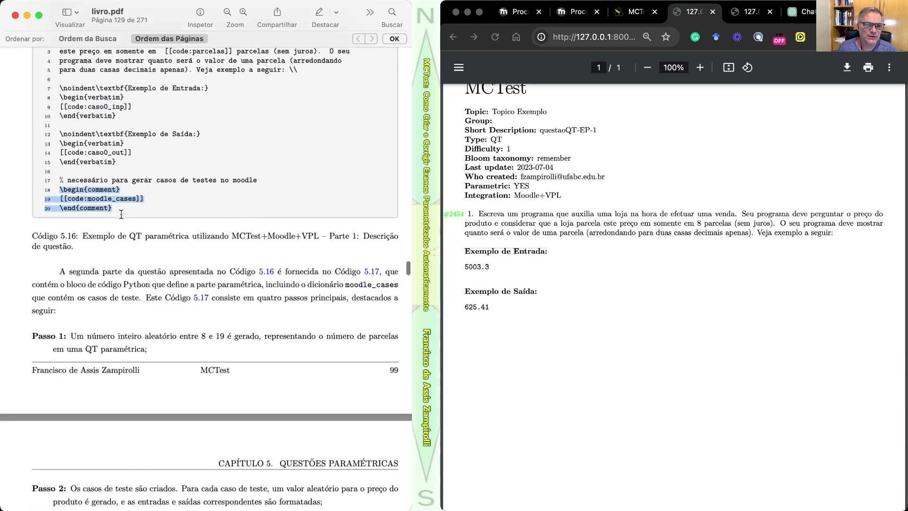
{"action": "double_click", "coordinate": [103, 191]}
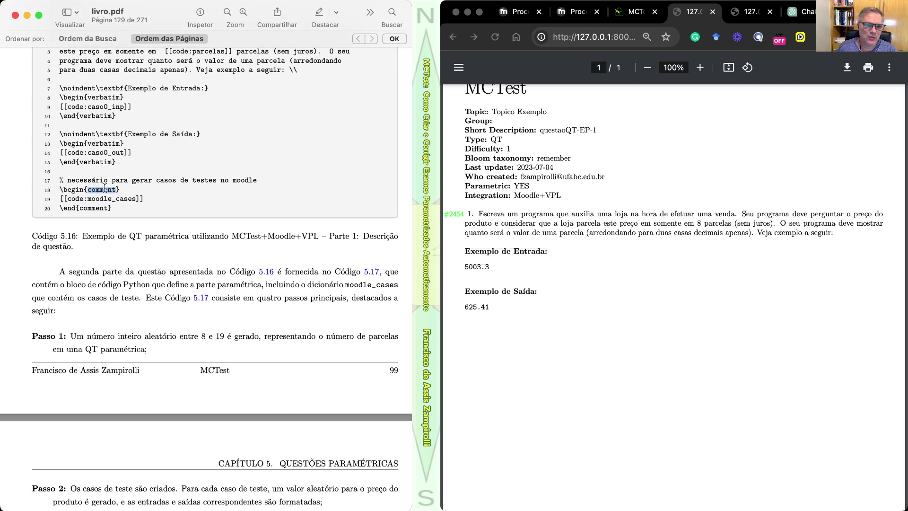
{"action": "mouse_move", "coordinate": [130, 212]}
{"action": "left_mouse_down"}
{"action": "mouse_move", "coordinate": [77, 198]}
{"action": "mouse_move", "coordinate": [117, 209]}
{"action": "left_mouse_up"}
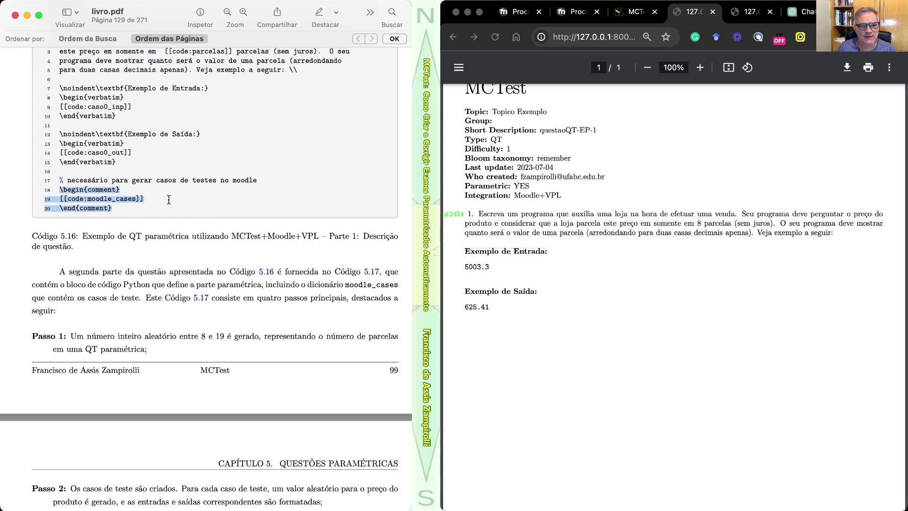
{"action": "double_click", "coordinate": [98, 199]}
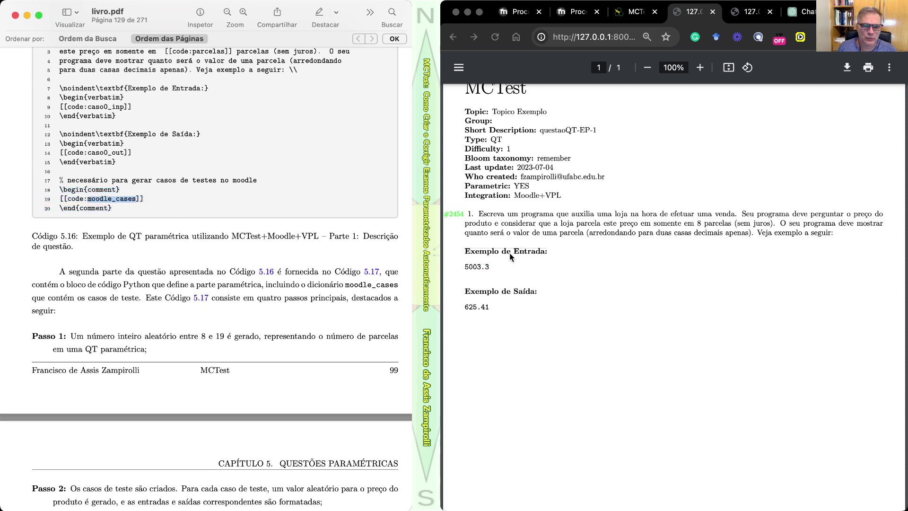
- Close the question's editing page and reopen the update page of question 2454 in place of its PDF
{"action": "left_click", "coordinate": [524, 256]}
{"action": "left_click", "coordinate": [655, 12]}
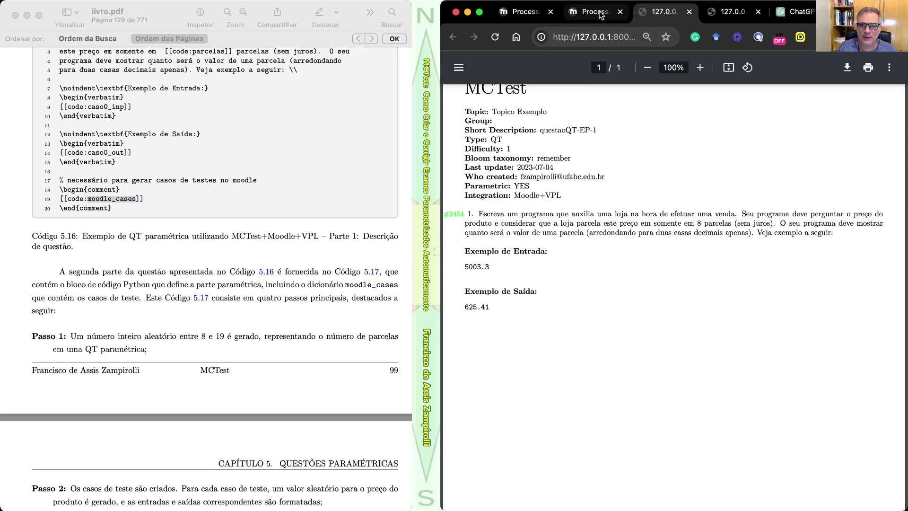
{"action": "left_click", "coordinate": [611, 38]}
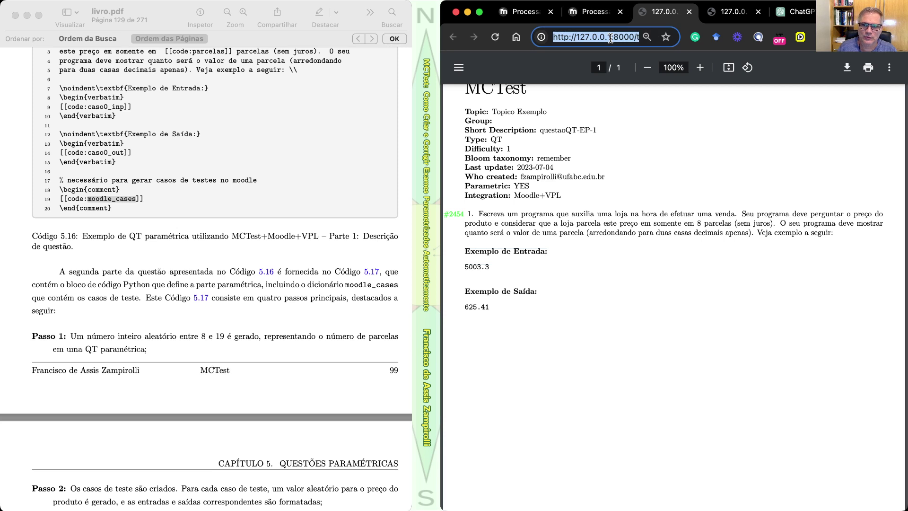
{"action": "key", "text": "Right"}
{"action": "key", "text": "BackSpace"}
{"action": "key", "text": "BackSpace"}
{"action": "key", "text": "BackSpace"}
{"action": "key", "text": "BackSpace"}
{"action": "key", "text": "BackSpace"}
{"action": "key", "text": "BackSpace"}
{"action": "key", "text": "BackSpace"}
{"action": "key", "text": "BackSpace"}
{"action": "key", "text": "BackSpace"}
{"action": "key", "text": "BackSpace"}
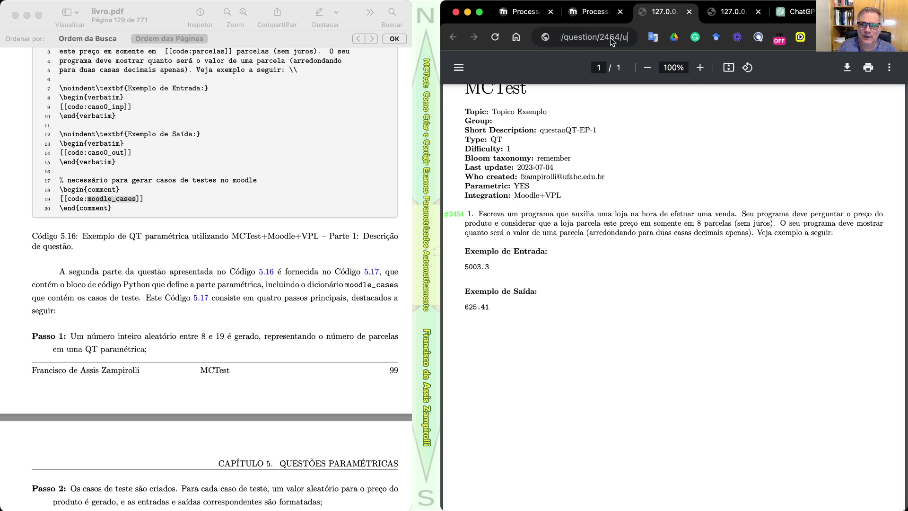
{"action": "key", "text": "Return"}
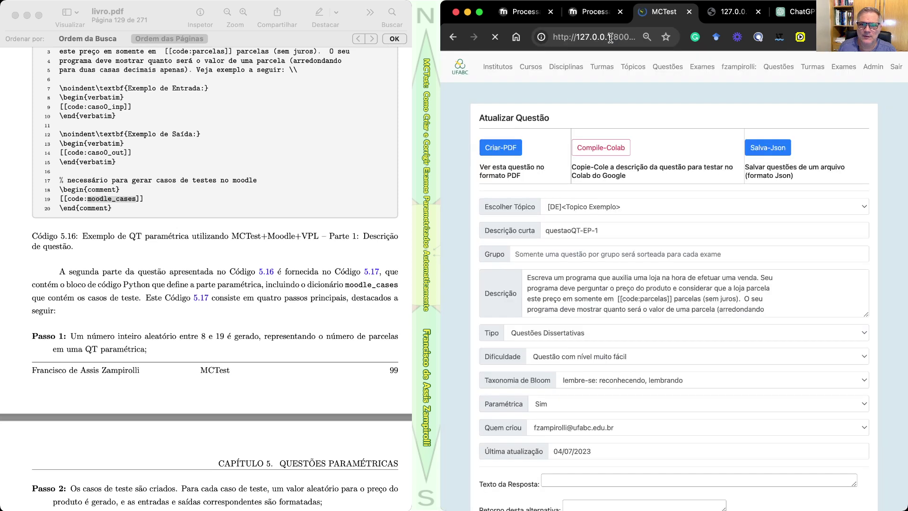
- Replace comment with verbatim in the begin and end tags around [[code:moodle_cases]] in the question's description
{"action": "left_click_drag", "start_coordinate": [867, 312], "coordinate": [867, 403]}
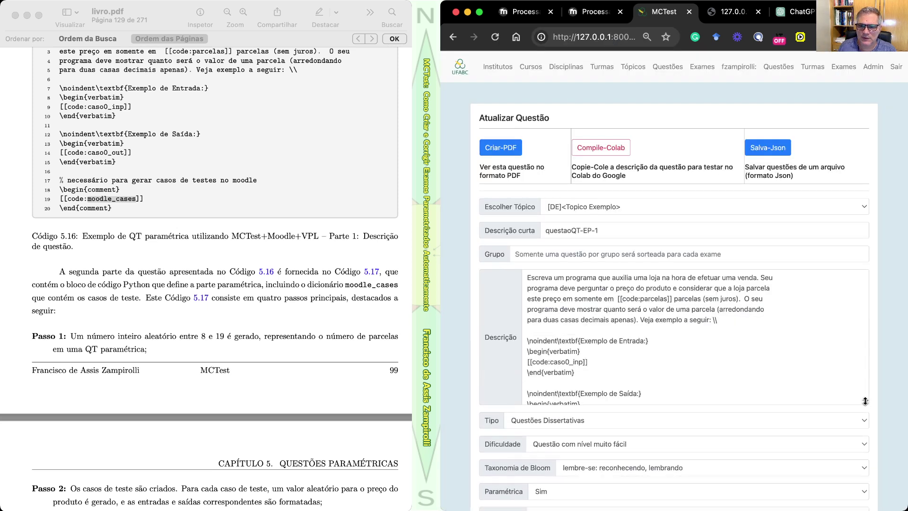
{"action": "scroll", "coordinate": [558, 360], "scroll_direction": "down", "scroll_amount": 5}
{"action": "scroll", "coordinate": [558, 360], "scroll_direction": "down", "scroll_amount": 1}
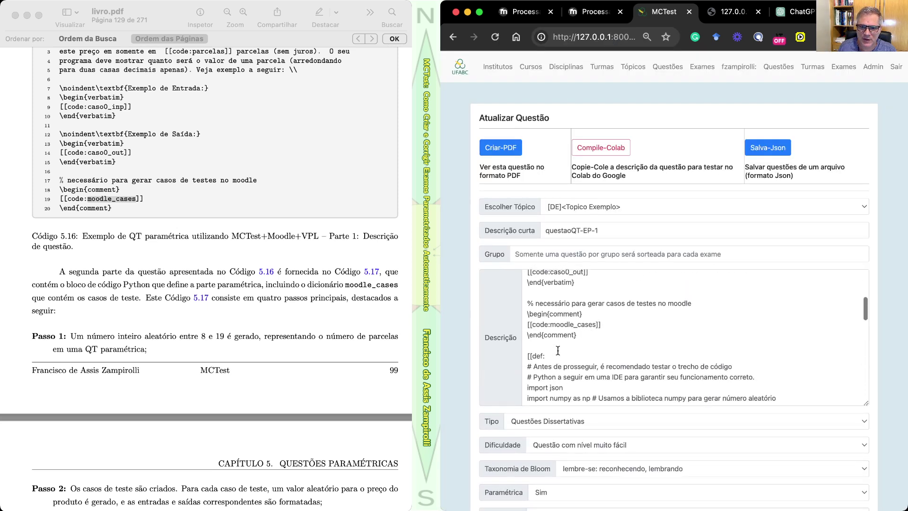
{"action": "double_click", "coordinate": [568, 315]}
{"action": "type", "text": "ver"}
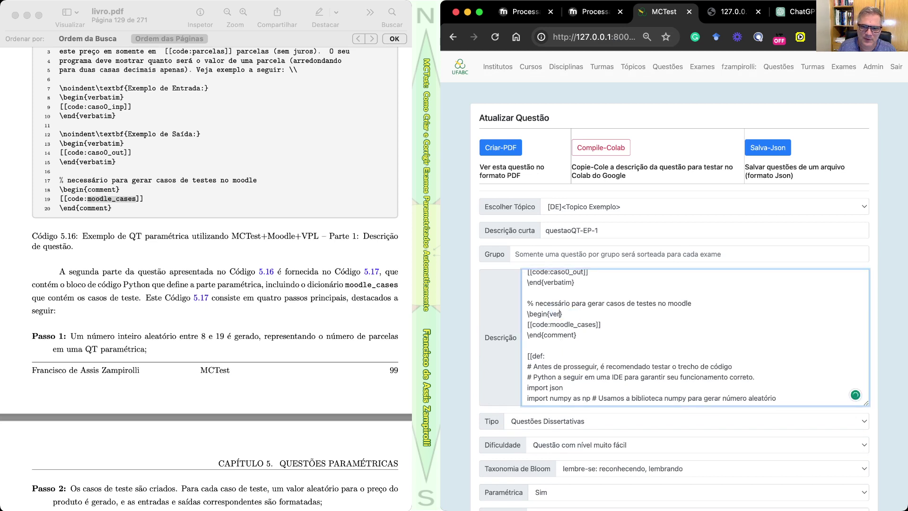
{"action": "type", "text": "bati"}
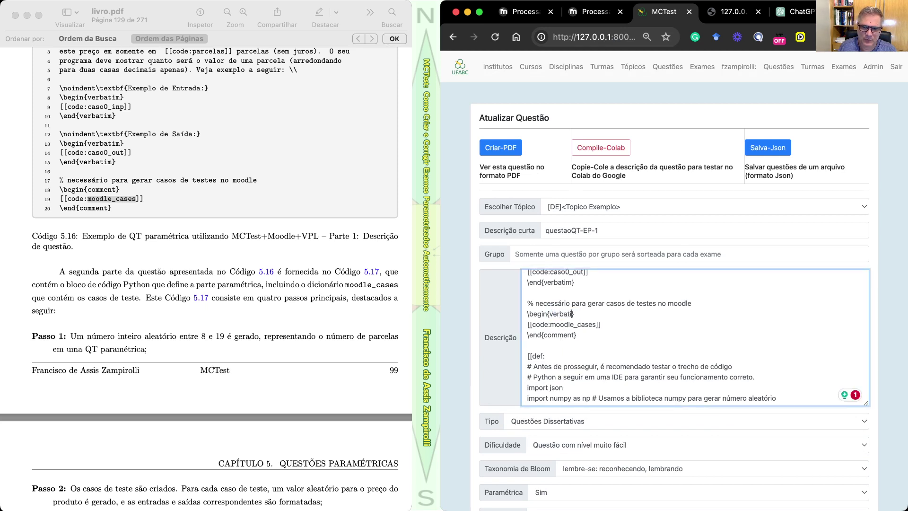
{"action": "type", "text": "m"}
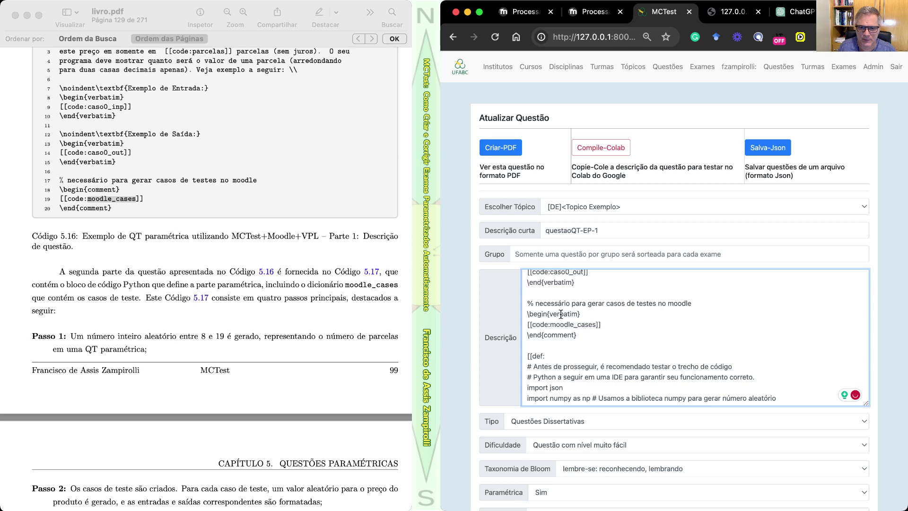
{"action": "double_click", "coordinate": [562, 314]}
{"action": "key", "text": "ctrl+c"}
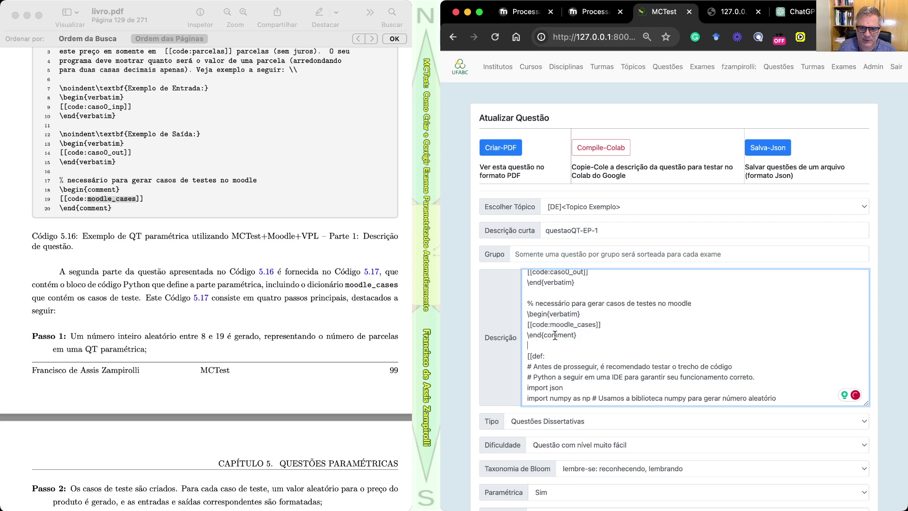
{"action": "double_click", "coordinate": [559, 335]}
{"action": "key", "text": "ctrl+v"}
- Save the question and generate its PDF with the moodle_cases block in verbatim
{"action": "scroll", "coordinate": [680, 431], "scroll_direction": "down", "scroll_amount": 3}
{"action": "scroll", "coordinate": [680, 431], "scroll_direction": "down", "scroll_amount": 10}
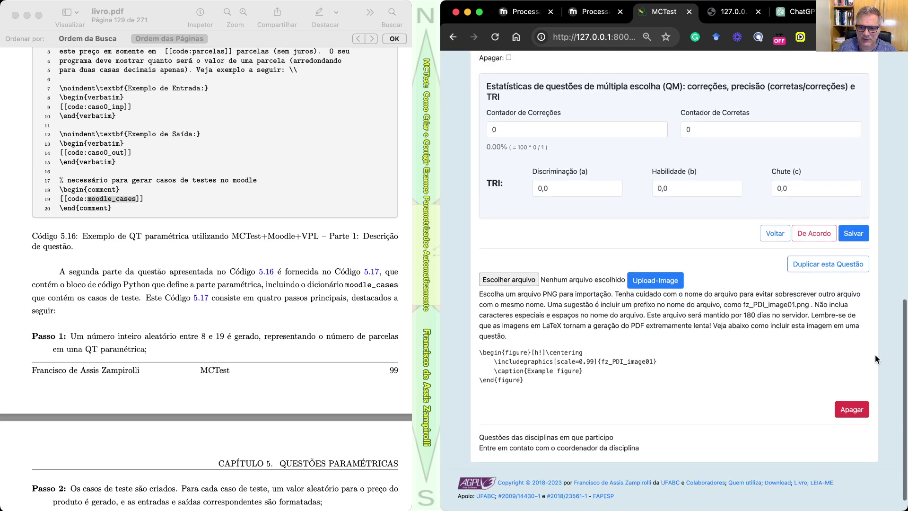
{"action": "left_click", "coordinate": [854, 237]}
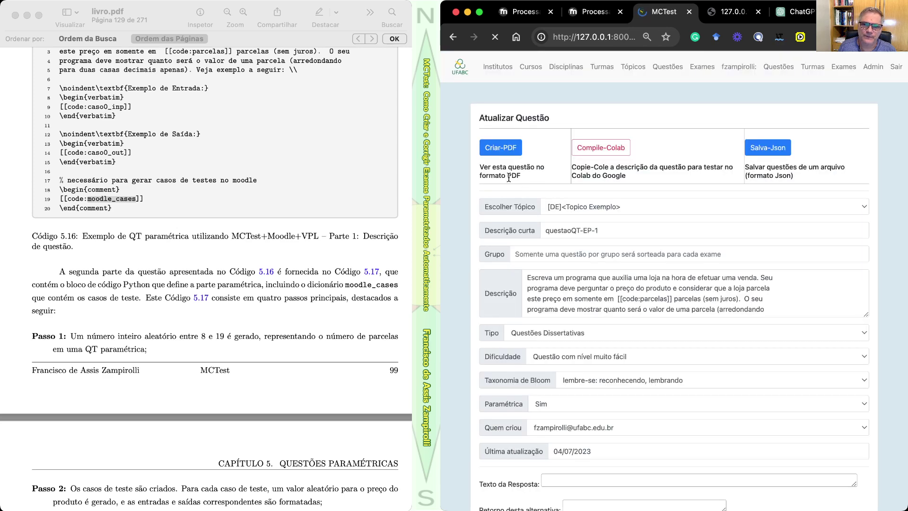
{"action": "left_click", "coordinate": [501, 148]}
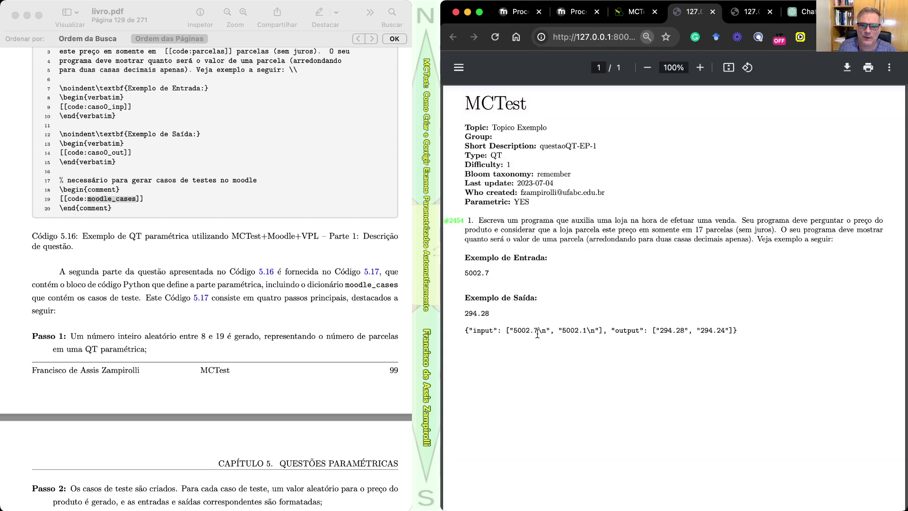
- Highlight the test-case dictionary at the end of the PDF, including its input key, both input values and the output values
{"action": "left_click_drag", "start_coordinate": [461, 331], "coordinate": [764, 330]}
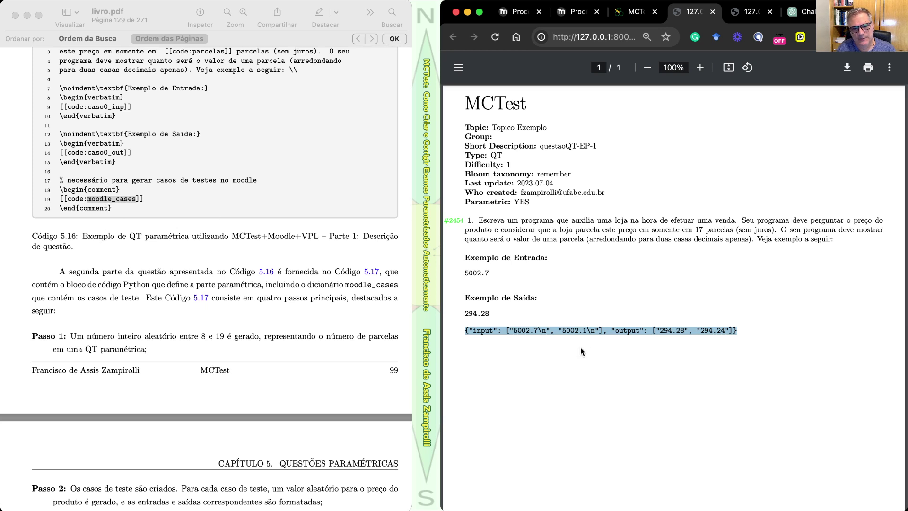
{"action": "left_click", "coordinate": [519, 347]}
{"action": "double_click", "coordinate": [481, 332]}
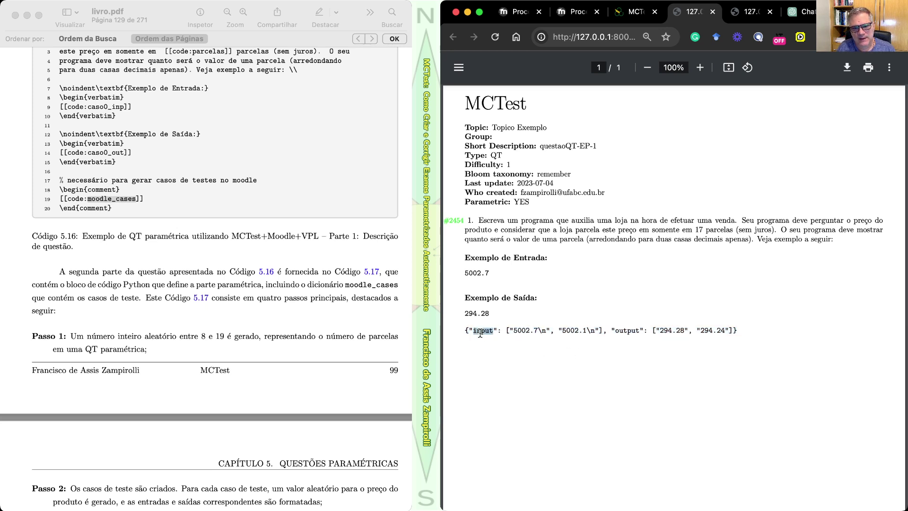
{"action": "left_click_drag", "start_coordinate": [511, 331], "coordinate": [536, 331]}
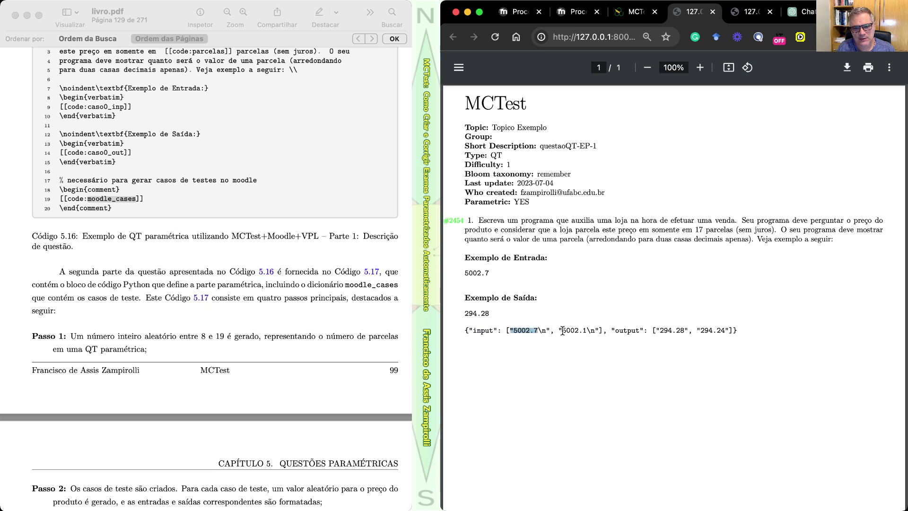
{"action": "left_click", "coordinate": [562, 331]}
{"action": "left_click_drag", "start_coordinate": [562, 331], "coordinate": [586, 331]}
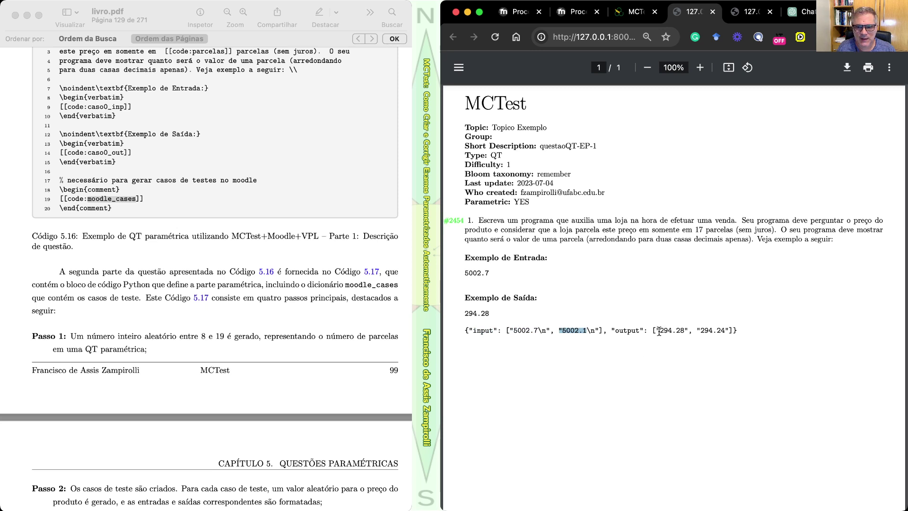
{"action": "left_click_drag", "start_coordinate": [659, 331], "coordinate": [729, 330]}
- Highlight the number of parcelas in the PDF's statement, plus the first input value and the first output value in the dictionary
{"action": "double_click", "coordinate": [698, 229]}
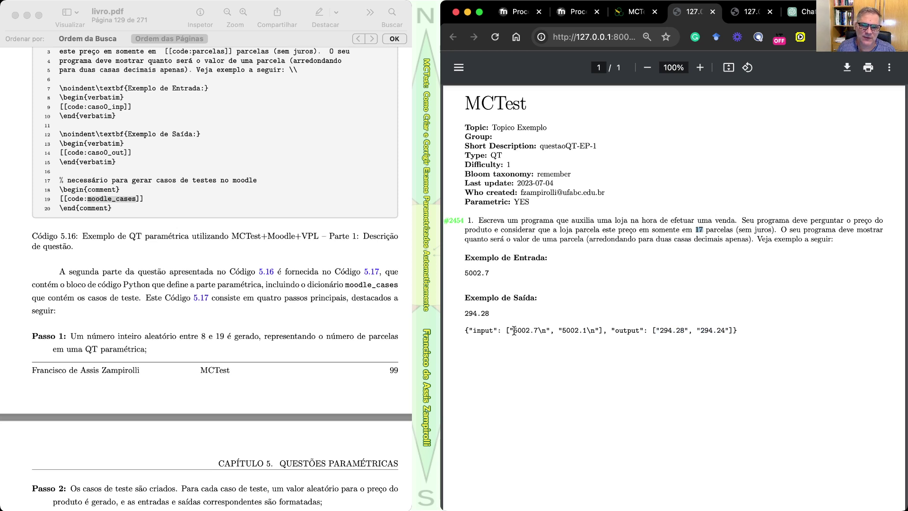
{"action": "left_click_drag", "start_coordinate": [510, 331], "coordinate": [538, 330]}
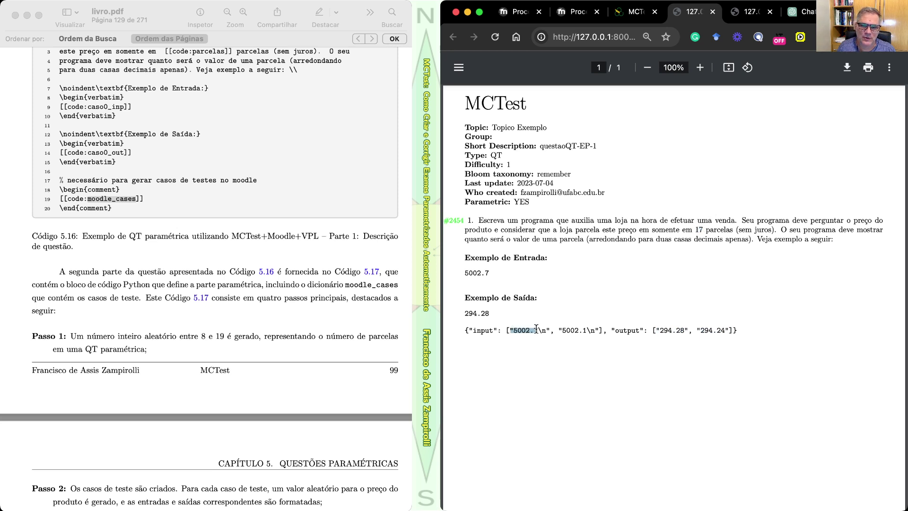
{"action": "left_click", "coordinate": [699, 229]}
{"action": "left_click_drag", "start_coordinate": [658, 330], "coordinate": [686, 330]}
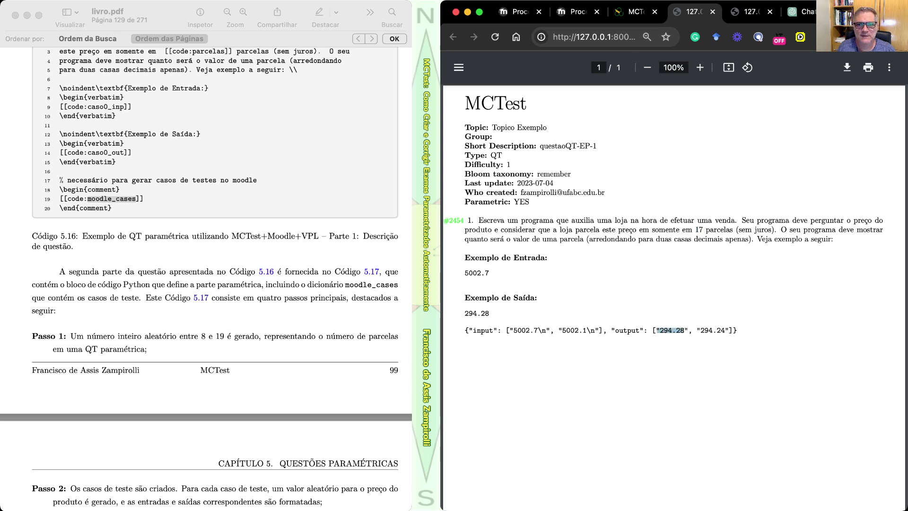
- Change verbatim back to comment in the begin and end tags around [[code:moodle_cases]] in the question's description
{"action": "left_click", "coordinate": [637, 13]}
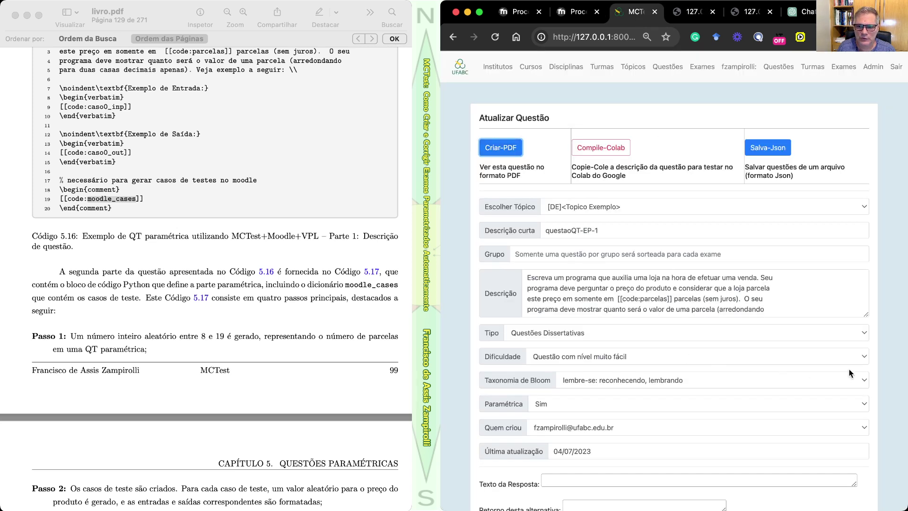
{"action": "left_click_drag", "start_coordinate": [867, 315], "coordinate": [867, 458]}
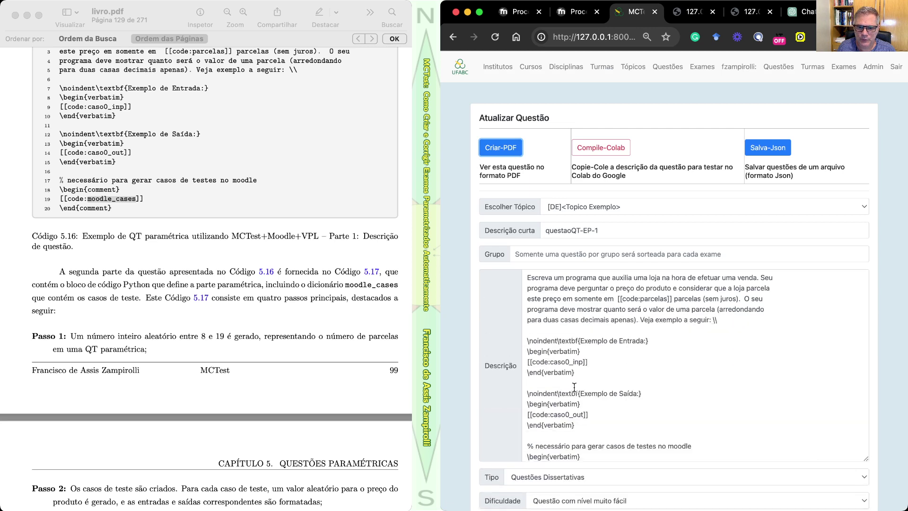
{"action": "scroll", "coordinate": [575, 388], "scroll_direction": "down", "scroll_amount": 3}
{"action": "double_click", "coordinate": [562, 347]}
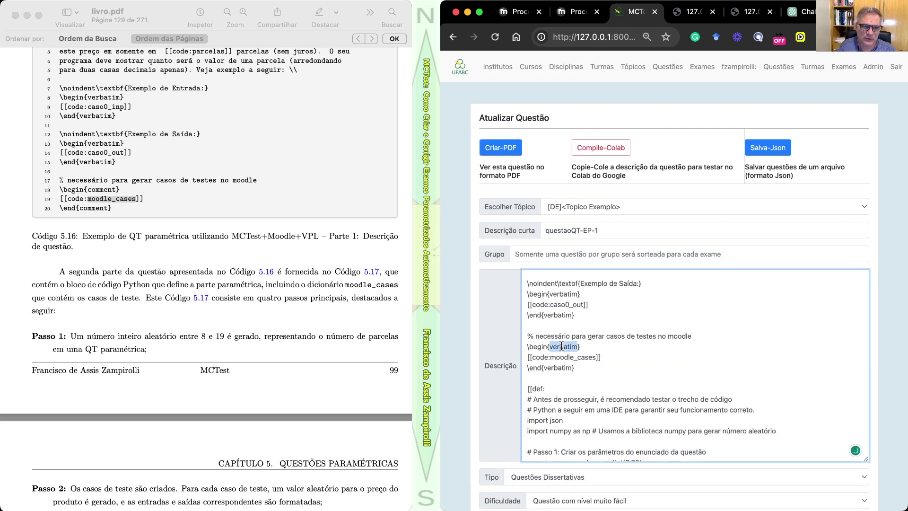
{"action": "type", "text": "commen"}
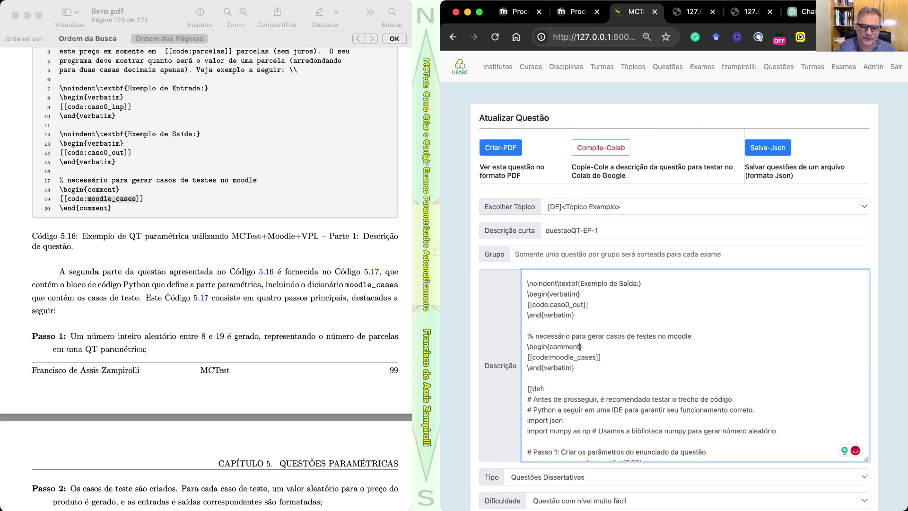
{"action": "double_click", "coordinate": [562, 347]}
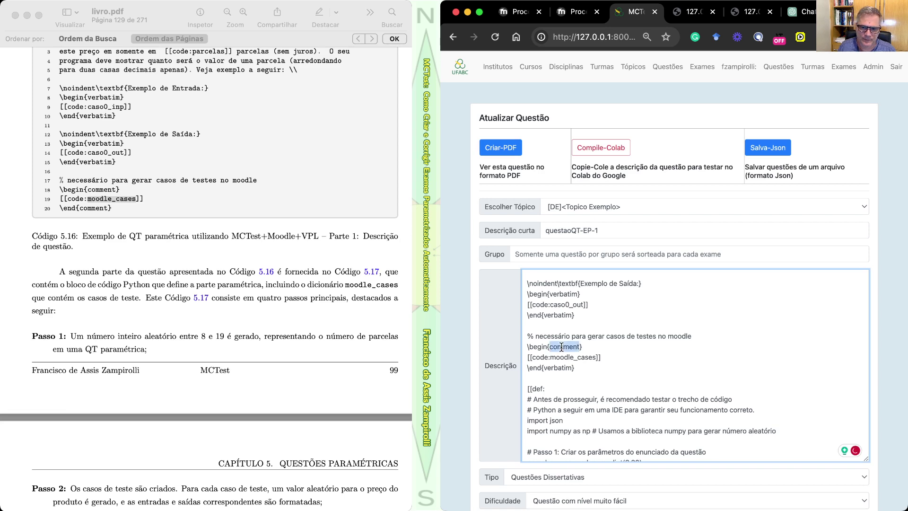
{"action": "left_click", "coordinate": [561, 378]}
{"action": "double_click", "coordinate": [561, 368]}
{"action": "type", "text": "comment"}
- Save the question and close the PDF showing the test cases, returning to the earlier PDF with Integration: Moodle+VPL
{"action": "scroll", "coordinate": [854, 442], "scroll_direction": "down", "scroll_amount": 15}
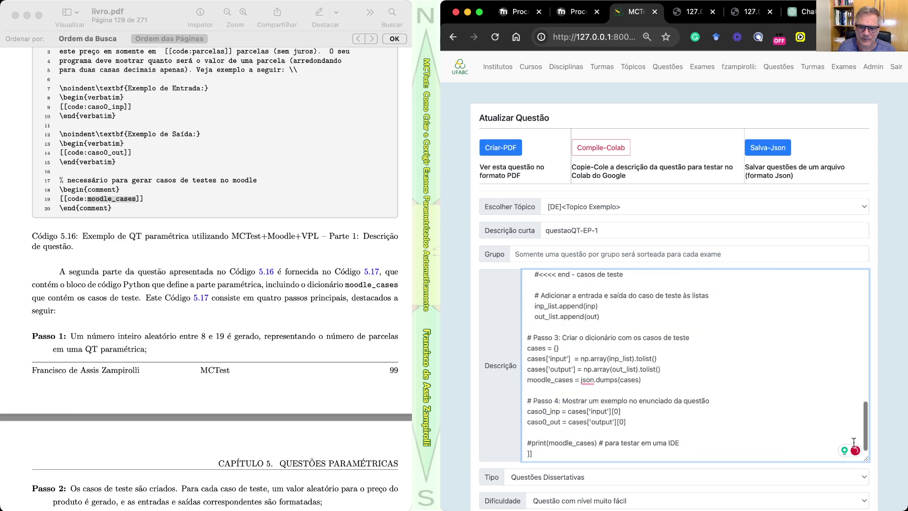
{"action": "scroll", "coordinate": [830, 470], "scroll_direction": "down", "scroll_amount": 10}
{"action": "left_click", "coordinate": [860, 238]}
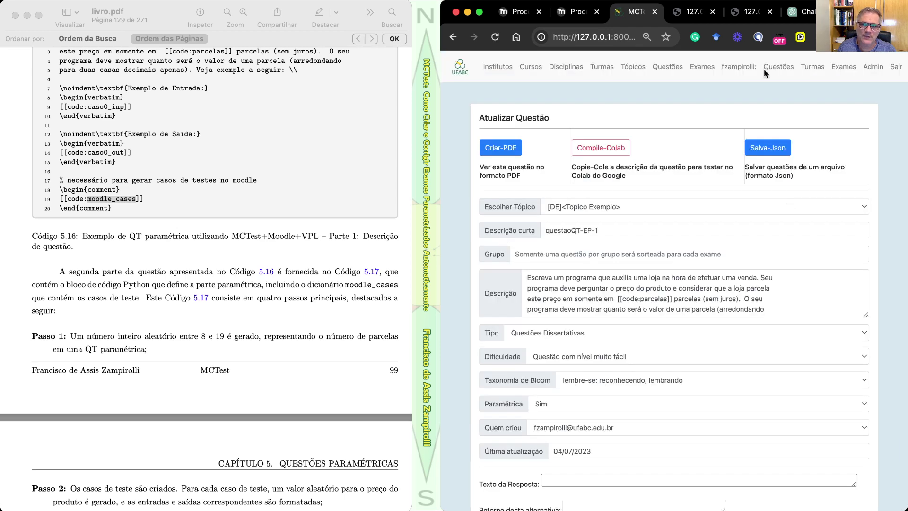
{"action": "left_click", "coordinate": [712, 12]}
{"action": "left_click", "coordinate": [687, 16]}
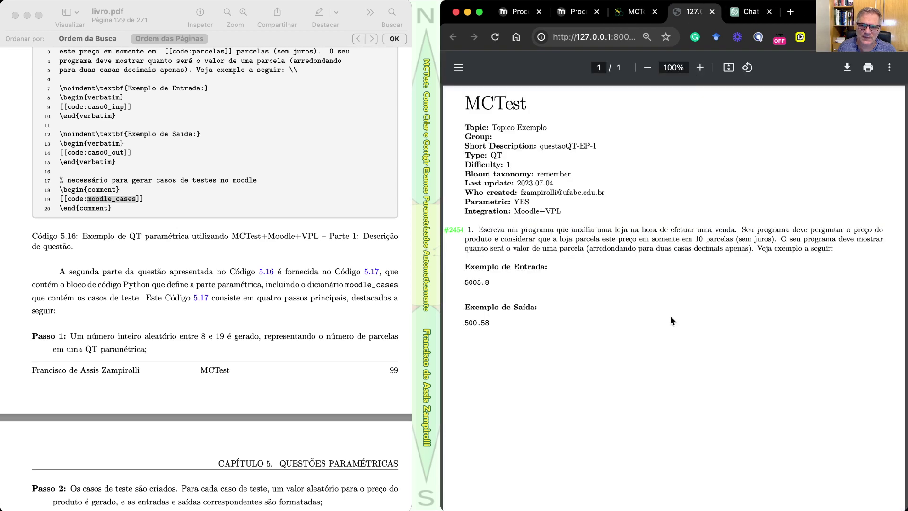
- Show Código 5.17 in the book and highlight its line parcelas = np.random.randint(8,20) and the corresponding number in the question's PDF
{"action": "left_click", "coordinate": [281, 280]}
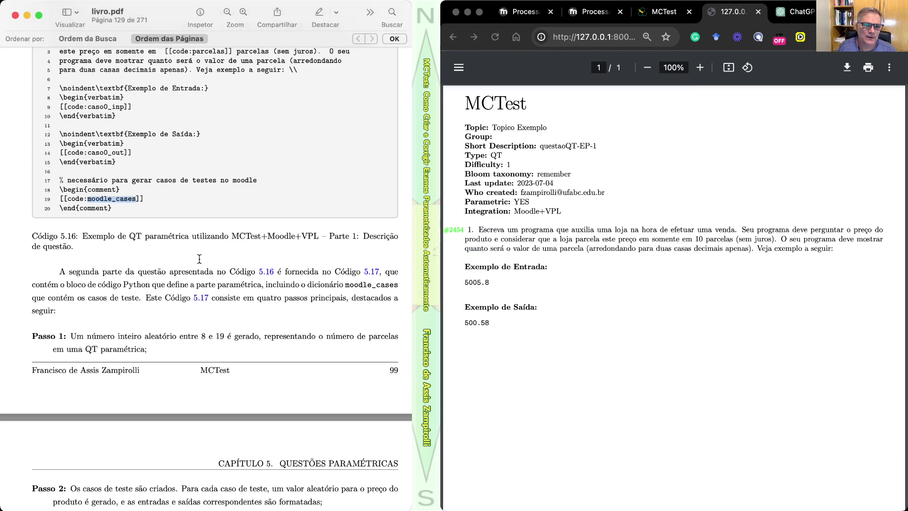
{"action": "scroll", "coordinate": [199, 259], "scroll_direction": "down", "scroll_amount": 15}
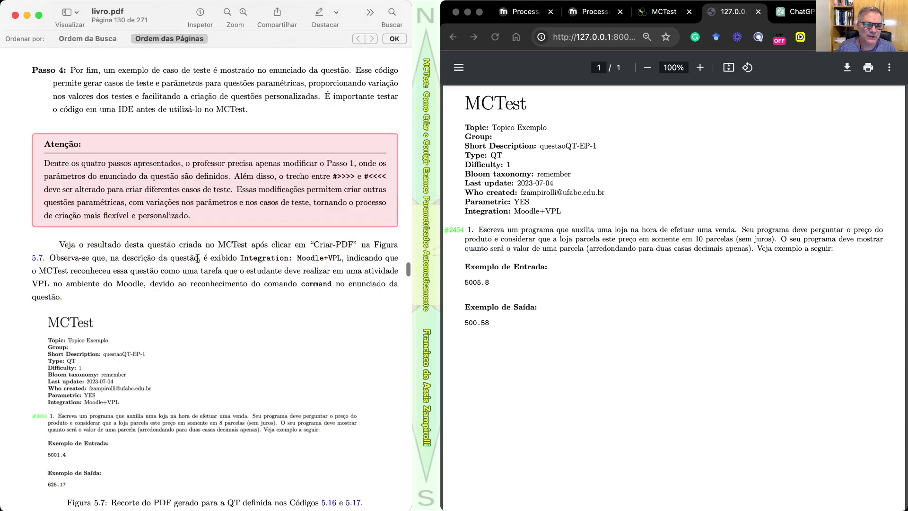
{"action": "scroll", "coordinate": [198, 259], "scroll_direction": "down", "scroll_amount": 15}
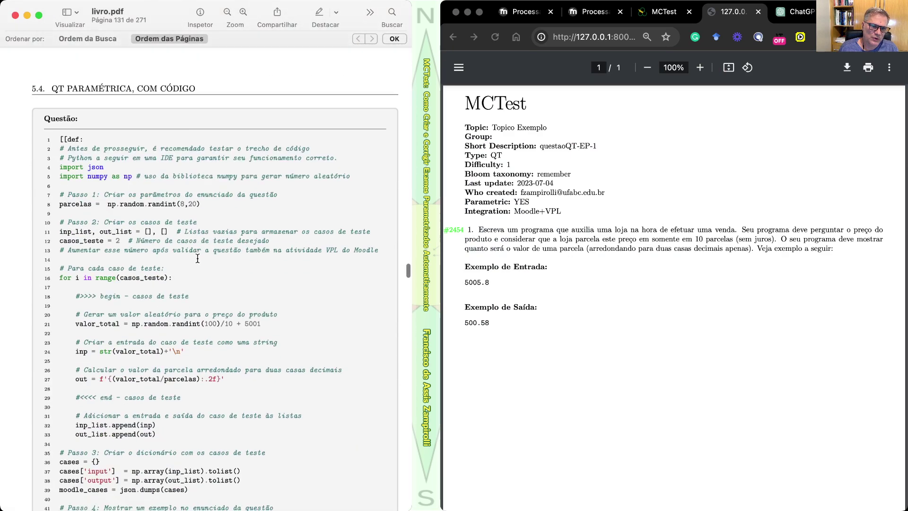
{"action": "scroll", "coordinate": [197, 259], "scroll_direction": "down", "scroll_amount": 3}
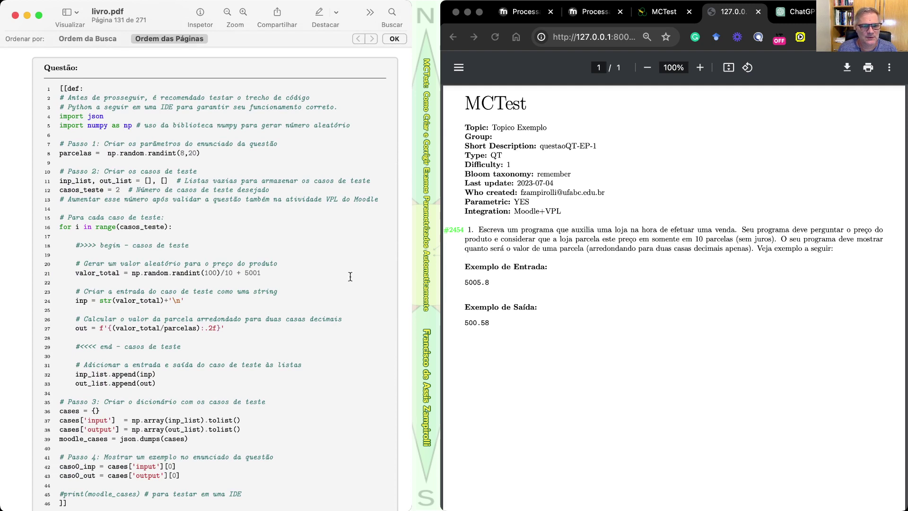
{"action": "scroll", "coordinate": [271, 211], "scroll_direction": "down", "scroll_amount": 2}
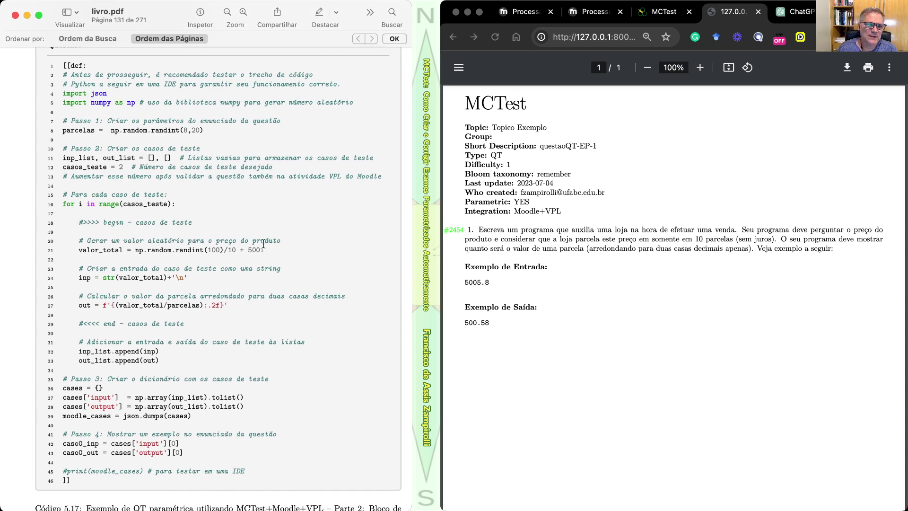
{"action": "triple_click", "coordinate": [228, 134]}
{"action": "left_click", "coordinate": [55, 130]}
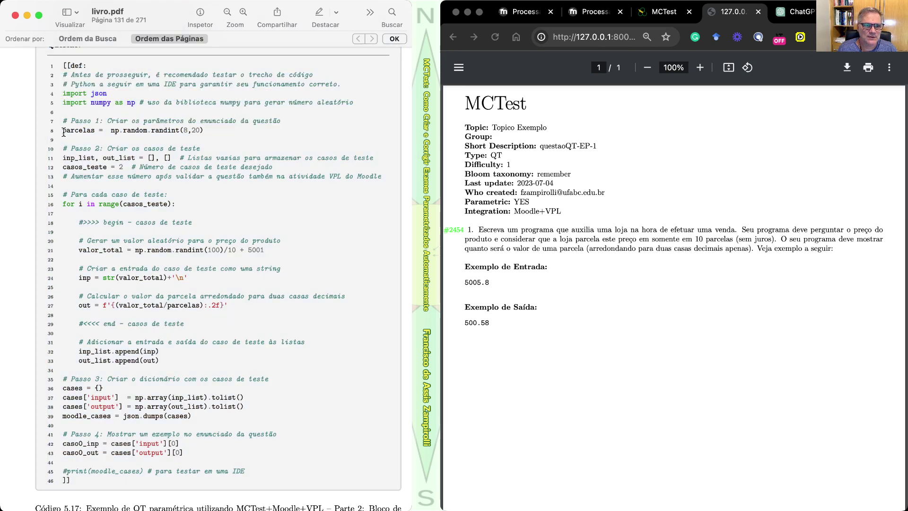
{"action": "left_click_drag", "start_coordinate": [63, 133], "coordinate": [203, 134]}
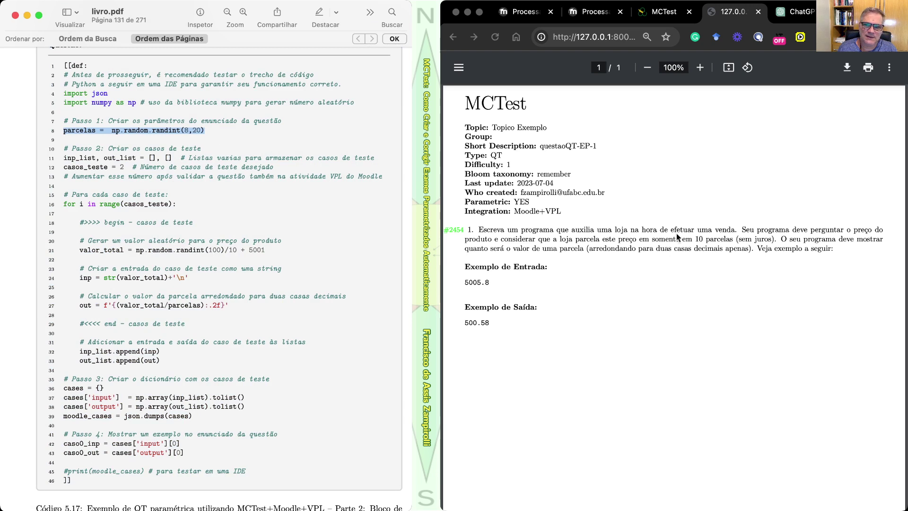
{"action": "left_click", "coordinate": [661, 241]}
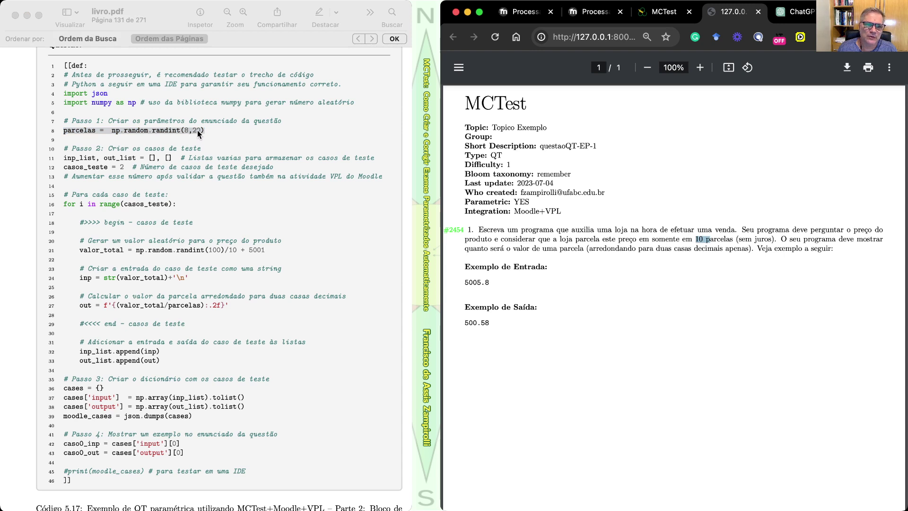
- In Código 5.17's Passo 2, highlight the list variables inp_list and out_list in turn
{"action": "scroll", "coordinate": [198, 130], "scroll_direction": "down", "scroll_amount": 2}
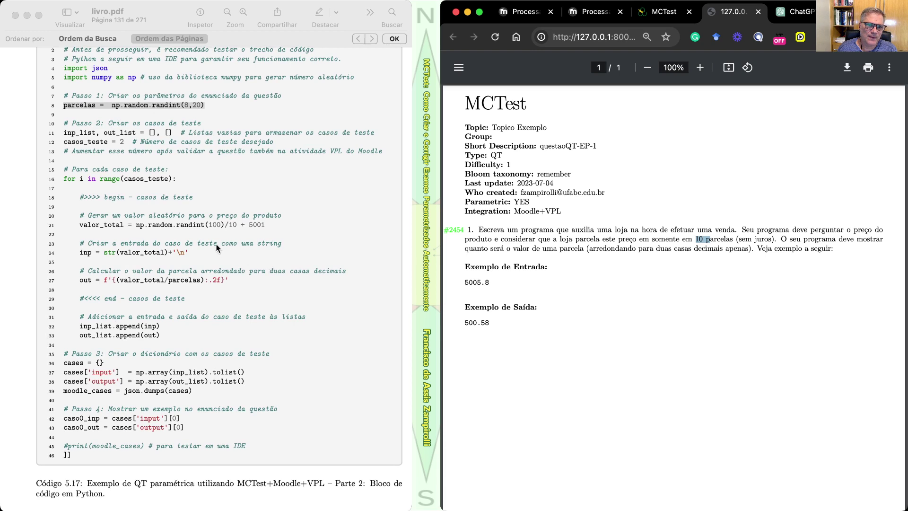
{"action": "scroll", "coordinate": [109, 222], "scroll_direction": "down", "scroll_amount": 1}
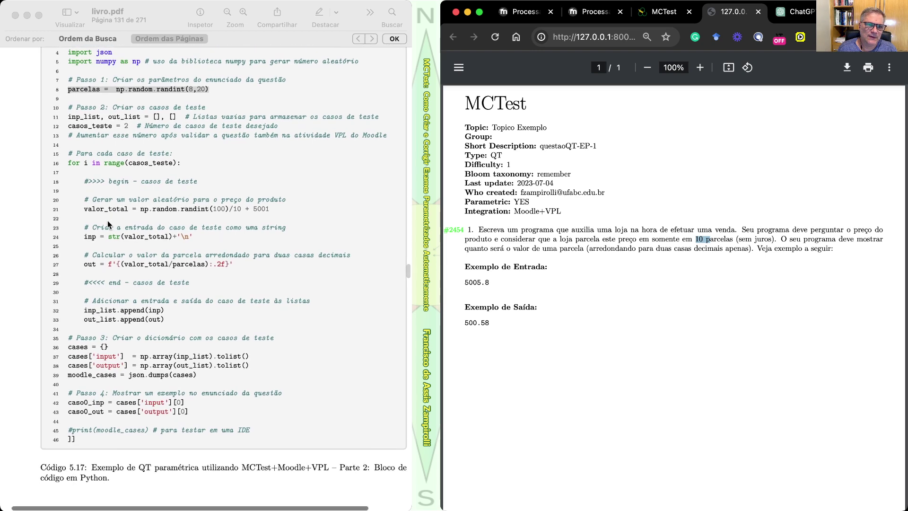
{"action": "left_click", "coordinate": [130, 119]}
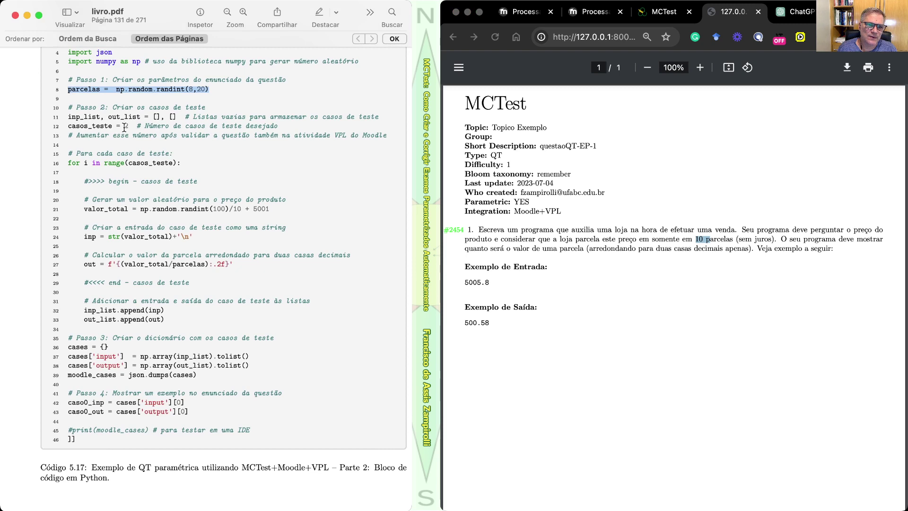
{"action": "double_click", "coordinate": [70, 118]}
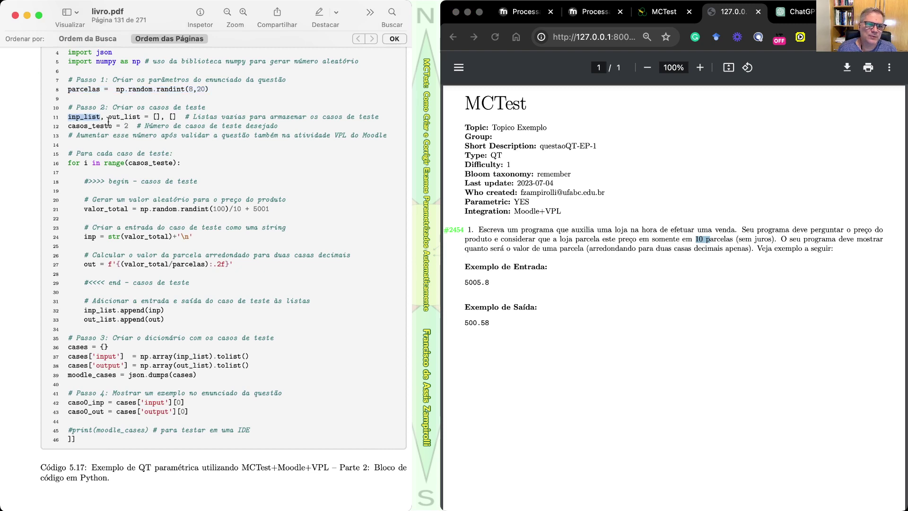
{"action": "double_click", "coordinate": [124, 117]}
- Highlight valor_total in its random-value line, plus the inp variable in the line that creates the test case's input string
{"action": "scroll", "coordinate": [126, 156], "scroll_direction": "down", "scroll_amount": 1}
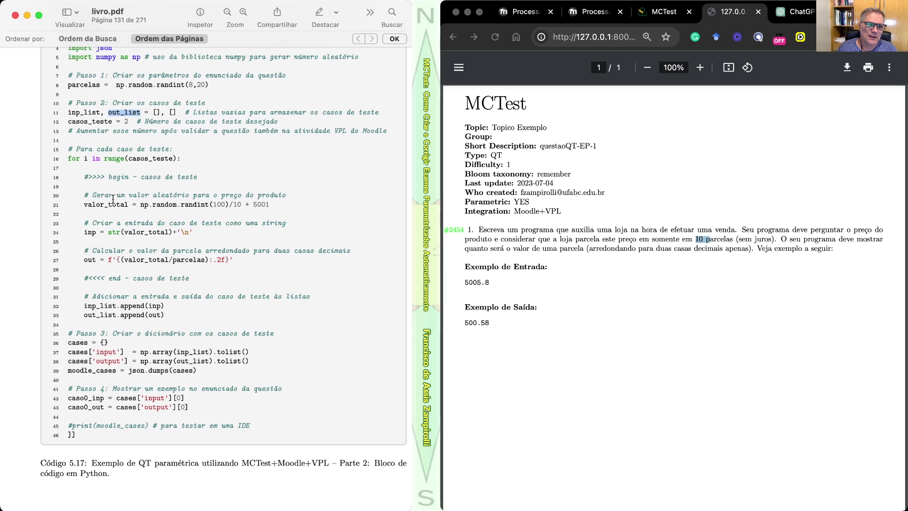
{"action": "scroll", "coordinate": [114, 194], "scroll_direction": "down", "scroll_amount": 4}
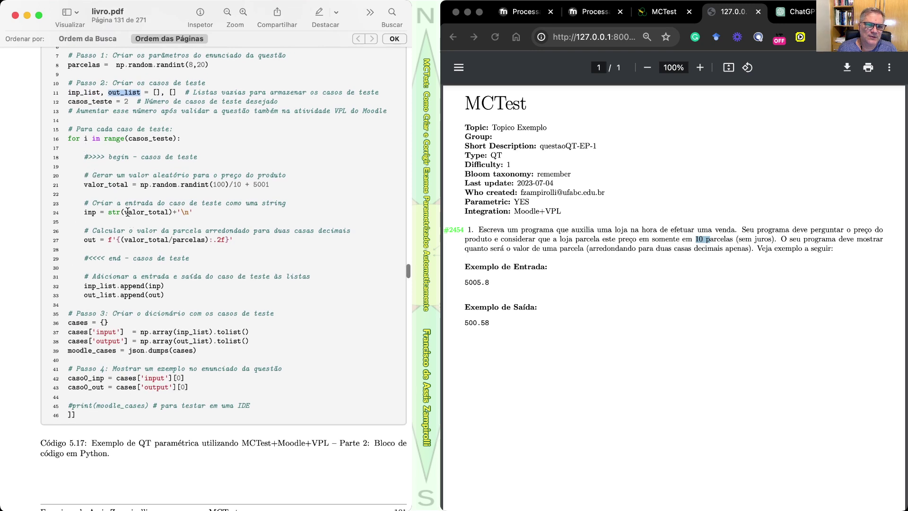
{"action": "double_click", "coordinate": [102, 184]}
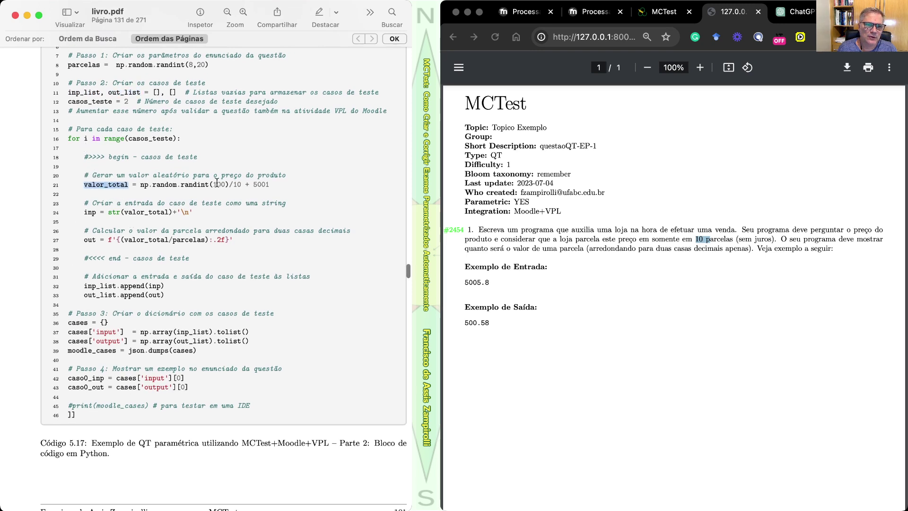
{"action": "triple_click", "coordinate": [210, 188]}
{"action": "left_click", "coordinate": [210, 188]}
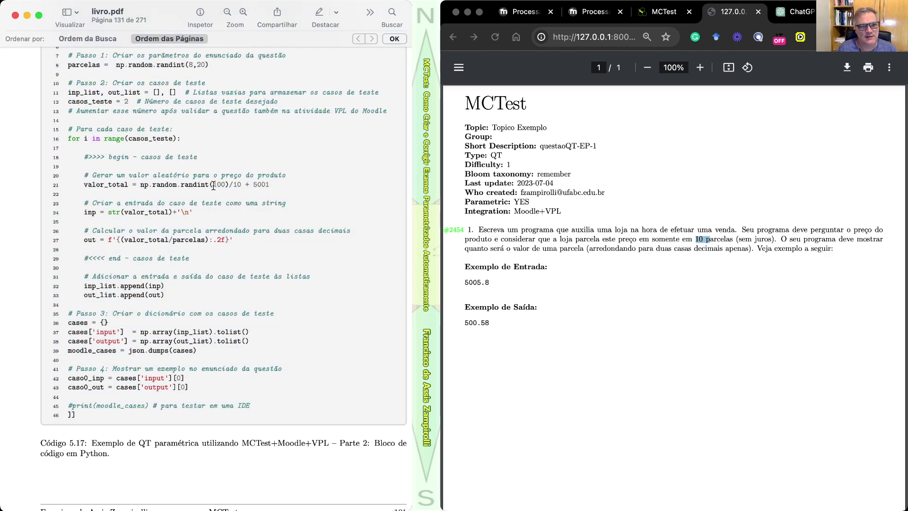
{"action": "scroll", "coordinate": [245, 185], "scroll_direction": "left", "scroll_amount": 1}
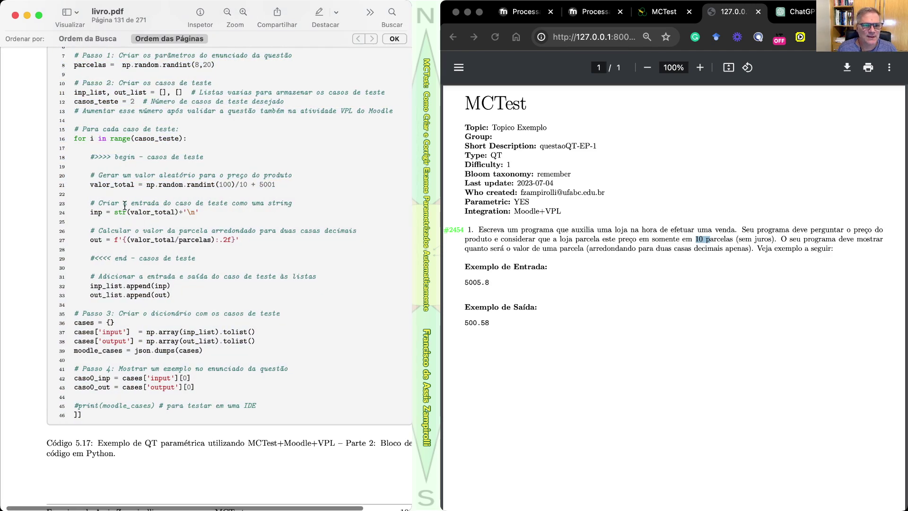
{"action": "double_click", "coordinate": [119, 184]}
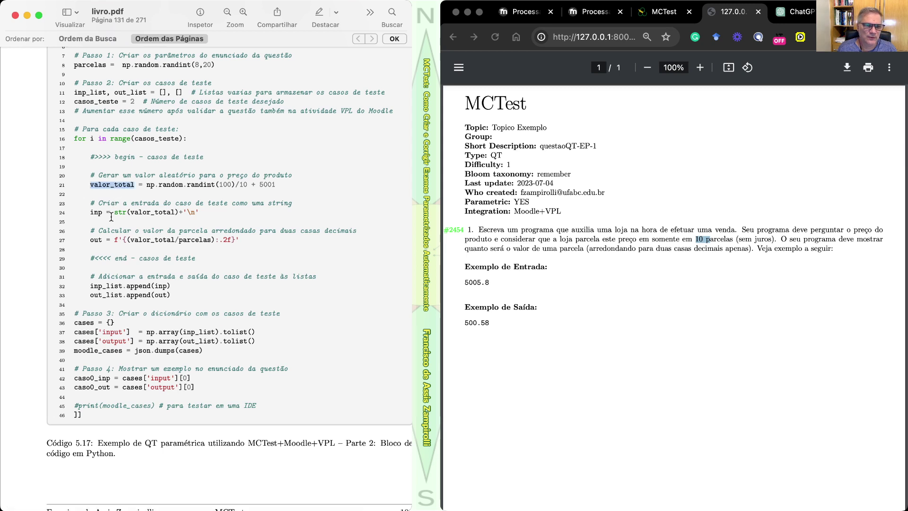
{"action": "left_click_drag", "start_coordinate": [93, 213], "coordinate": [100, 213]}
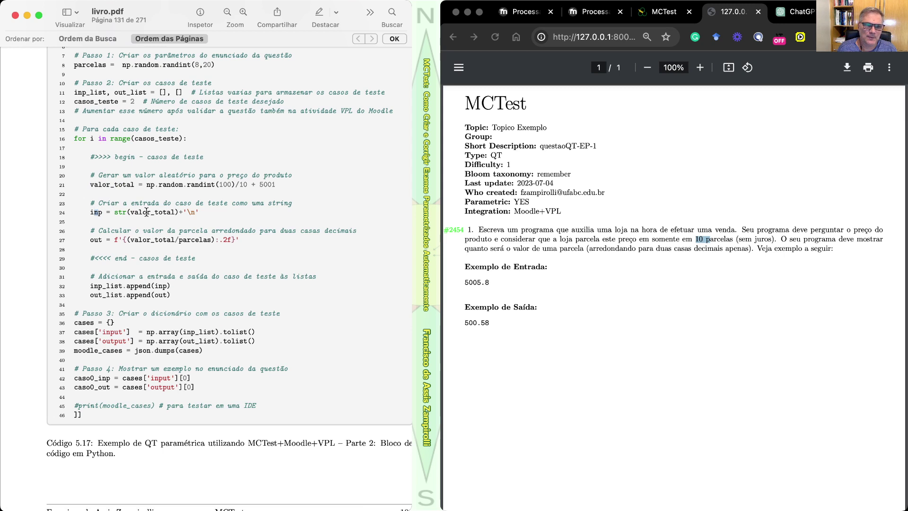
- Highlight valor_total and parcelas in the out formula, plus the parcelas variable where Passo 1 defines it
{"action": "double_click", "coordinate": [139, 239]}
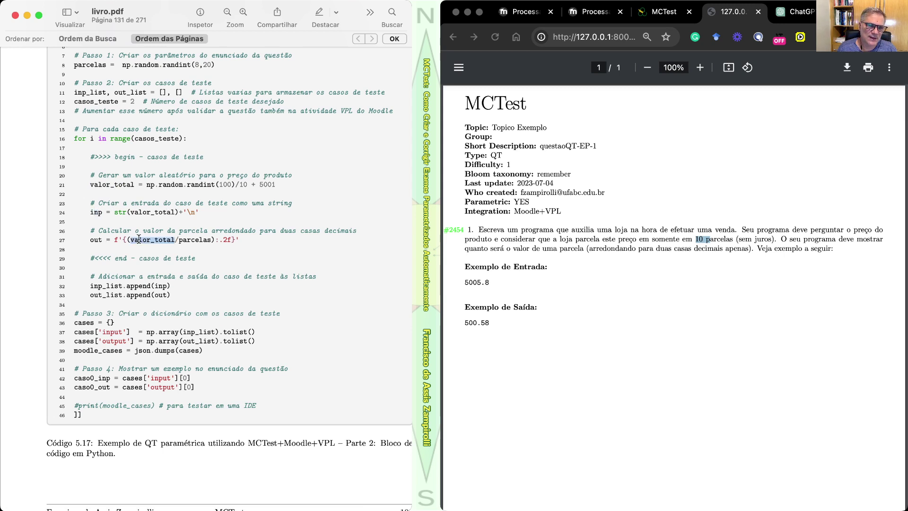
{"action": "double_click", "coordinate": [112, 185]}
{"action": "triple_click", "coordinate": [192, 236]}
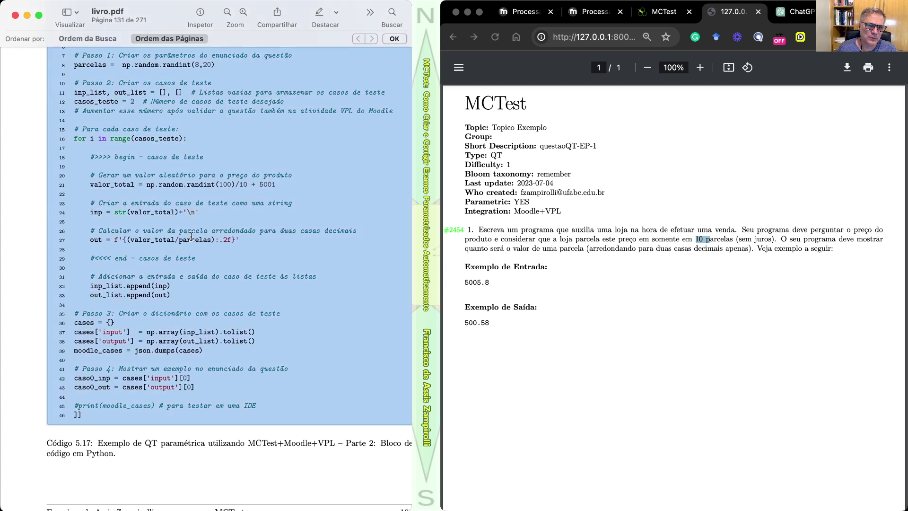
{"action": "double_click", "coordinate": [191, 238]}
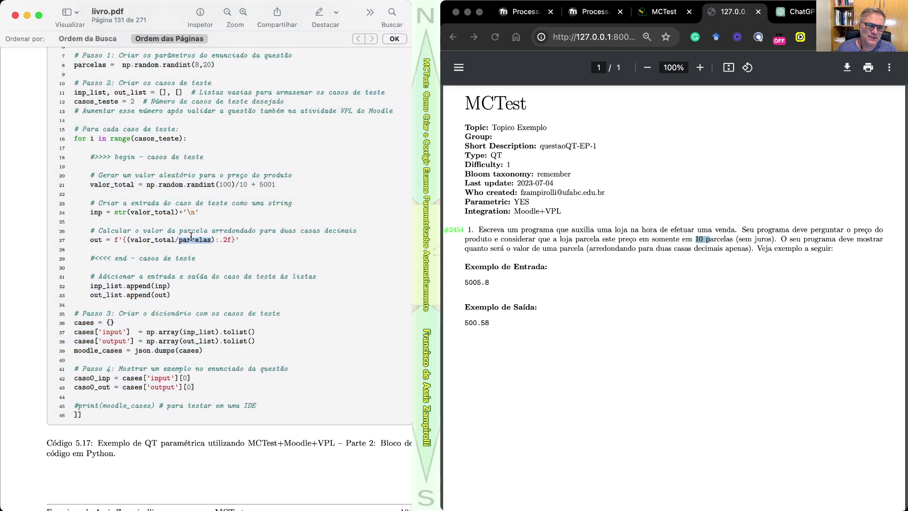
{"action": "double_click", "coordinate": [87, 65]}
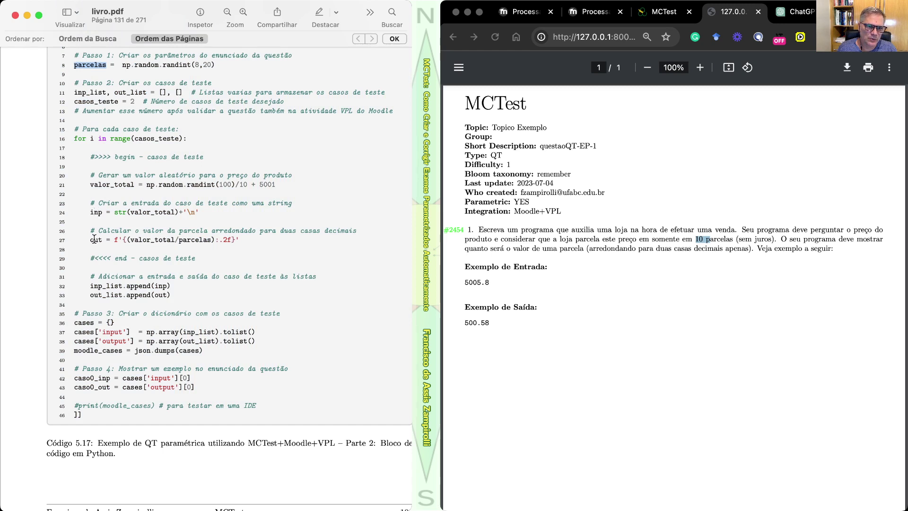
- Highlight out_list in its append line and the four Passo 3 code lines that build cases and moodle_cases
{"action": "left_click_drag", "start_coordinate": [122, 288], "coordinate": [91, 298]}
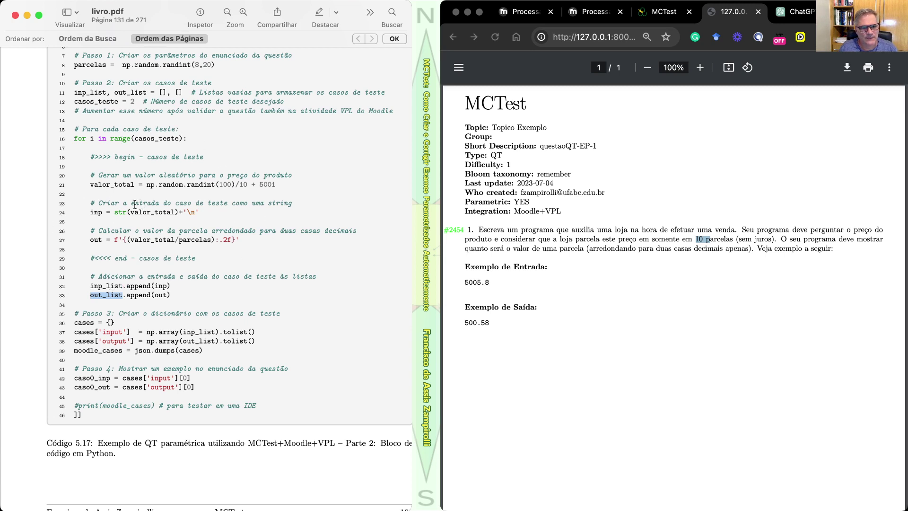
{"action": "scroll", "coordinate": [164, 200], "scroll_direction": "down", "scroll_amount": 3}
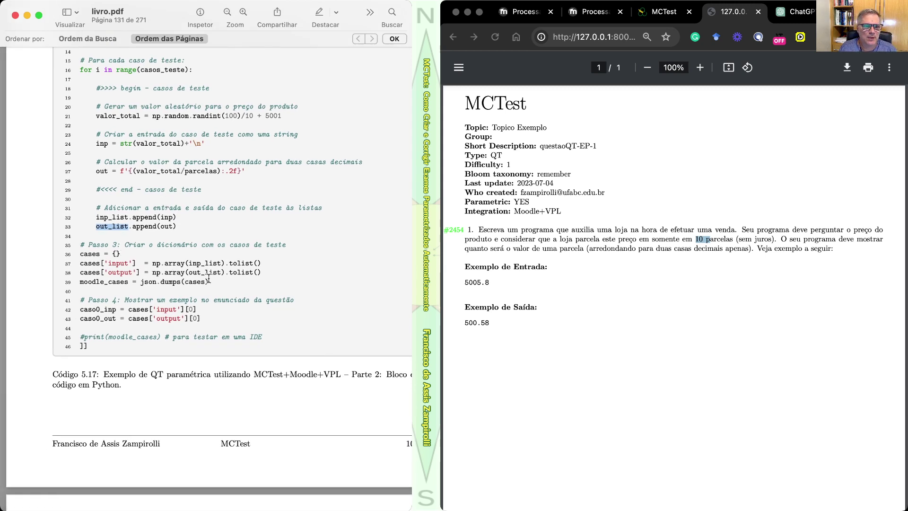
{"action": "left_click_drag", "start_coordinate": [222, 283], "coordinate": [79, 257]}
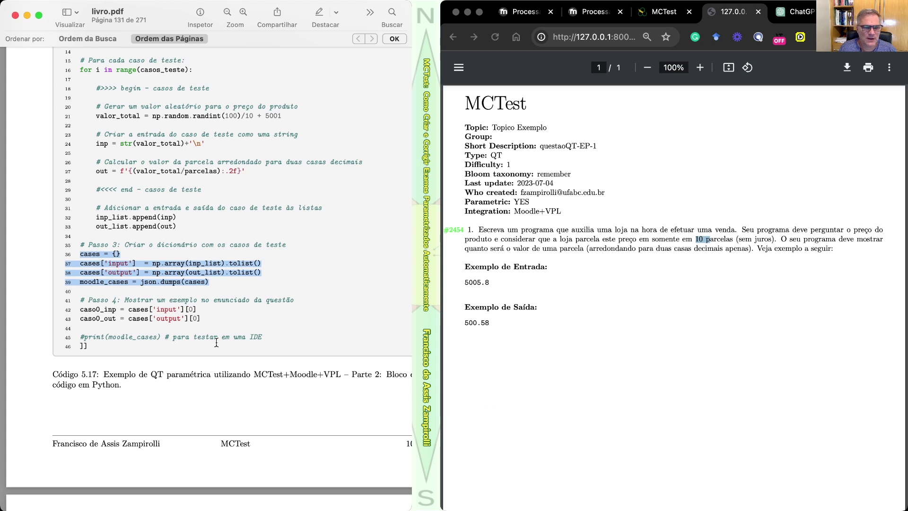
- Highlight the Passo 4 lines defining caso0_inp and caso0_out, plus the example input value in the question's PDF
{"action": "scroll", "coordinate": [198, 268], "scroll_direction": "down", "scroll_amount": 2}
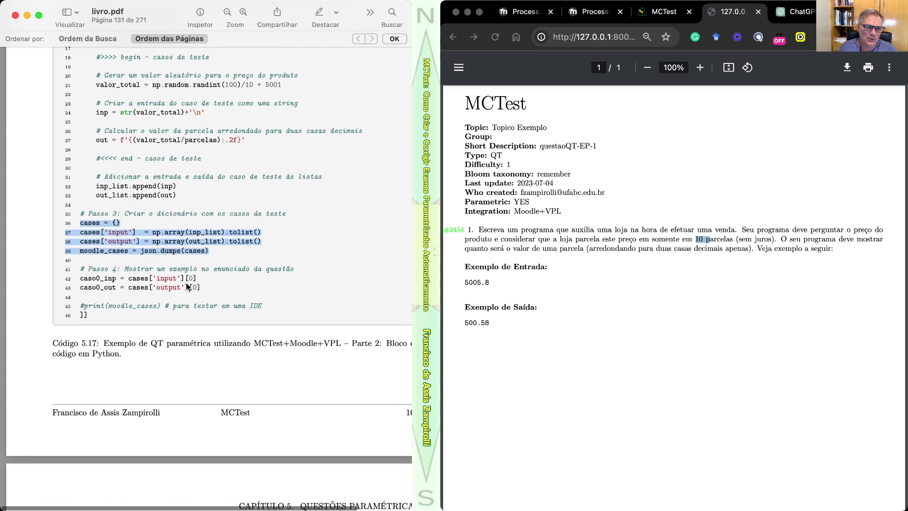
{"action": "left_click", "coordinate": [155, 286]}
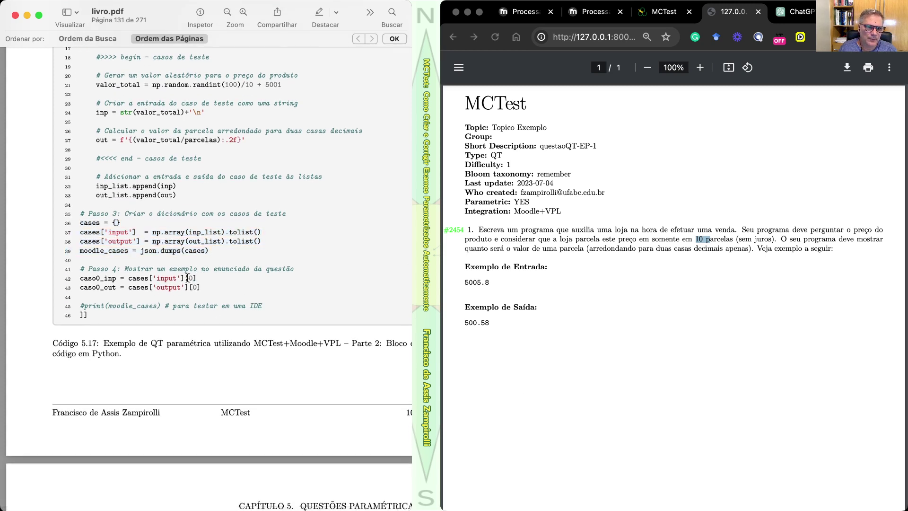
{"action": "left_click_drag", "start_coordinate": [209, 288], "coordinate": [80, 278]}
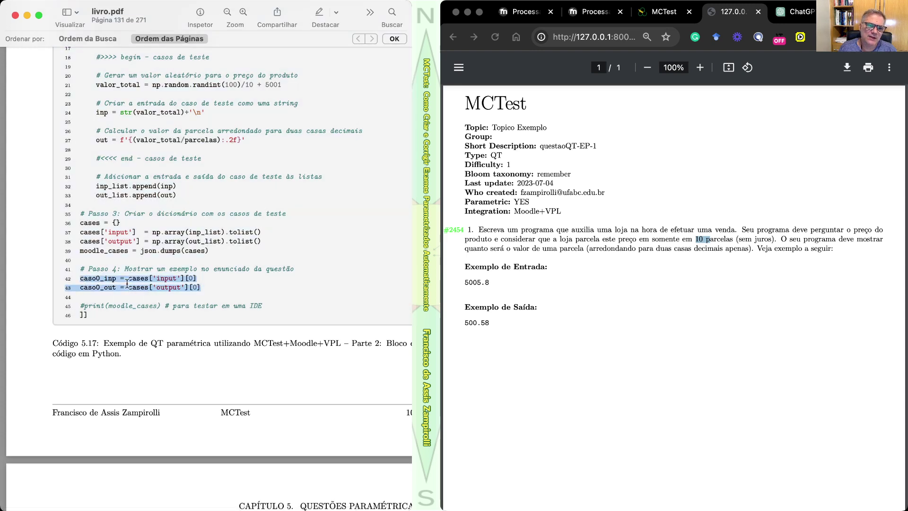
{"action": "left_click_drag", "start_coordinate": [482, 283], "coordinate": [454, 282]}
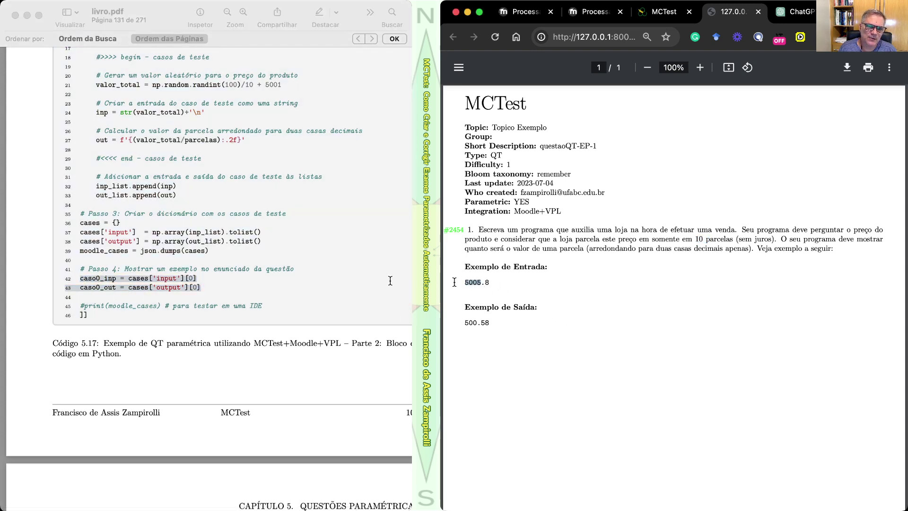
{"action": "left_click", "coordinate": [498, 324]}
{"action": "left_click", "coordinate": [203, 286]}
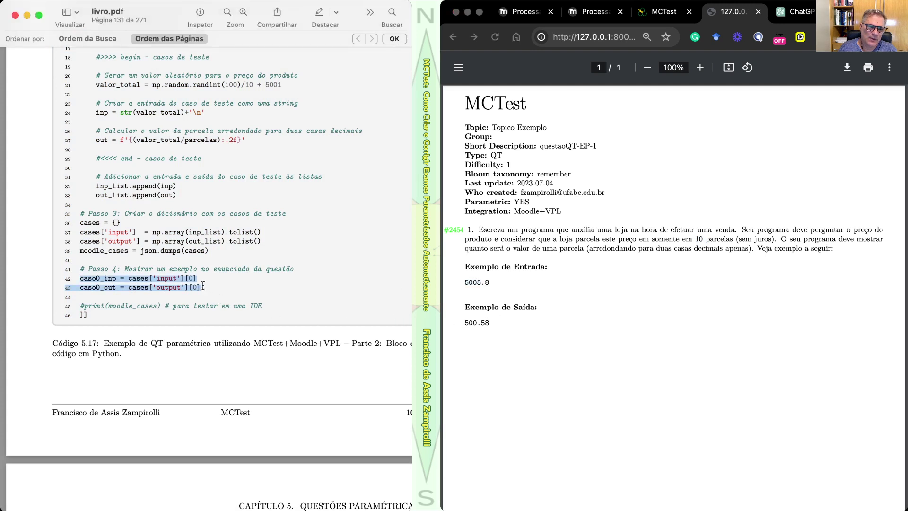
{"action": "left_click", "coordinate": [193, 279]}
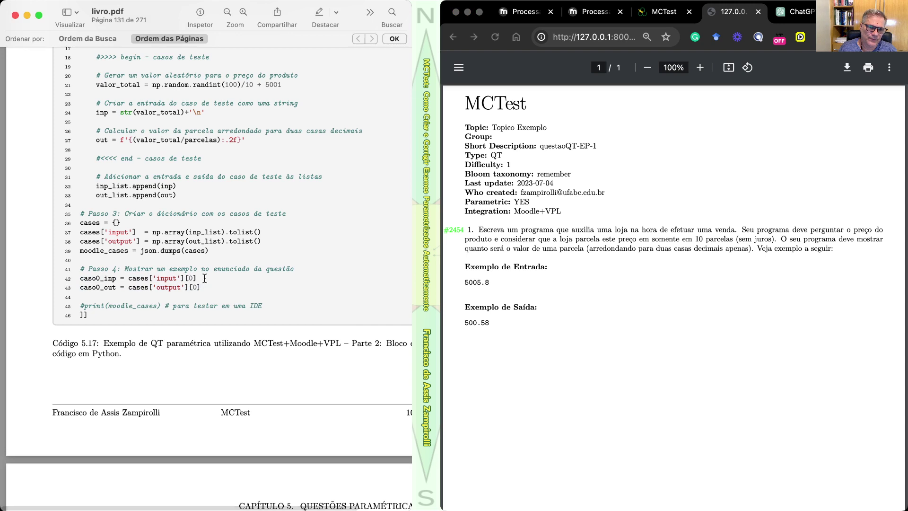
- Highlight caso0_inp in Passo 4 of Código 5.17, plus the caso0_inp and caso0_out references in Código 5.16's question statement
{"action": "scroll", "coordinate": [183, 279], "scroll_direction": "up", "scroll_amount": 1}
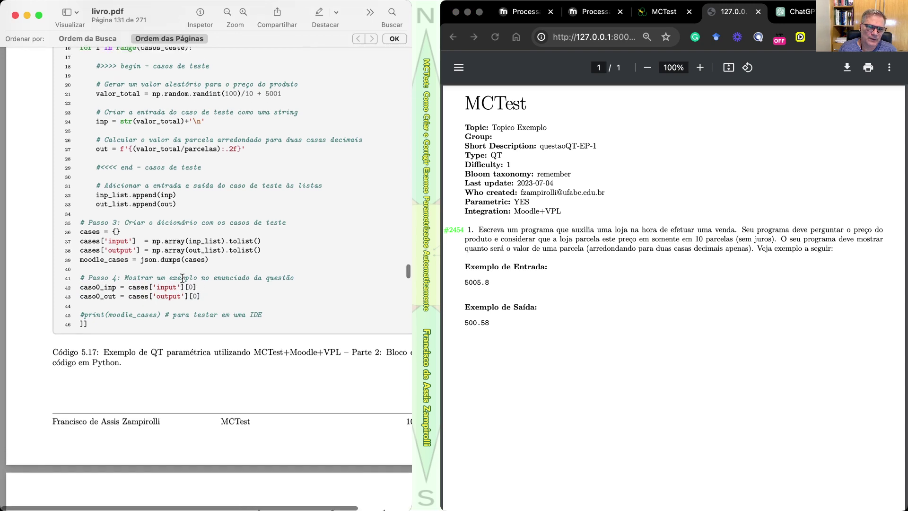
{"action": "double_click", "coordinate": [96, 288]}
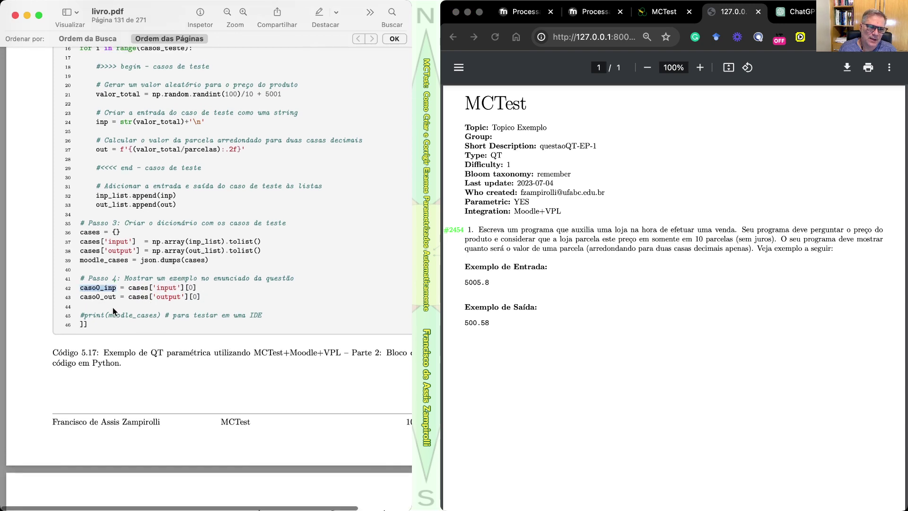
{"action": "scroll", "coordinate": [166, 280], "scroll_direction": "up", "scroll_amount": 10}
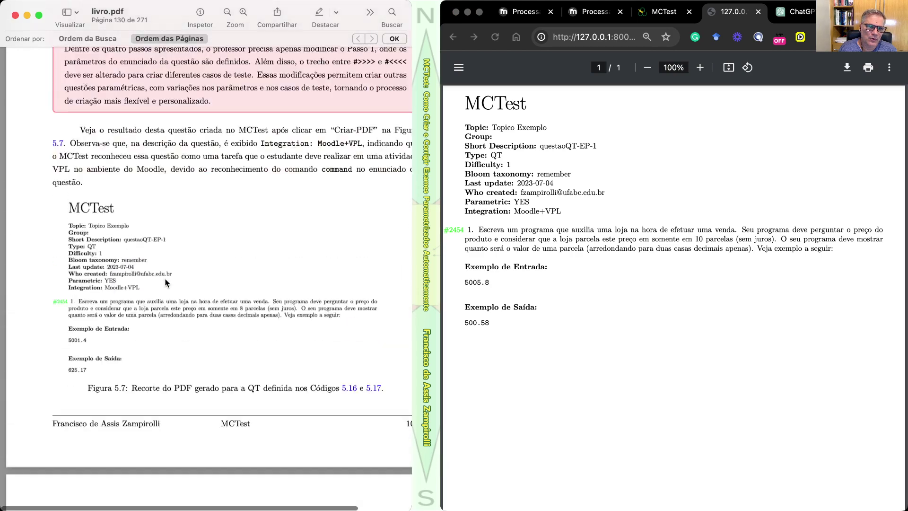
{"action": "scroll", "coordinate": [166, 283], "scroll_direction": "up", "scroll_amount": 10}
{"action": "scroll", "coordinate": [165, 283], "scroll_direction": "up", "scroll_amount": 1}
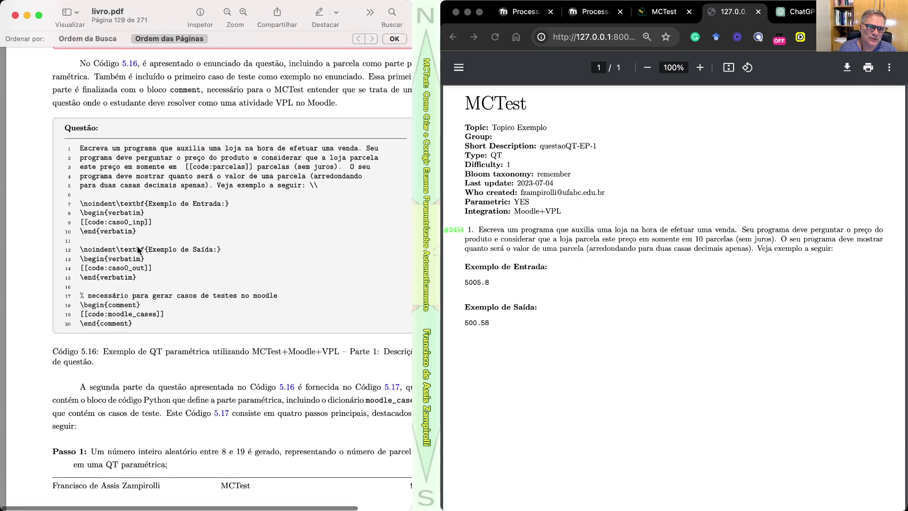
{"action": "double_click", "coordinate": [128, 224]}
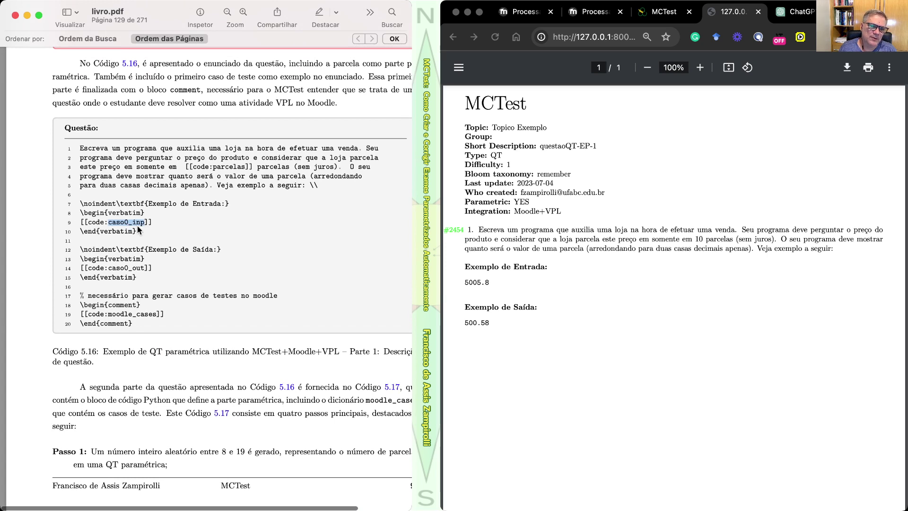
{"action": "double_click", "coordinate": [129, 268]}
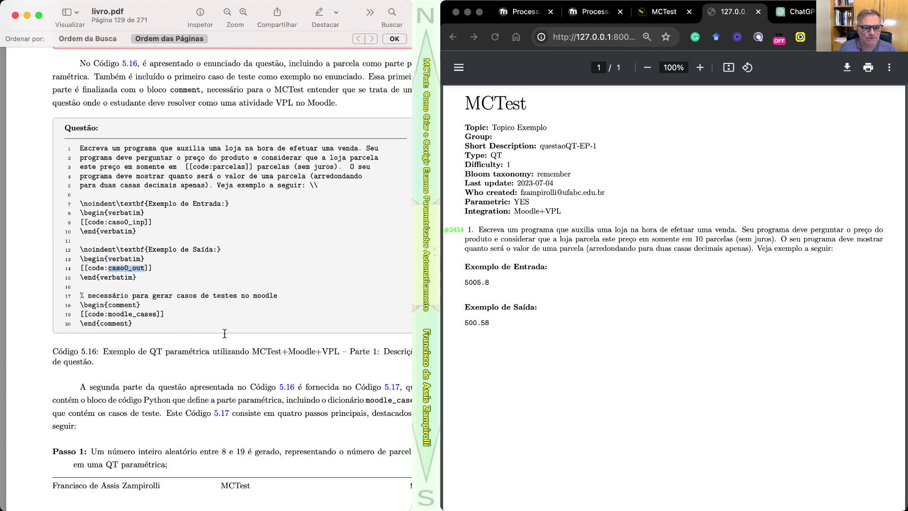
- Return to Código 5.17 in the book and highlight the line parcelas = np.random.randint(8,20) in Passo 1
{"action": "scroll", "coordinate": [181, 324], "scroll_direction": "down", "scroll_amount": 15}
{"action": "scroll", "coordinate": [225, 333], "scroll_direction": "down", "scroll_amount": 10}
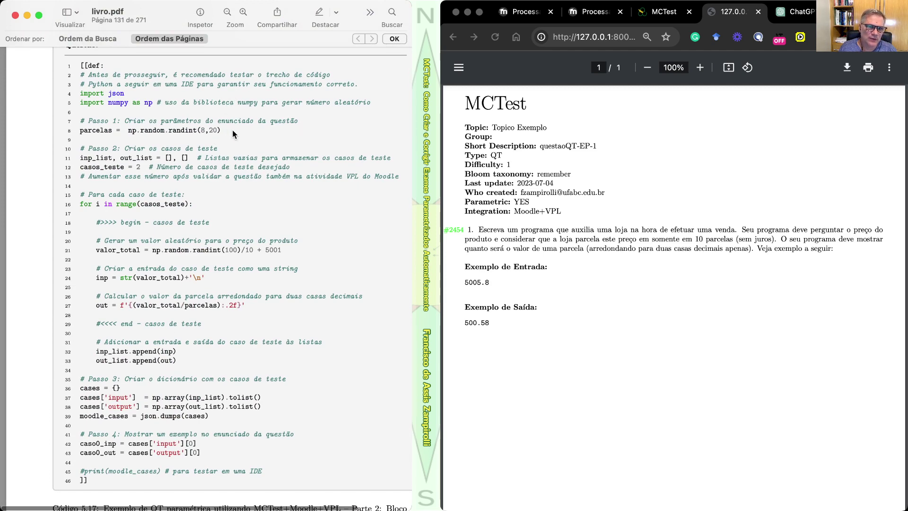
{"action": "left_click_drag", "start_coordinate": [232, 130], "coordinate": [141, 130]}
{"action": "left_click_drag", "start_coordinate": [79, 133], "coordinate": [221, 132]}
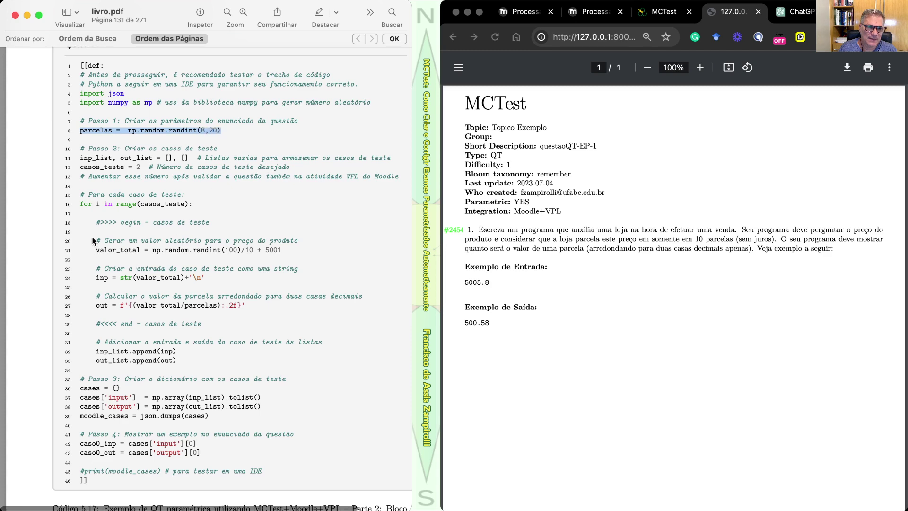
- Highlight the test-case code between the begin and end comments, from the random price comment through the out formula
{"action": "left_click_drag", "start_coordinate": [94, 241], "coordinate": [175, 341]}
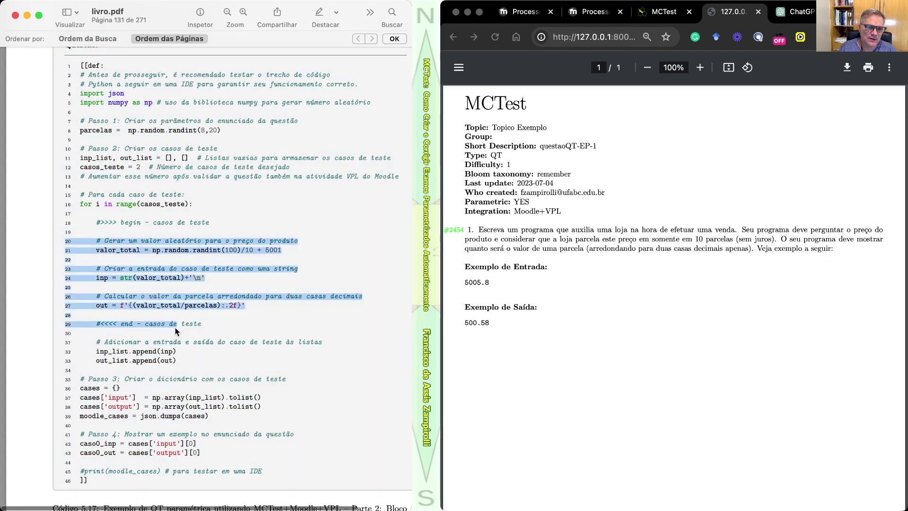
{"action": "triple_click", "coordinate": [175, 328]}
{"action": "left_click_drag", "start_coordinate": [249, 310], "coordinate": [238, 305]}
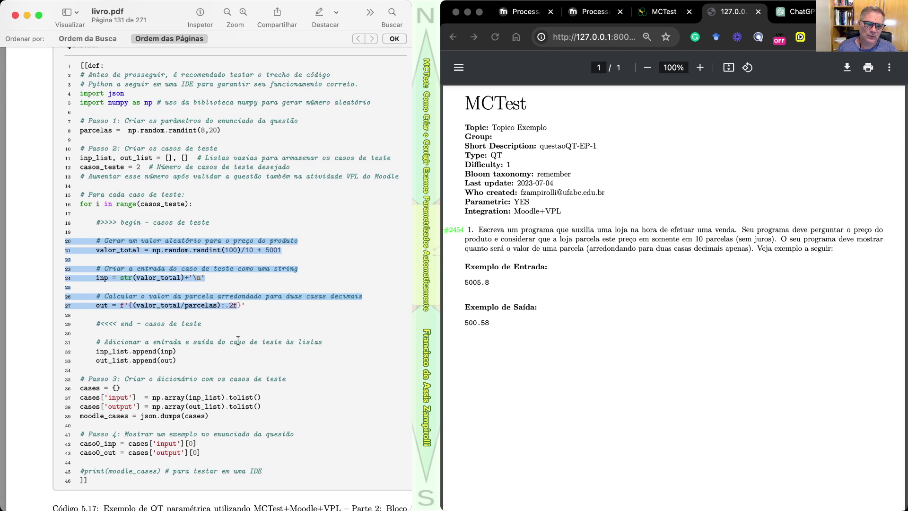
{"action": "scroll", "coordinate": [235, 335], "scroll_direction": "down", "scroll_amount": 5}
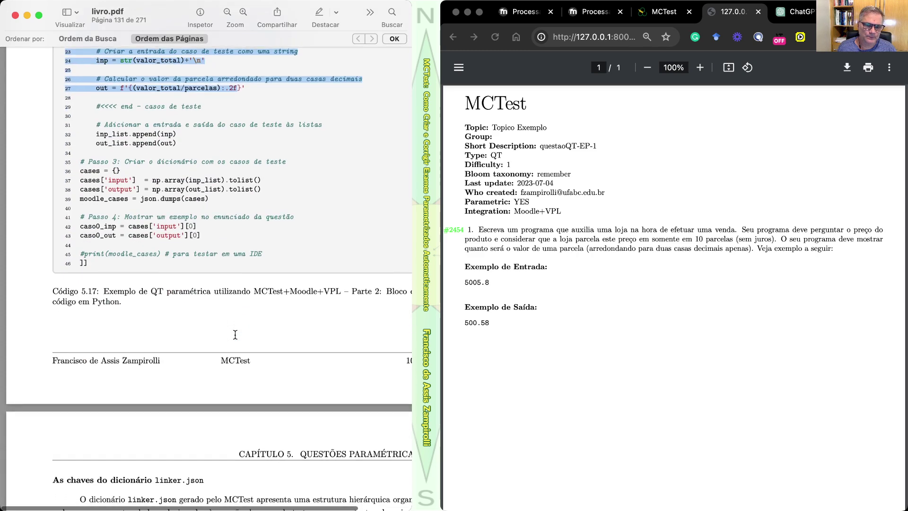
- Find the book's section on the linker.json dictionary keys and look through the open Moodle, question PDF and MCTest pages
{"action": "scroll", "coordinate": [252, 286], "scroll_direction": "down", "scroll_amount": 9}
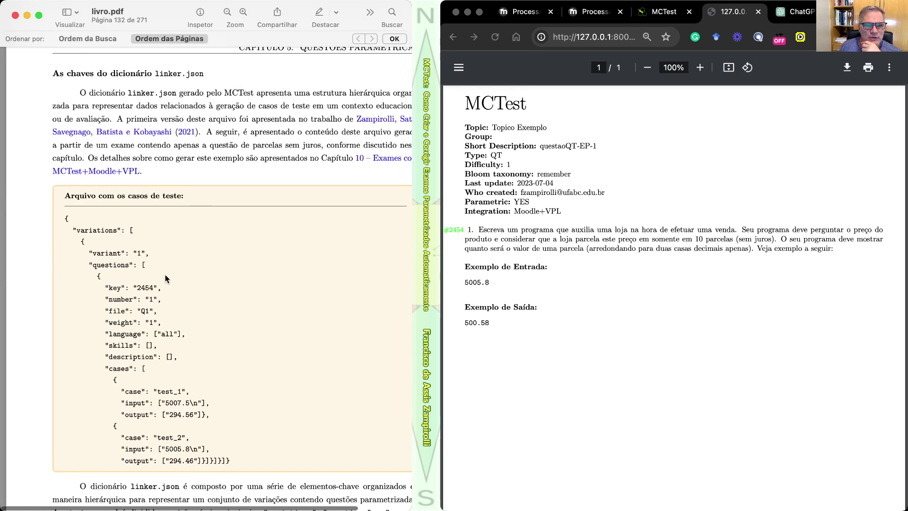
{"action": "left_click", "coordinate": [627, 248]}
{"action": "left_click", "coordinate": [595, 11]}
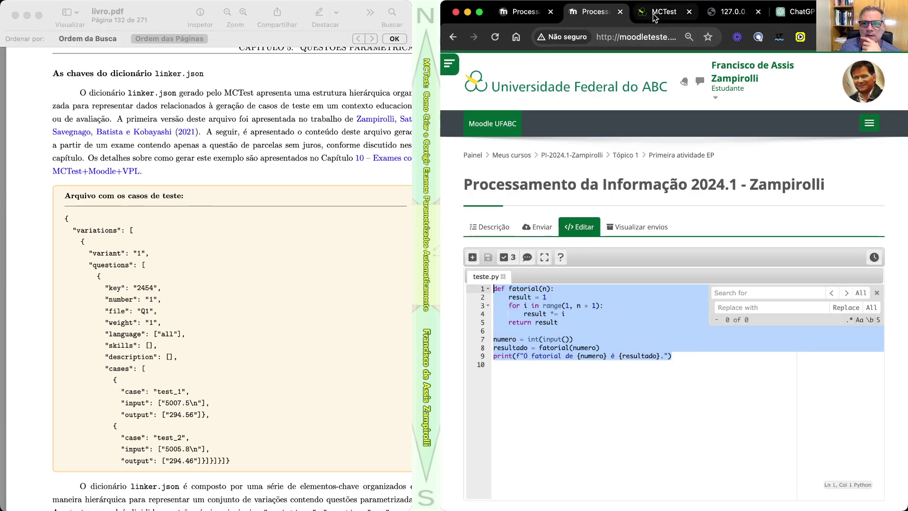
{"action": "left_click", "coordinate": [526, 13]}
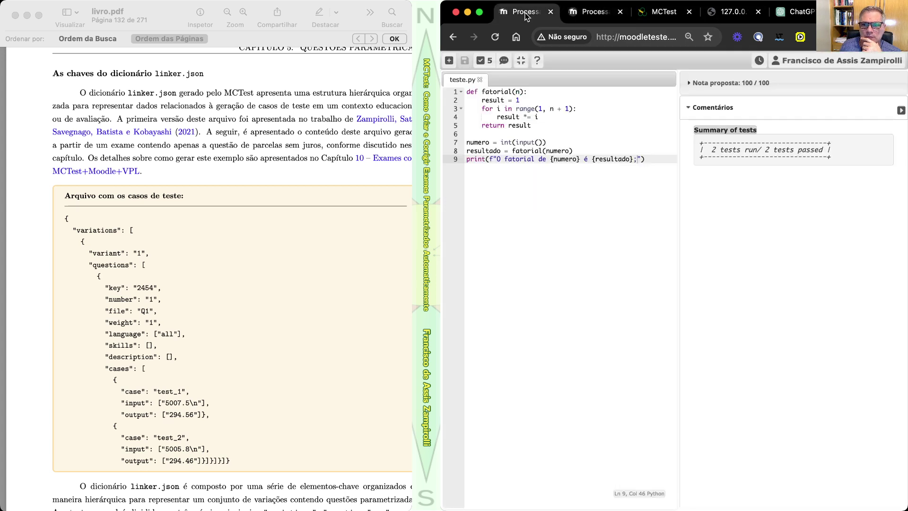
{"action": "left_click", "coordinate": [582, 14]}
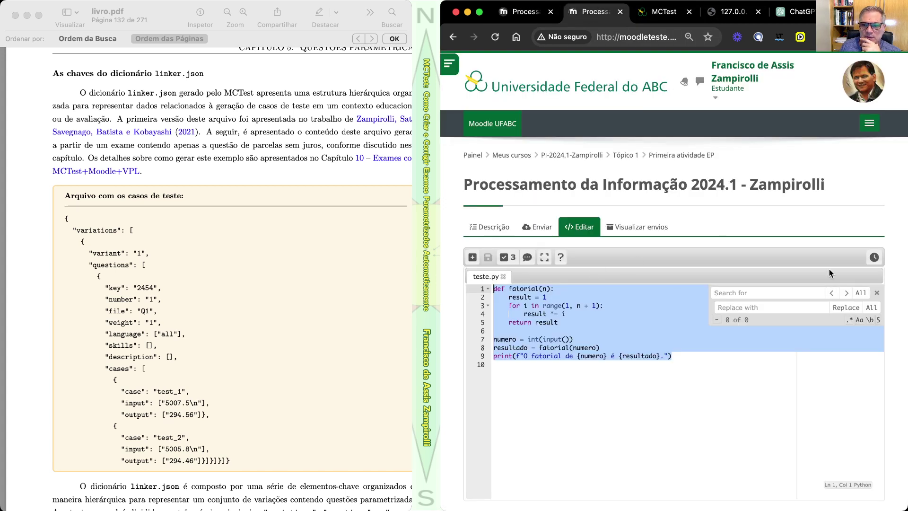
{"action": "left_click", "coordinate": [740, 15]}
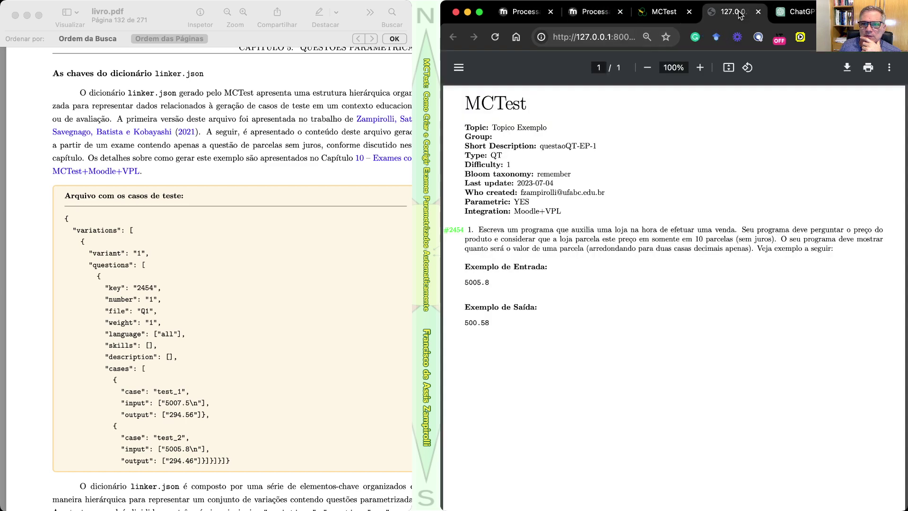
{"action": "left_click", "coordinate": [663, 12]}
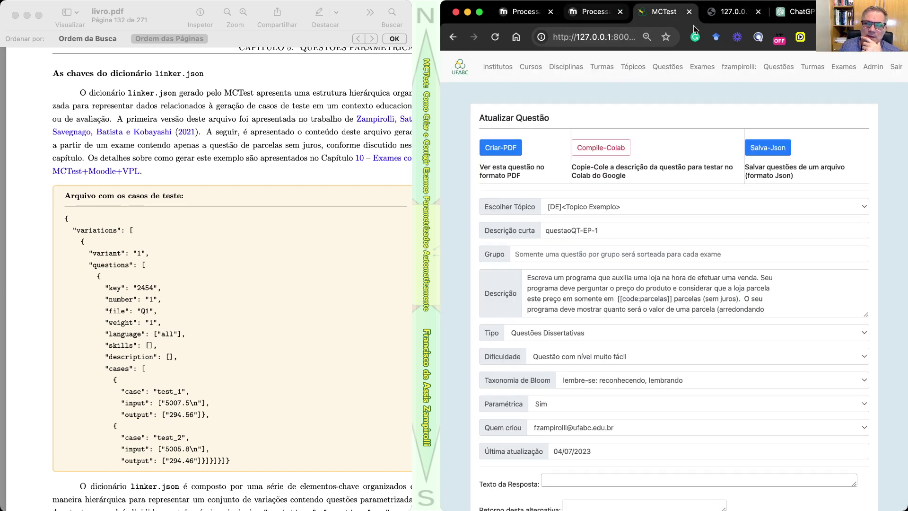
- Follow the V13-Moodle_v4.1 link in the book's Primeiro desafio section and open linker.json in that GitHub folder
{"action": "left_click", "coordinate": [263, 202]}
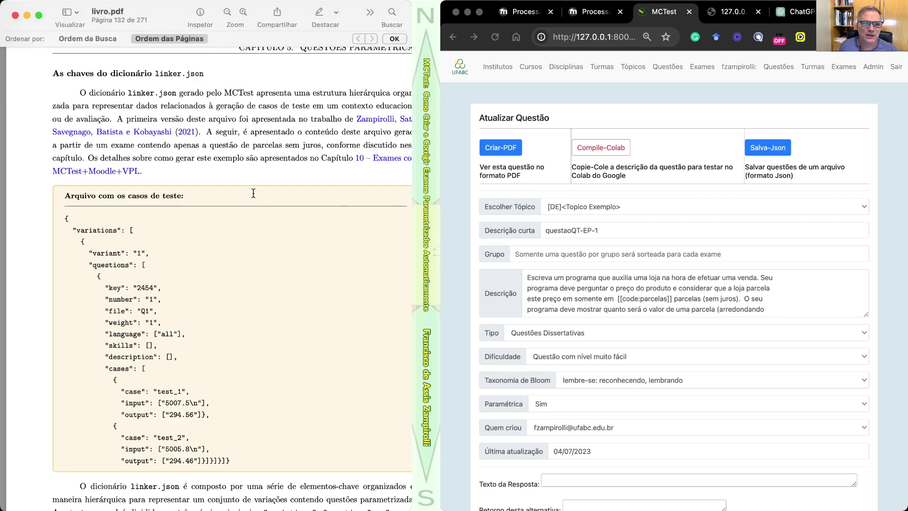
{"action": "scroll", "coordinate": [254, 193], "scroll_direction": "up", "scroll_amount": 10}
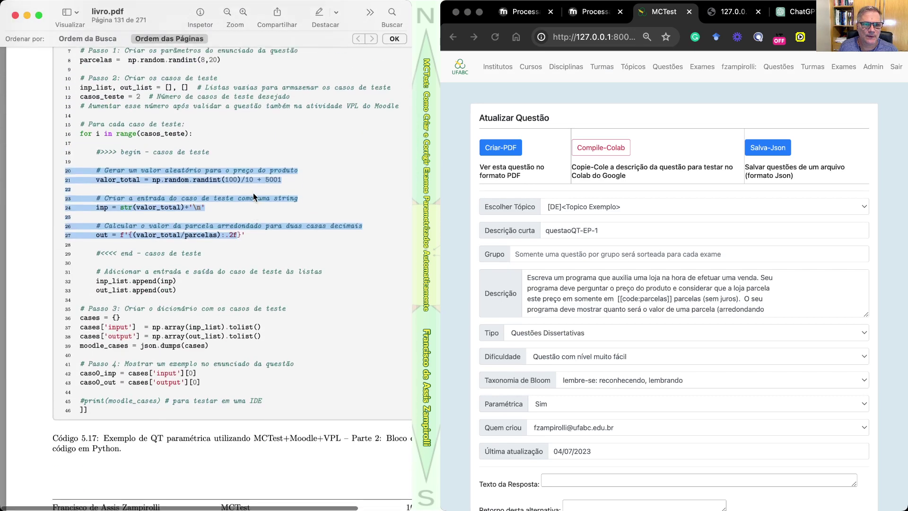
{"action": "scroll", "coordinate": [253, 193], "scroll_direction": "up", "scroll_amount": 10}
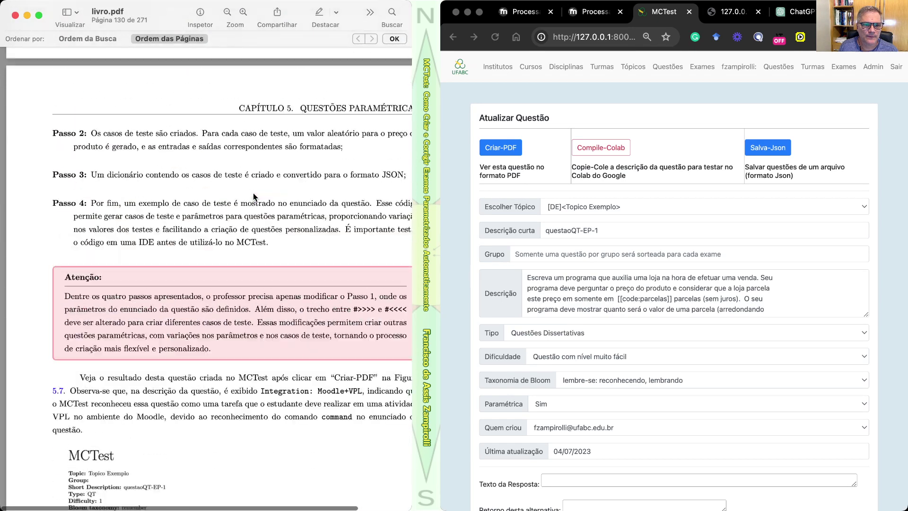
{"action": "scroll", "coordinate": [253, 193], "scroll_direction": "up", "scroll_amount": 10}
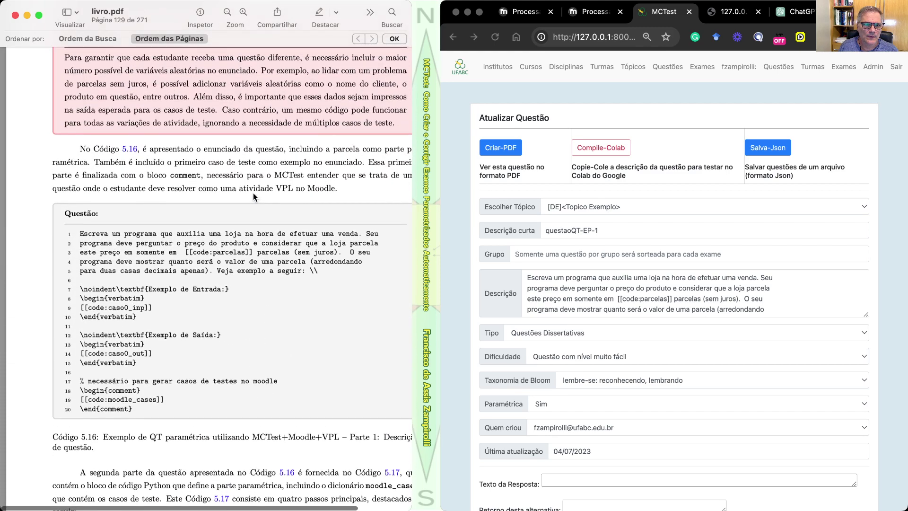
{"action": "scroll", "coordinate": [254, 197], "scroll_direction": "up", "scroll_amount": 10}
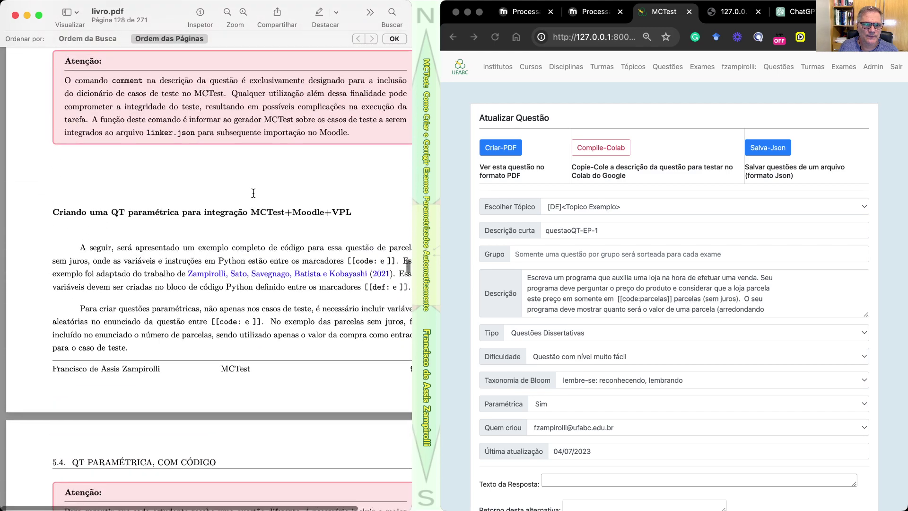
{"action": "scroll", "coordinate": [254, 193], "scroll_direction": "up", "scroll_amount": 1}
{"action": "scroll", "coordinate": [254, 193], "scroll_direction": "up", "scroll_amount": 10}
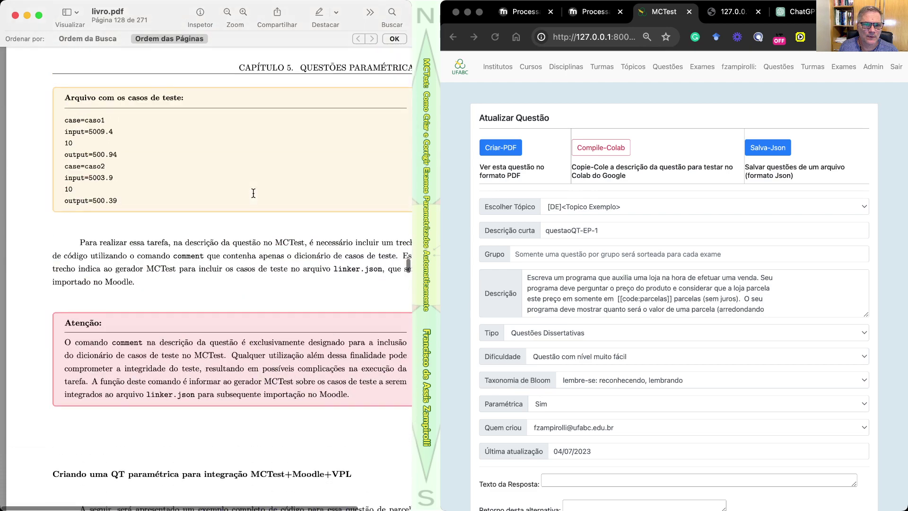
{"action": "scroll", "coordinate": [253, 193], "scroll_direction": "up", "scroll_amount": 10}
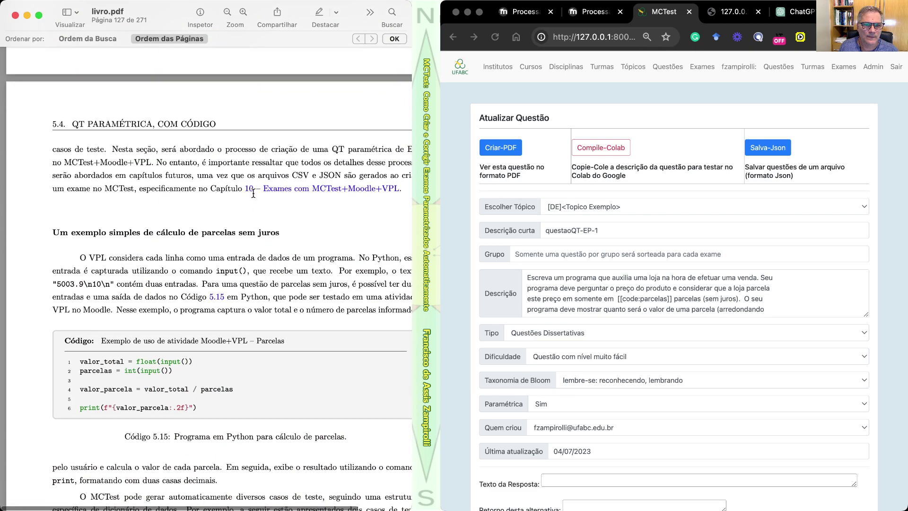
{"action": "scroll", "coordinate": [268, 194], "scroll_direction": "up", "scroll_amount": 10}
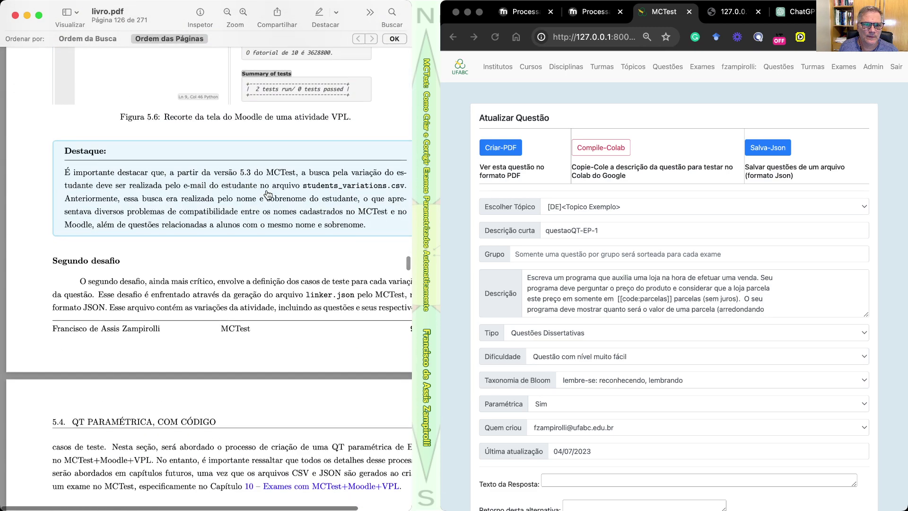
{"action": "scroll", "coordinate": [267, 193], "scroll_direction": "up", "scroll_amount": 6}
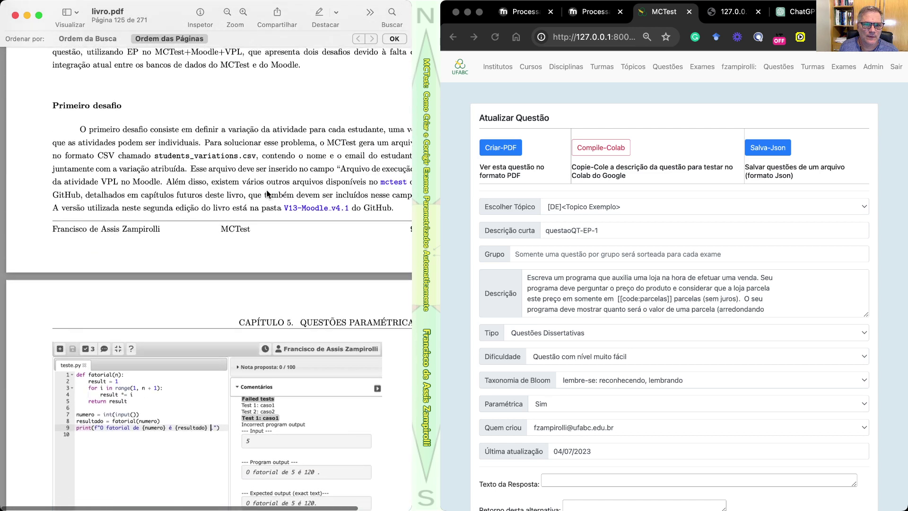
{"action": "left_click", "coordinate": [323, 206]}
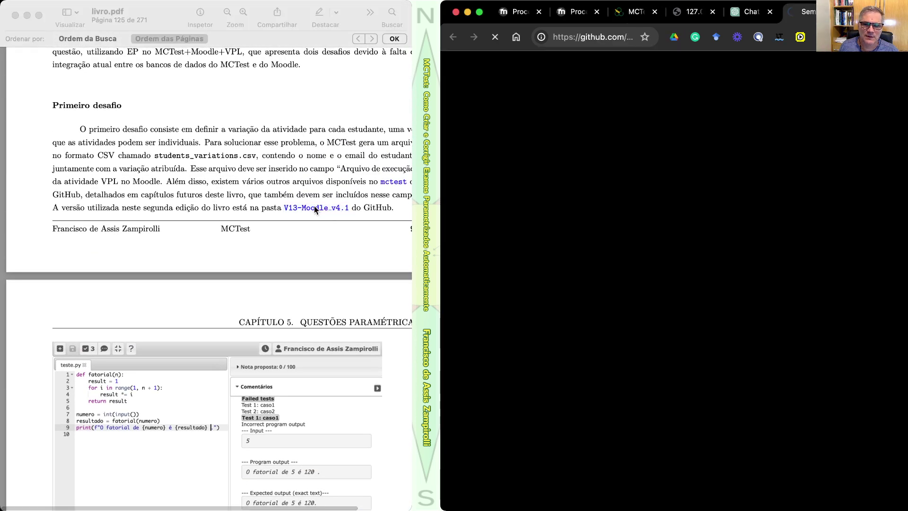
{"action": "scroll", "coordinate": [557, 273], "scroll_direction": "down", "scroll_amount": 3}
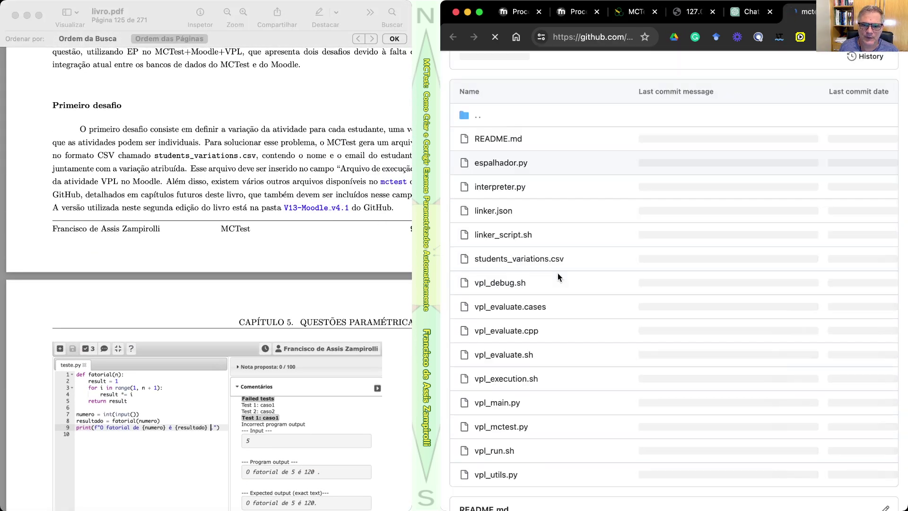
{"action": "left_click", "coordinate": [498, 201]}
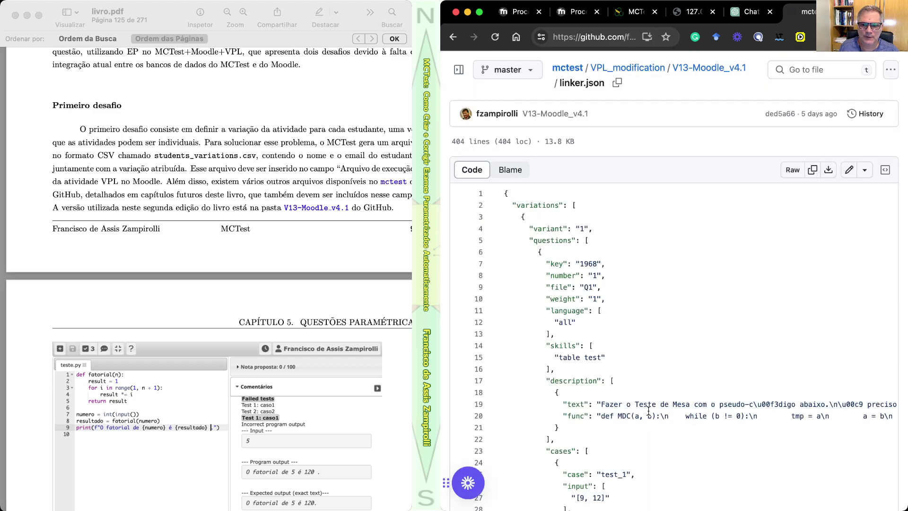
- Return to the linker.json example in the book and highlight its "variant": "1" line and the "questions" key
{"action": "scroll", "coordinate": [220, 271], "scroll_direction": "down", "scroll_amount": 15}
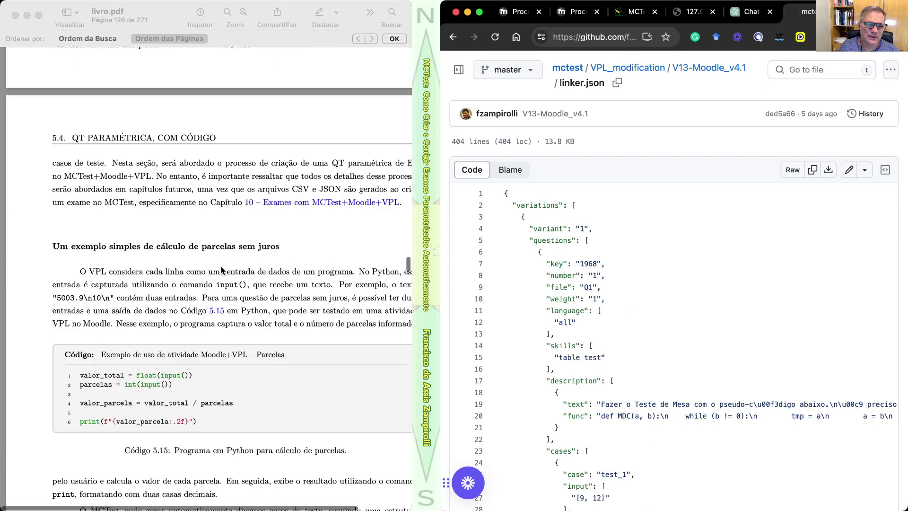
{"action": "left_click", "coordinate": [235, 268]}
{"action": "scroll", "coordinate": [234, 266], "scroll_direction": "down", "scroll_amount": 10}
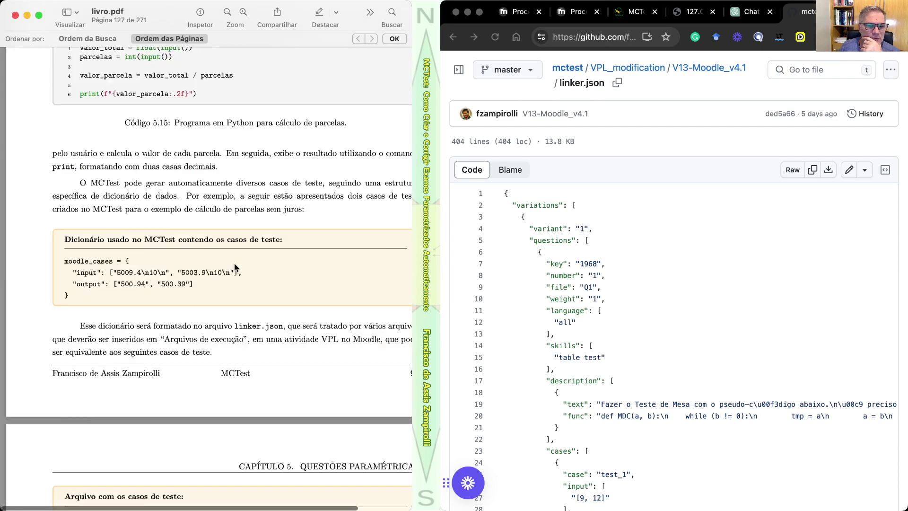
{"action": "scroll", "coordinate": [235, 267], "scroll_direction": "down", "scroll_amount": 15}
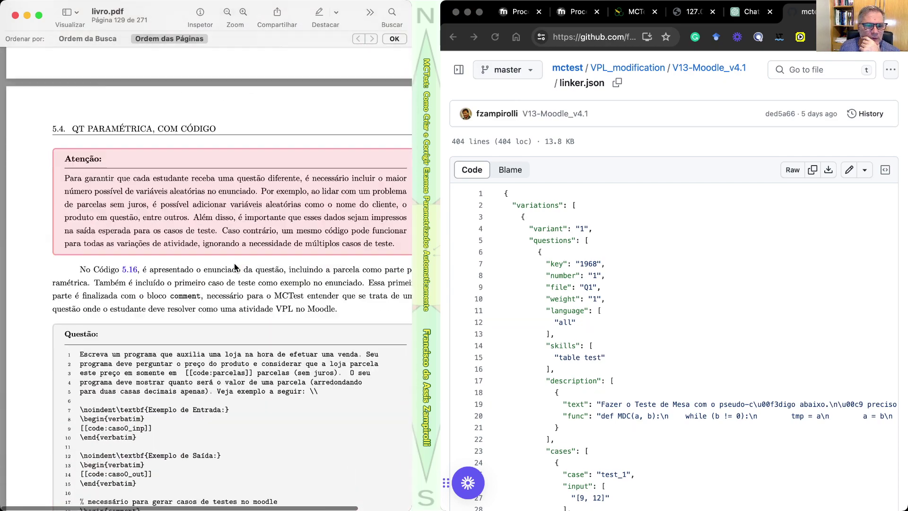
{"action": "scroll", "coordinate": [234, 263], "scroll_direction": "down", "scroll_amount": 15}
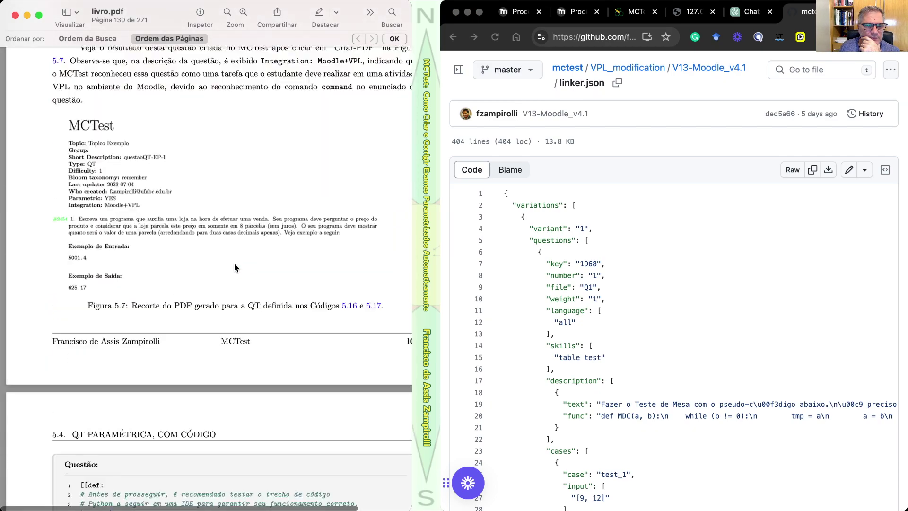
{"action": "scroll", "coordinate": [234, 267], "scroll_direction": "down", "scroll_amount": 15}
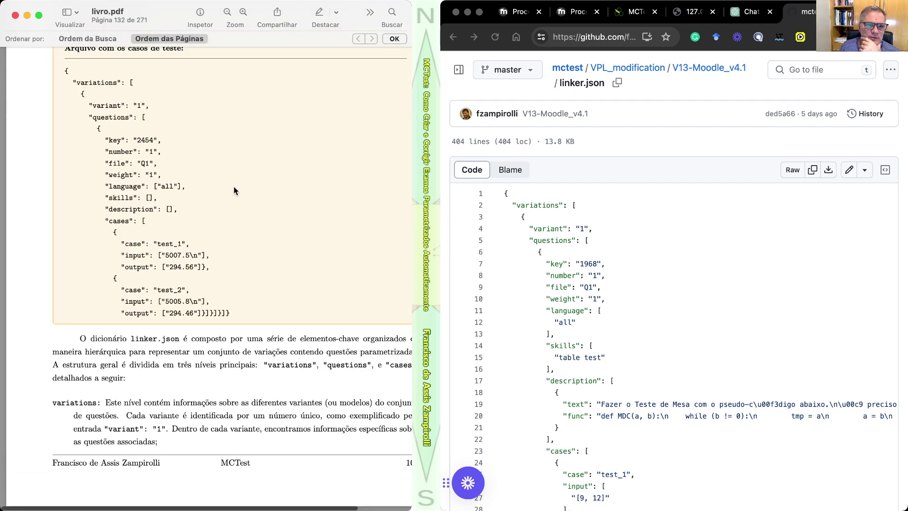
{"action": "scroll", "coordinate": [234, 191], "scroll_direction": "up", "scroll_amount": 3}
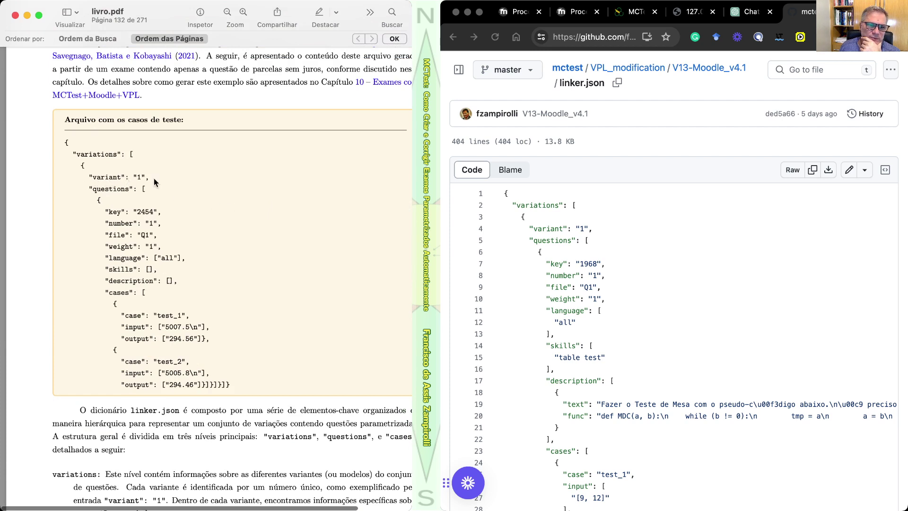
{"action": "scroll", "coordinate": [156, 181], "scroll_direction": "down", "scroll_amount": 1}
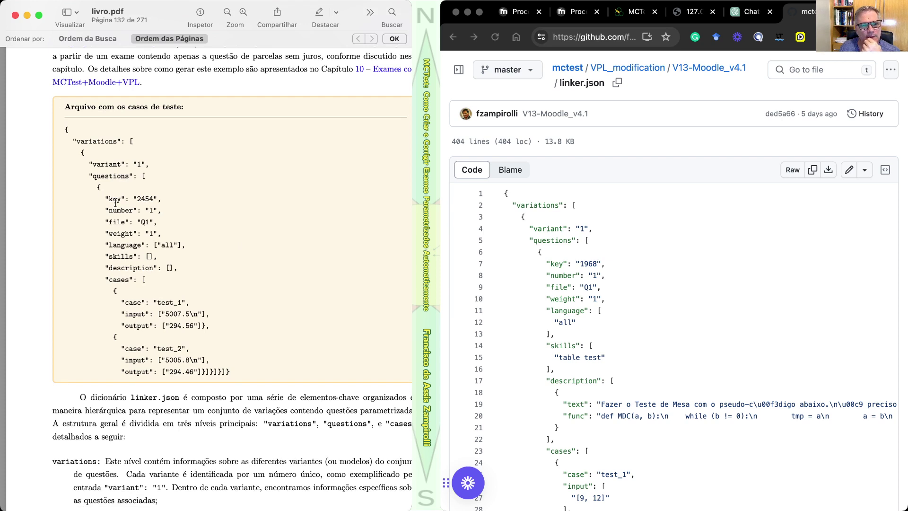
{"action": "left_click_drag", "start_coordinate": [89, 165], "coordinate": [154, 165]}
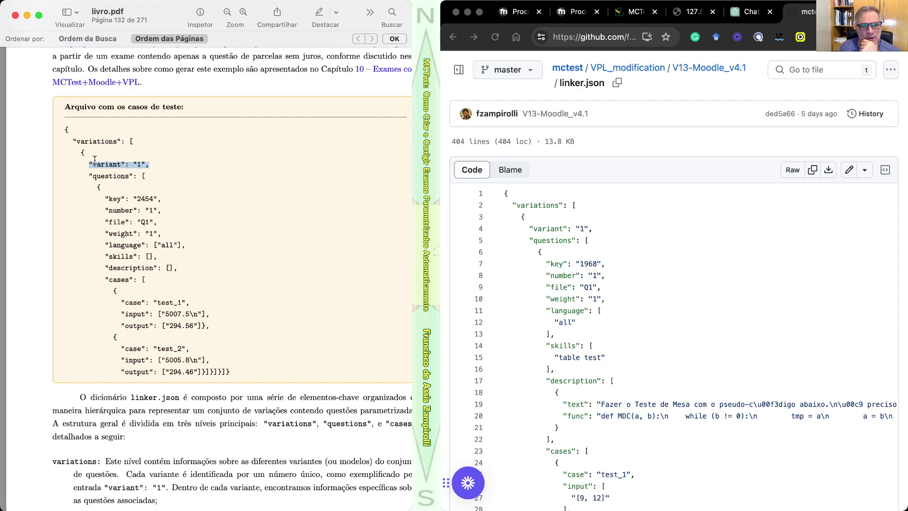
{"action": "scroll", "coordinate": [152, 170], "scroll_direction": "down", "scroll_amount": 1}
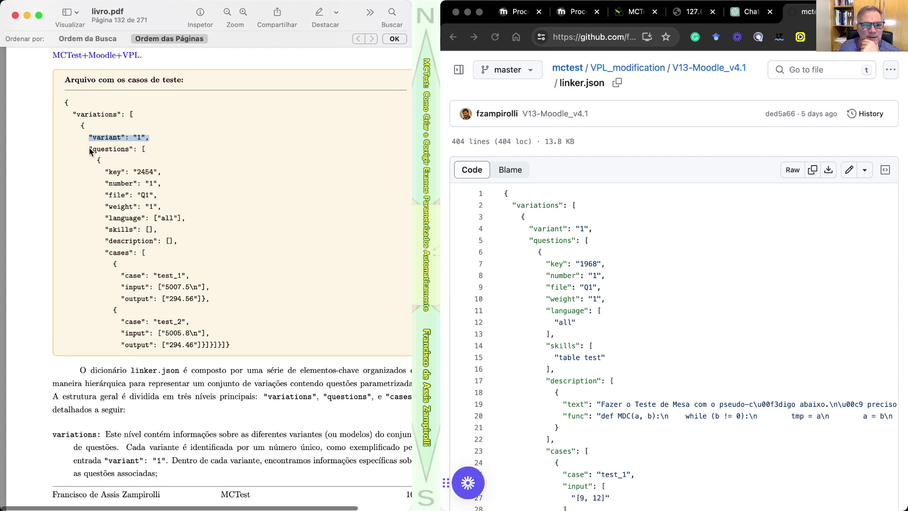
{"action": "left_click_drag", "start_coordinate": [91, 151], "coordinate": [157, 152]}
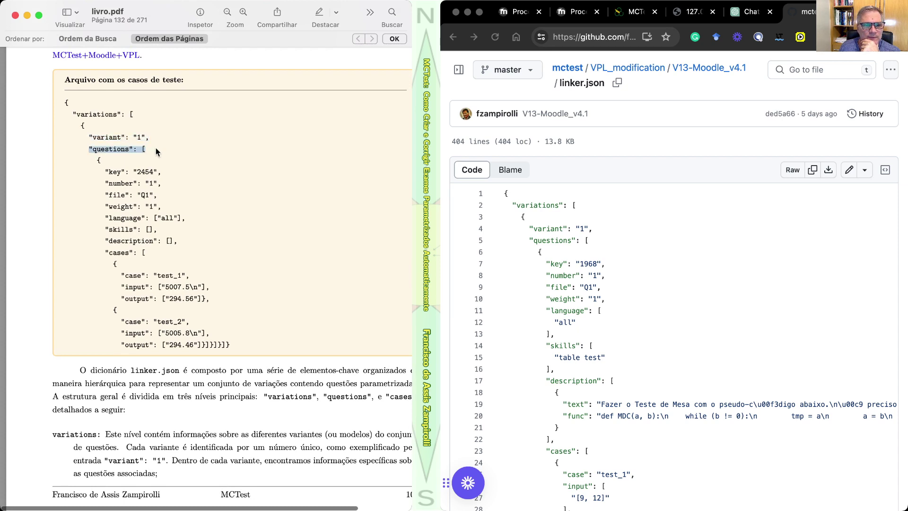
- Highlight the values of key (2454), number (1) and file (Q1) in the book's linker.json example
{"action": "left_click", "coordinate": [142, 175]}
{"action": "double_click", "coordinate": [143, 174]}
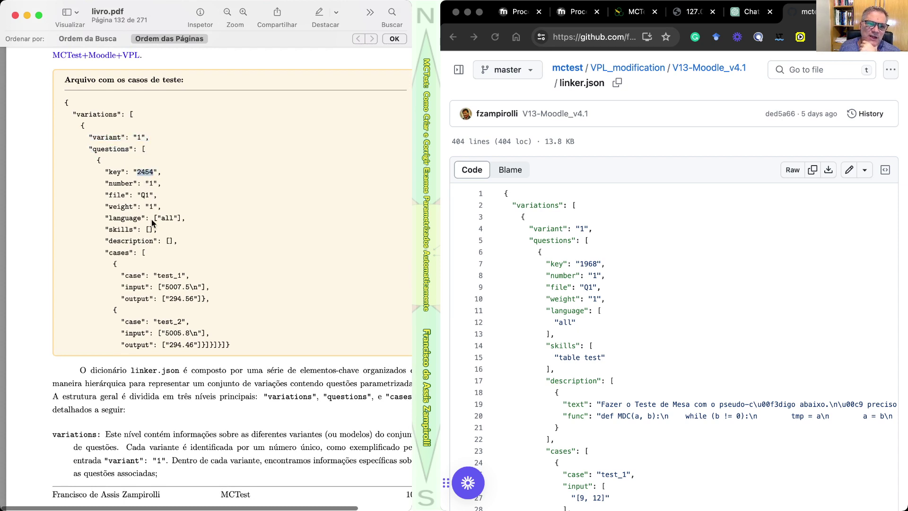
{"action": "double_click", "coordinate": [150, 183]}
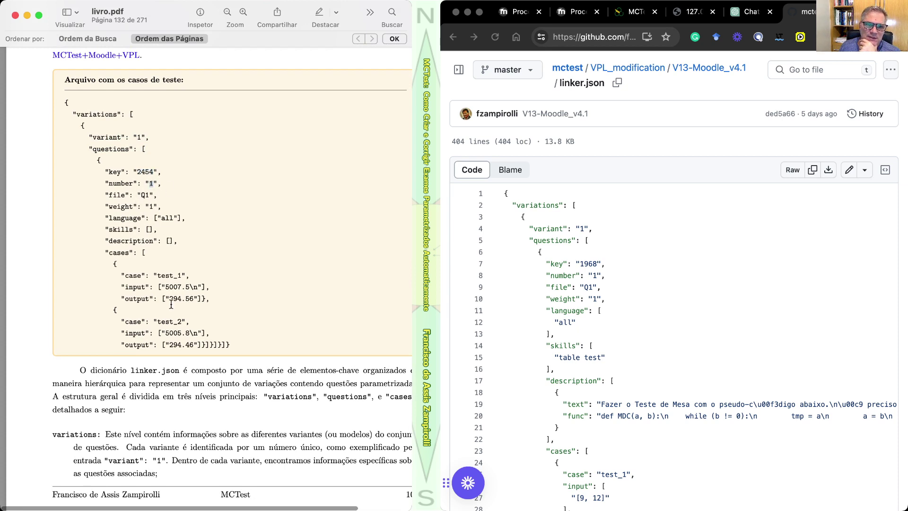
{"action": "scroll", "coordinate": [145, 143], "scroll_direction": "down", "scroll_amount": 2}
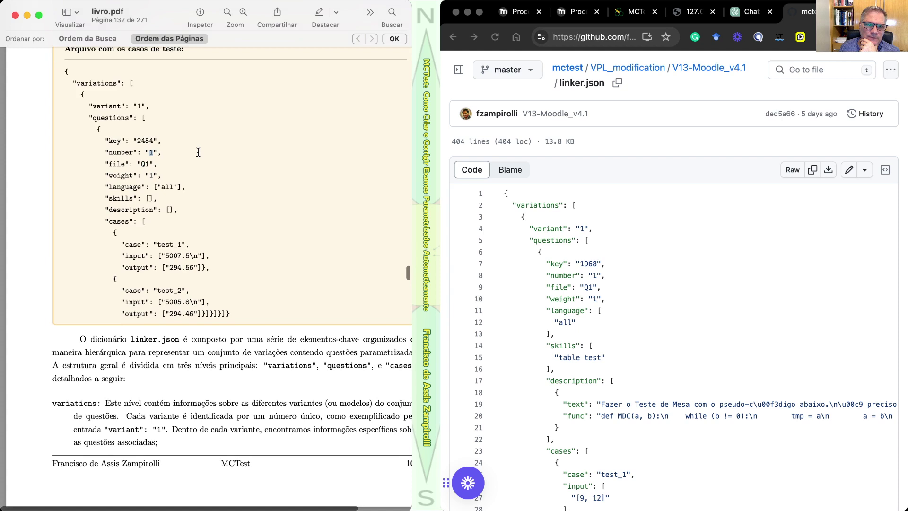
{"action": "double_click", "coordinate": [144, 165]}
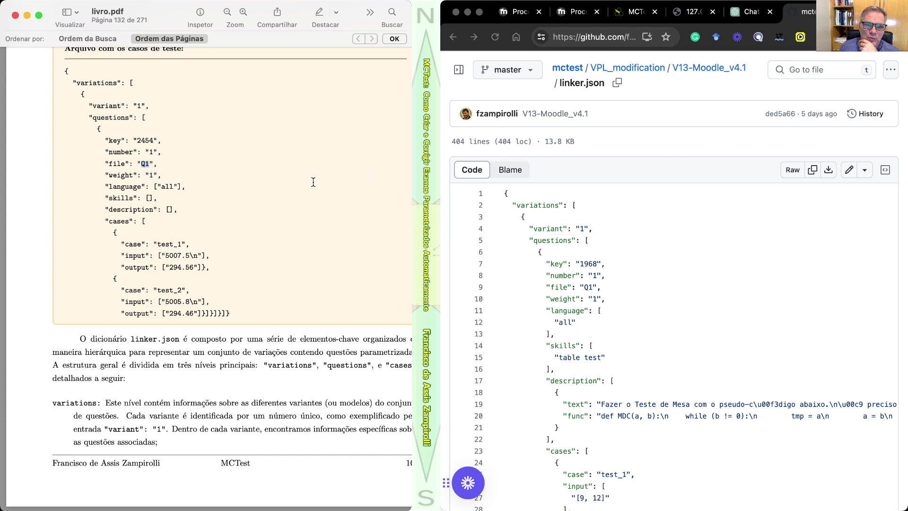
- Switch to the Moodle VPL editor, rename the submission file teste.py as Q1.py and save it
{"action": "left_click", "coordinate": [697, 152]}
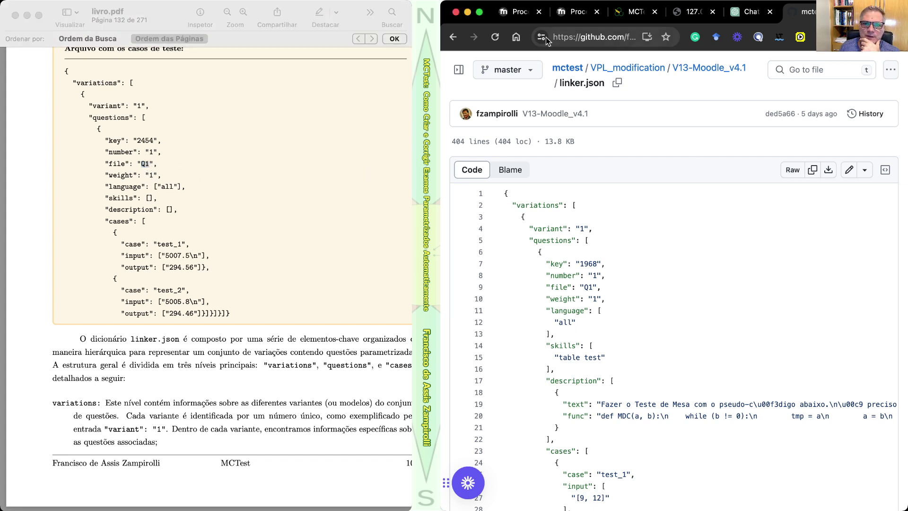
{"action": "left_click", "coordinate": [519, 14]}
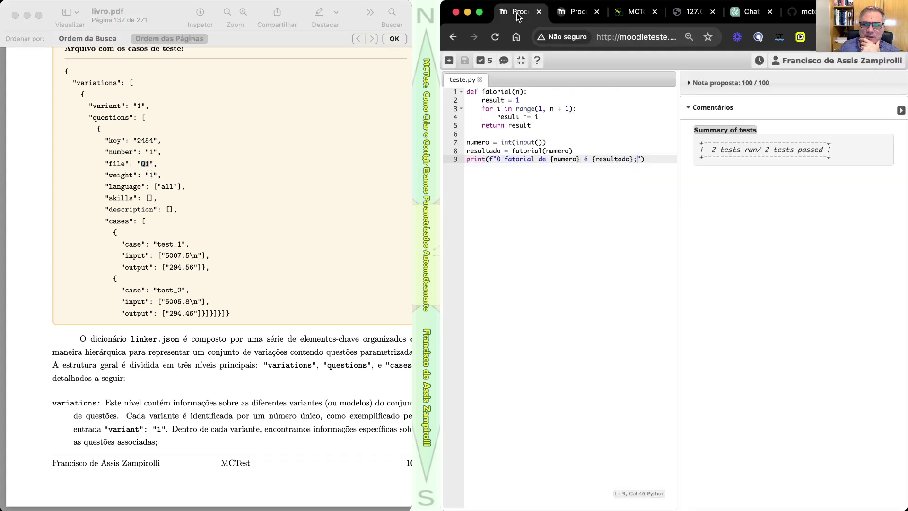
{"action": "double_click", "coordinate": [467, 83]}
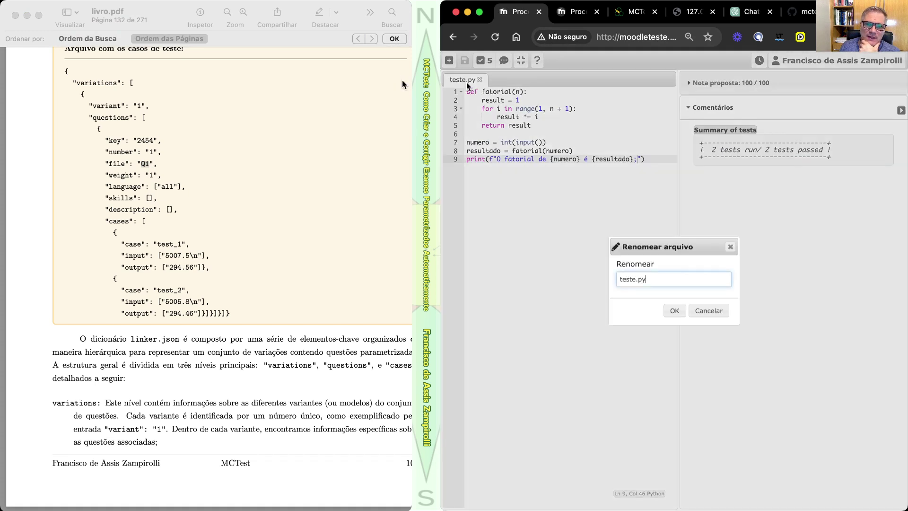
{"action": "key", "text": "shift+Left"}
{"action": "key", "text": "shift+Left"}
{"action": "left_click", "coordinate": [632, 280]}
{"action": "double_click", "coordinate": [632, 280]}
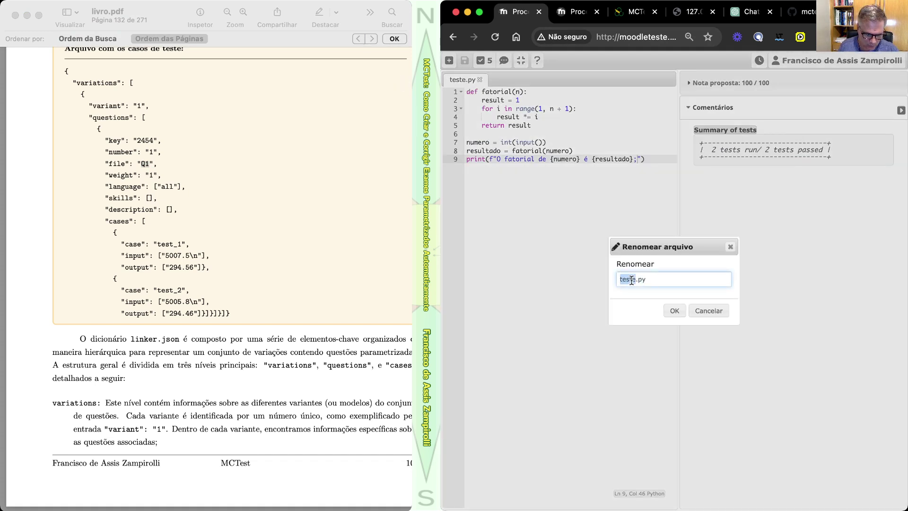
{"action": "type", "text": "Q1"}
{"action": "key", "text": "Return"}
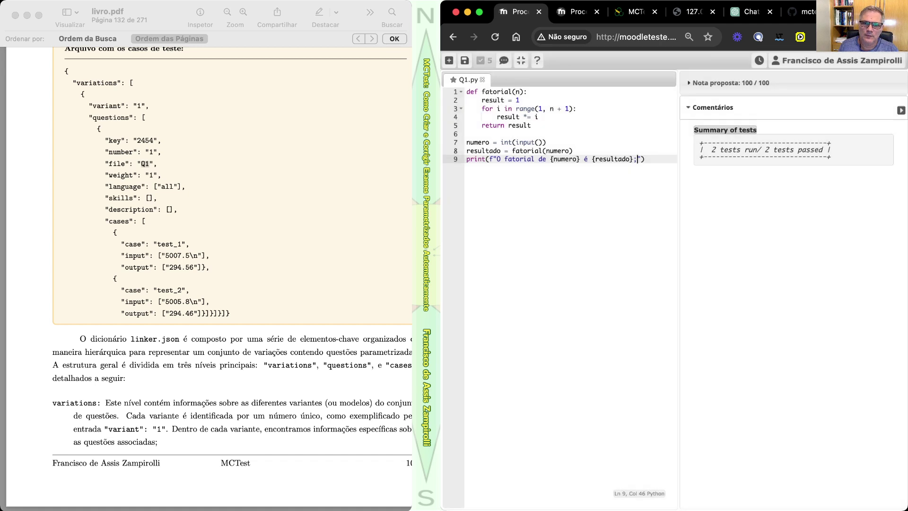
{"action": "left_click", "coordinate": [464, 60]}
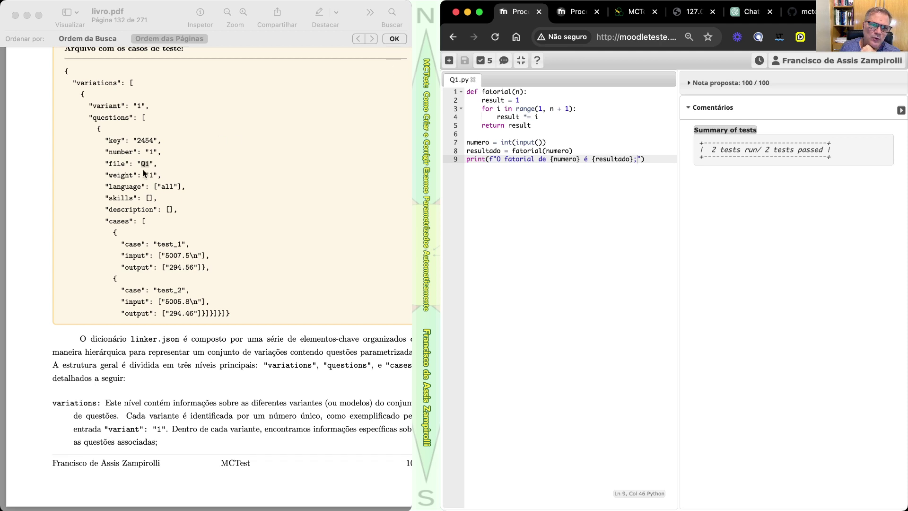
- Highlight the "skills" line and the "description" key in the book's linker.json example
{"action": "scroll", "coordinate": [156, 157], "scroll_direction": "down", "scroll_amount": 2}
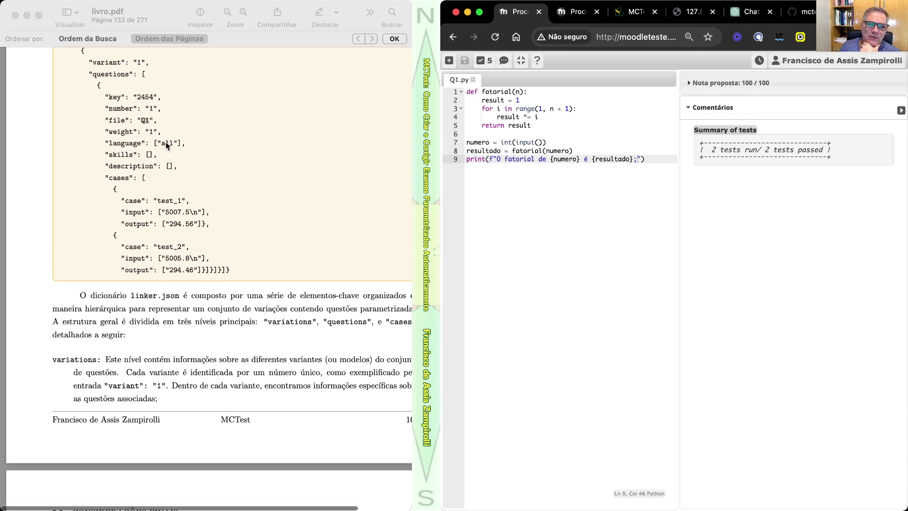
{"action": "left_click", "coordinate": [115, 155]}
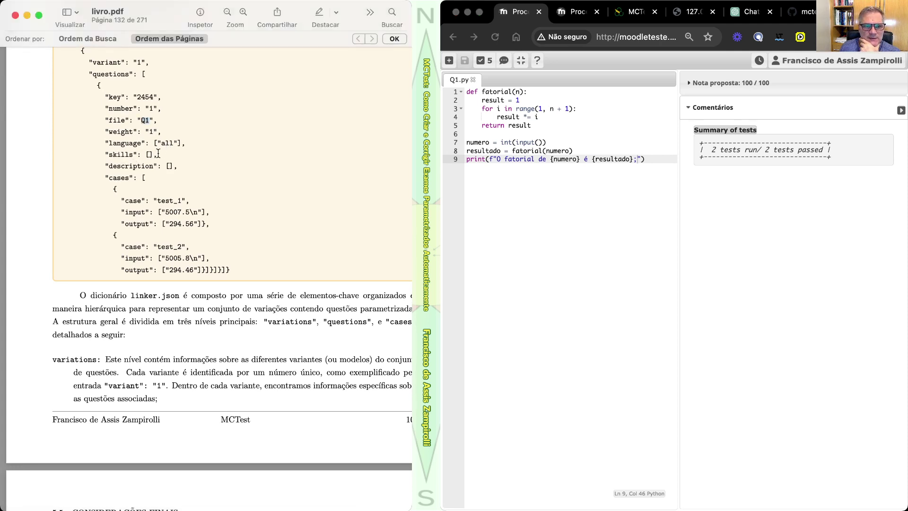
{"action": "left_click_drag", "start_coordinate": [158, 154], "coordinate": [103, 156]}
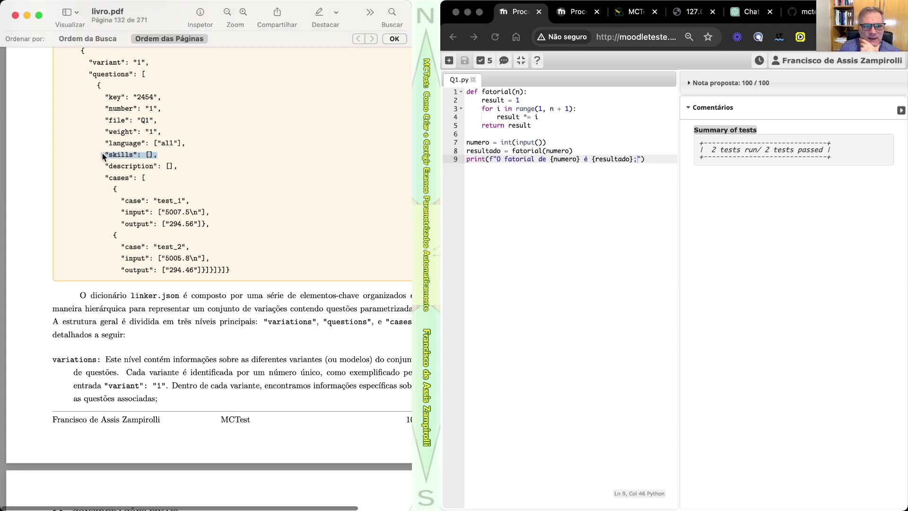
{"action": "left_click", "coordinate": [149, 154]}
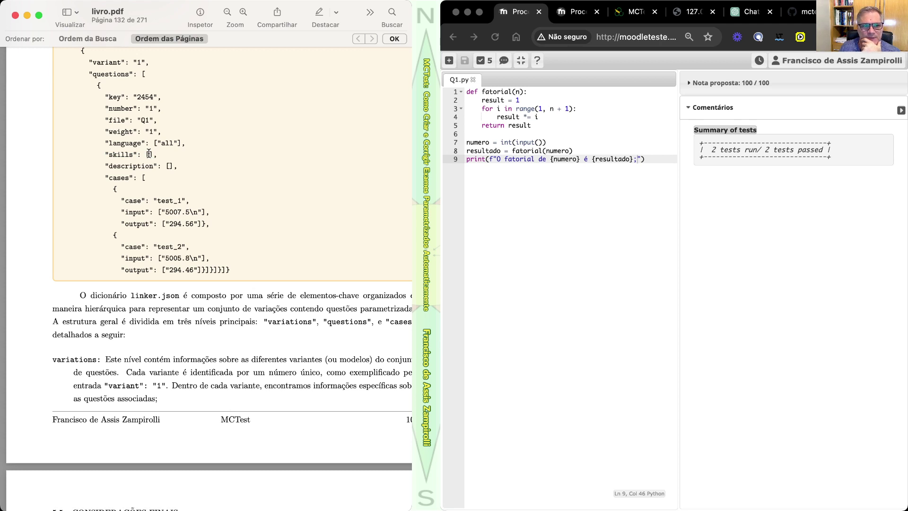
{"action": "double_click", "coordinate": [132, 167]}
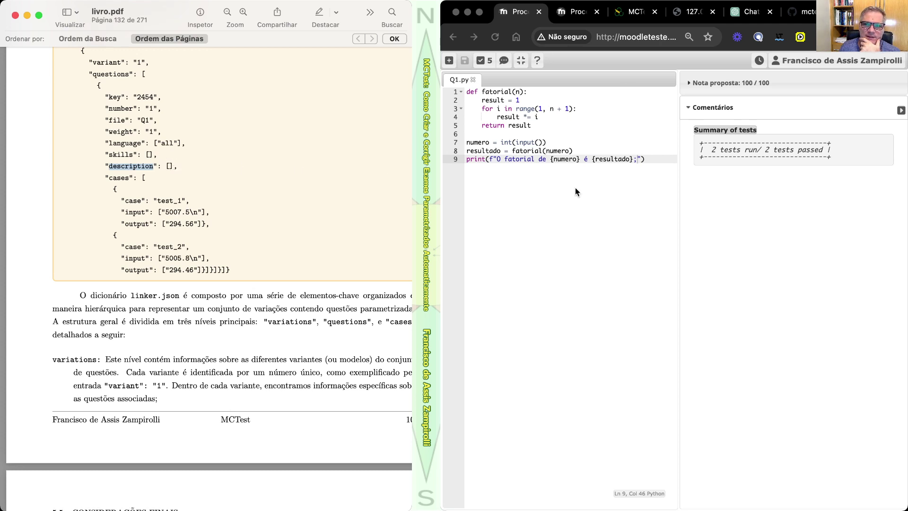
- Highlight the statement of question #2454 in the MCTest question PDF and point out the book's empty "description" value
{"action": "left_click", "coordinate": [693, 21]}
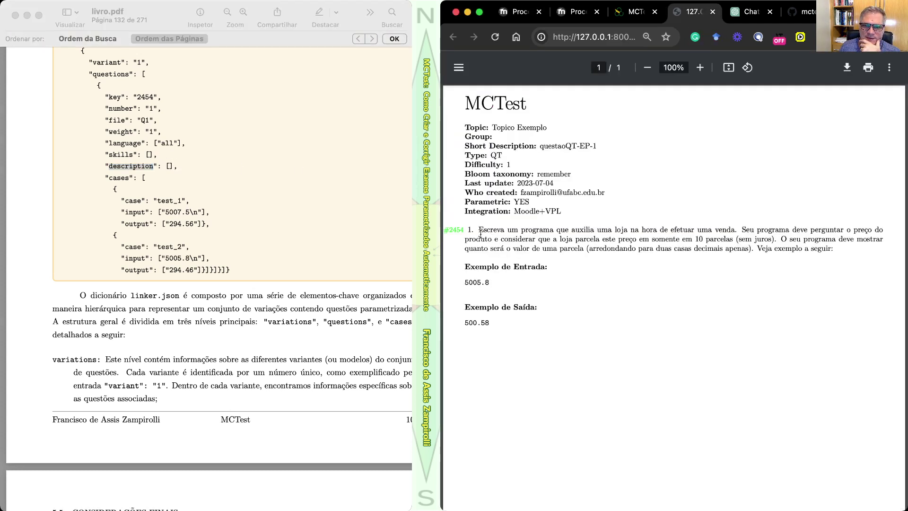
{"action": "left_click_drag", "start_coordinate": [479, 232], "coordinate": [852, 243]}
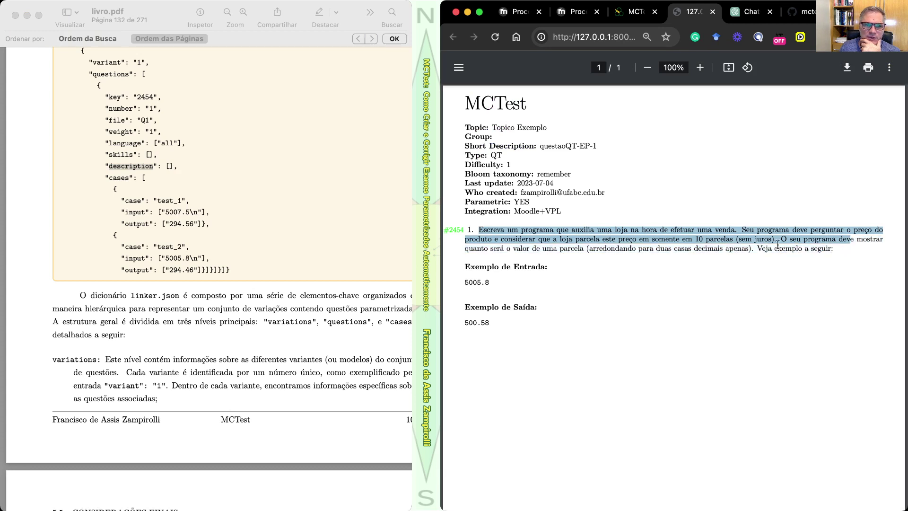
{"action": "left_click", "coordinate": [169, 168]}
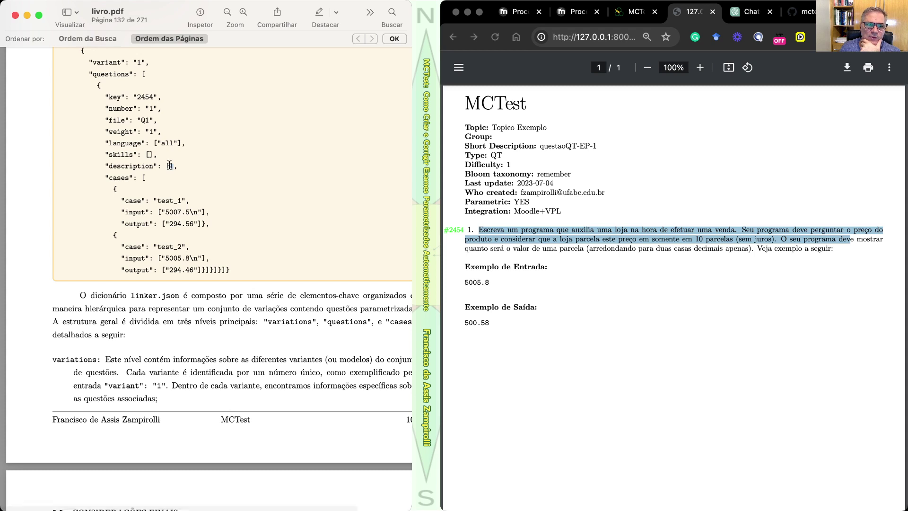
- Highlight the "case": "test_1" line and the input and output values of test_2 in the linker.json example
{"action": "scroll", "coordinate": [182, 183], "scroll_direction": "down", "scroll_amount": 2}
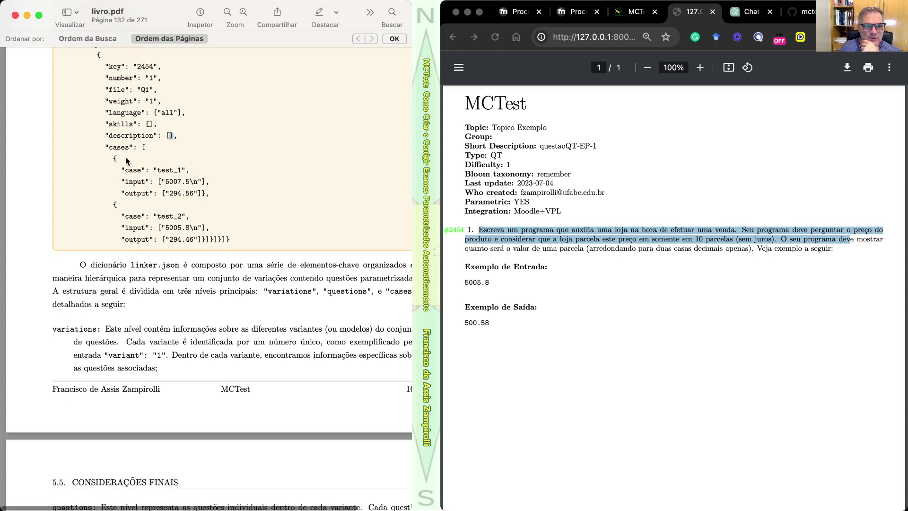
{"action": "left_click_drag", "start_coordinate": [190, 170], "coordinate": [128, 173]}
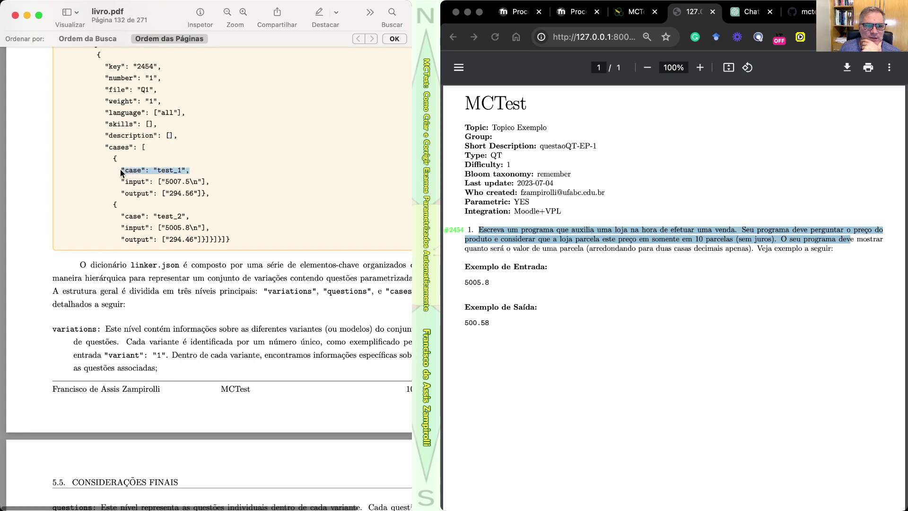
{"action": "left_click_drag", "start_coordinate": [207, 183], "coordinate": [160, 227]}
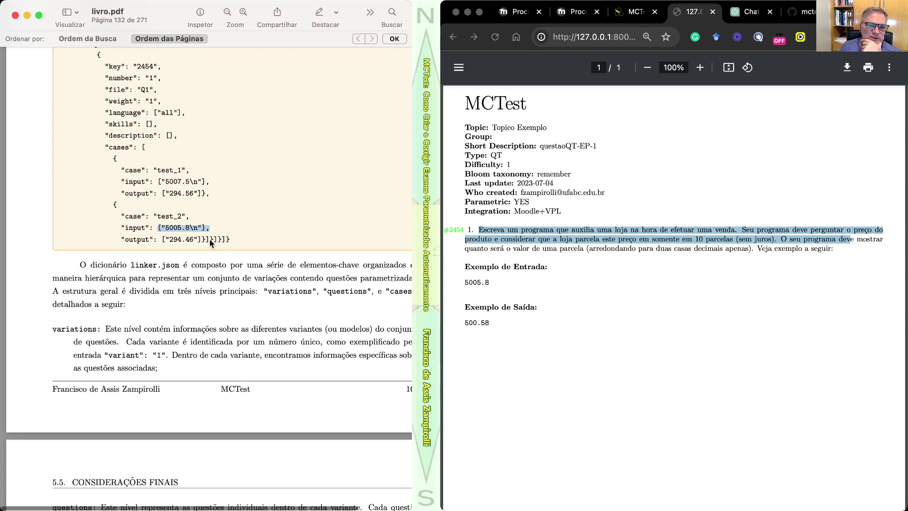
{"action": "left_click_drag", "start_coordinate": [198, 239], "coordinate": [166, 239]}
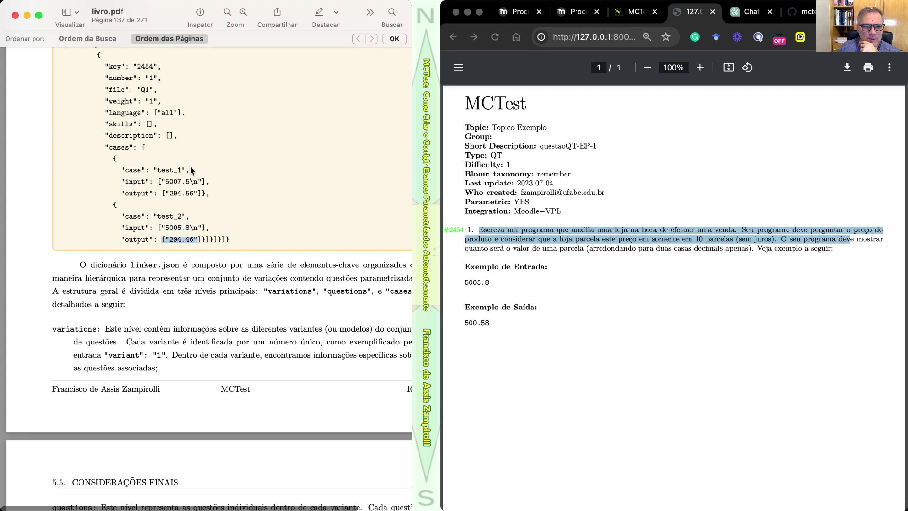
- Review the whole linker.json example and the book's explanations of the variations, questions and cases levels, through to section 5.5 Considerações finais
{"action": "scroll", "coordinate": [175, 198], "scroll_direction": "up", "scroll_amount": 3}
{"action": "scroll", "coordinate": [175, 198], "scroll_direction": "up", "scroll_amount": 3}
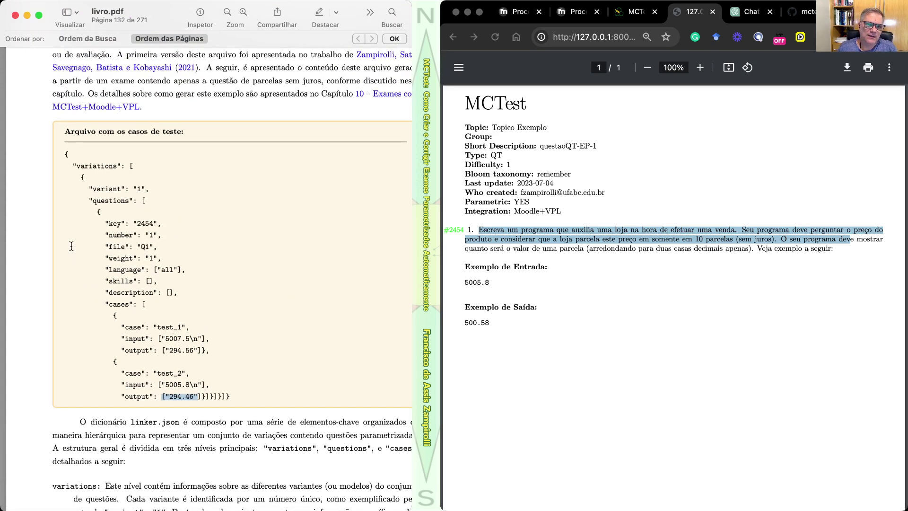
{"action": "scroll", "coordinate": [235, 274], "scroll_direction": "right", "scroll_amount": 2}
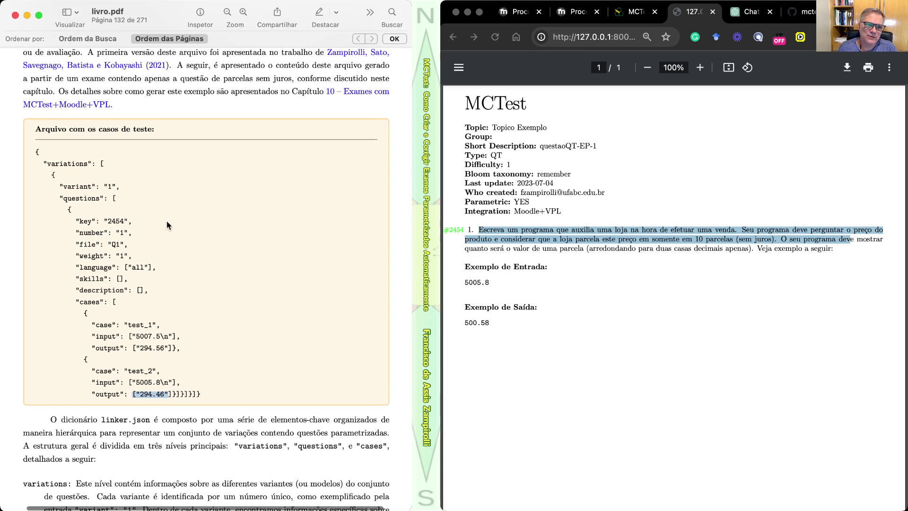
{"action": "scroll", "coordinate": [167, 221], "scroll_direction": "up", "scroll_amount": 3}
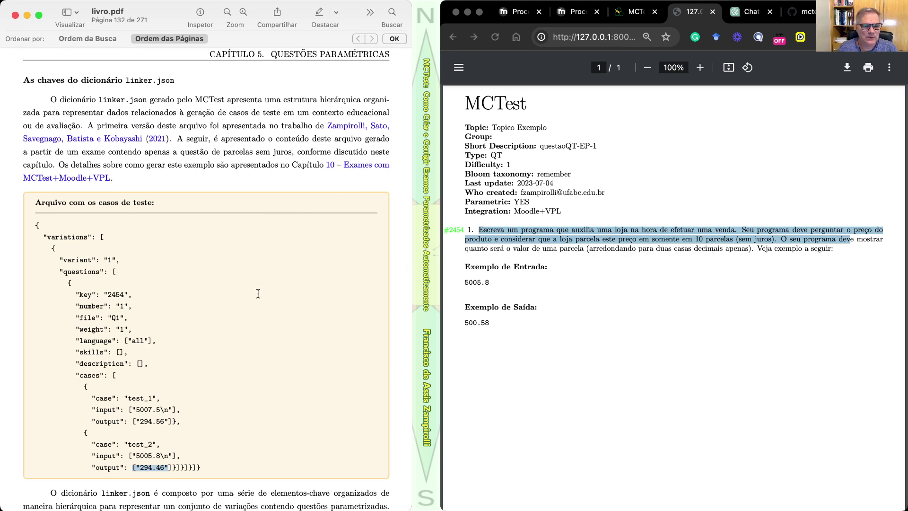
{"action": "scroll", "coordinate": [257, 293], "scroll_direction": "down", "scroll_amount": 8}
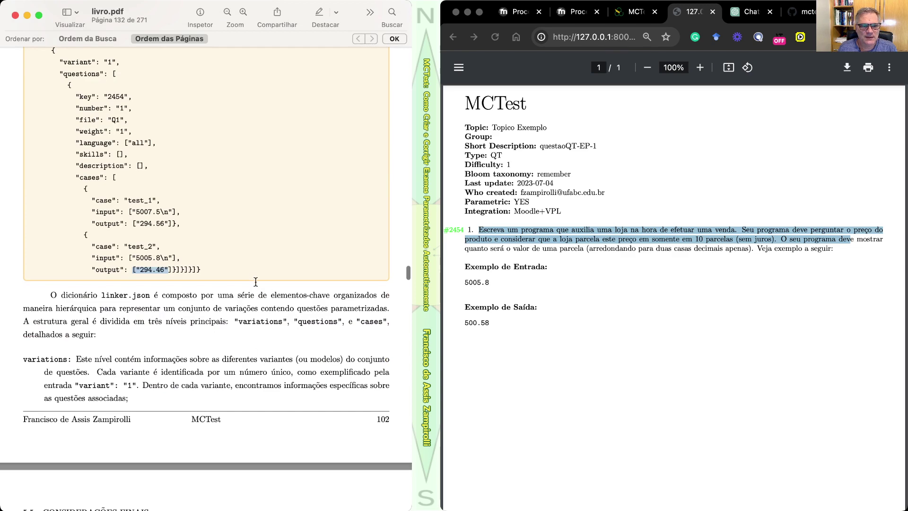
{"action": "scroll", "coordinate": [252, 279], "scroll_direction": "up", "scroll_amount": 9}
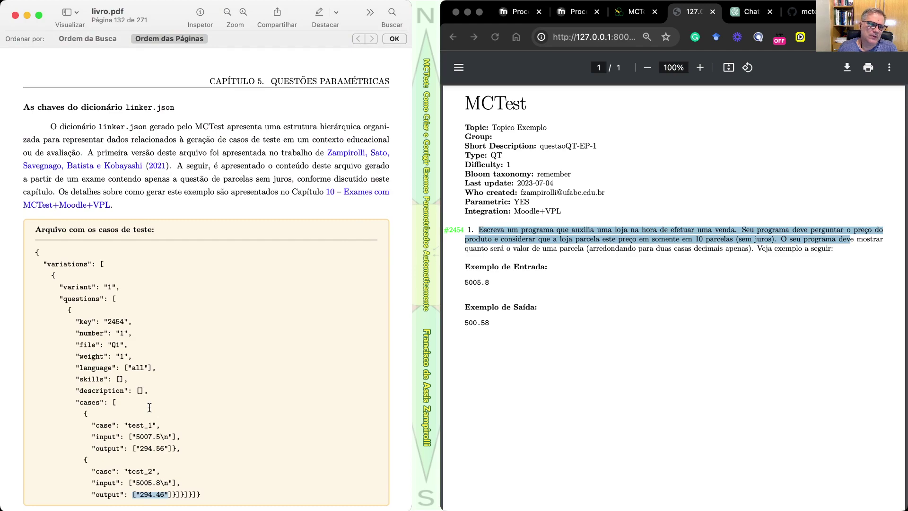
{"action": "scroll", "coordinate": [149, 407], "scroll_direction": "down", "scroll_amount": 15}
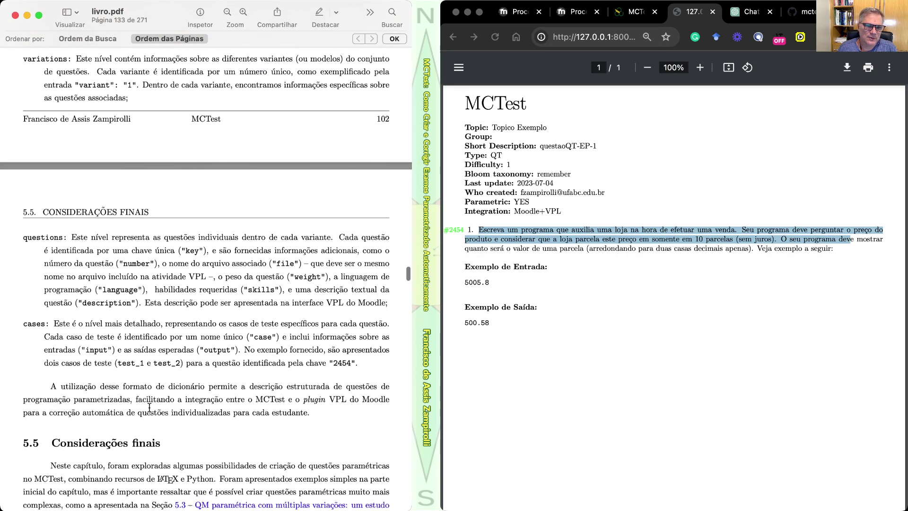
{"action": "scroll", "coordinate": [149, 407], "scroll_direction": "down", "scroll_amount": 5}
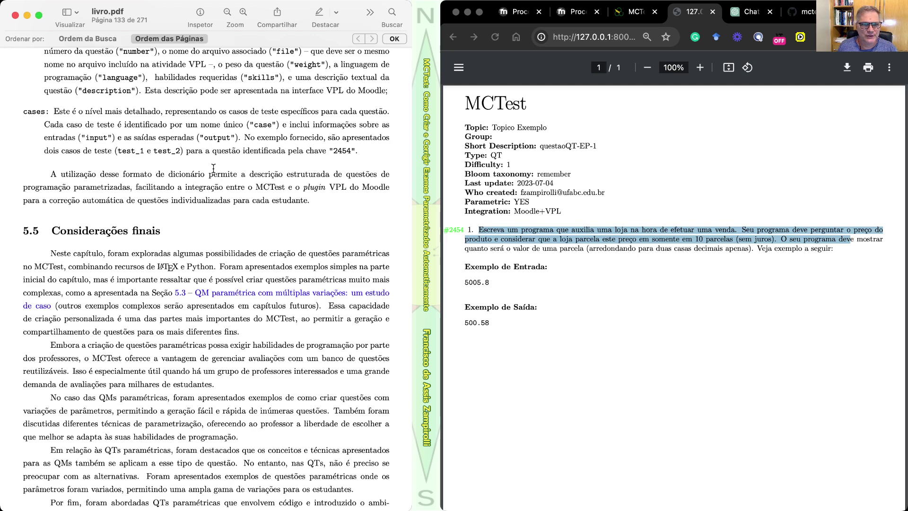
{"action": "scroll", "coordinate": [213, 168], "scroll_direction": "up", "scroll_amount": 4}
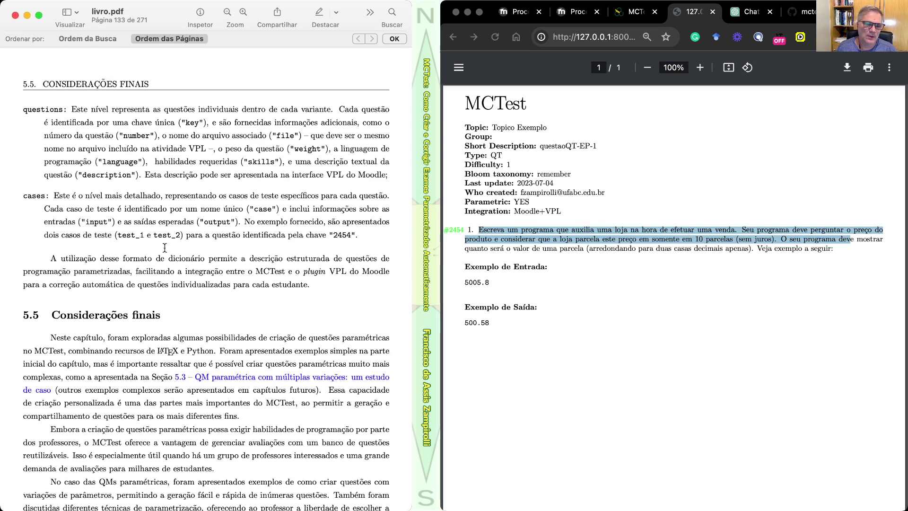
{"action": "scroll", "coordinate": [165, 248], "scroll_direction": "up", "scroll_amount": 5}
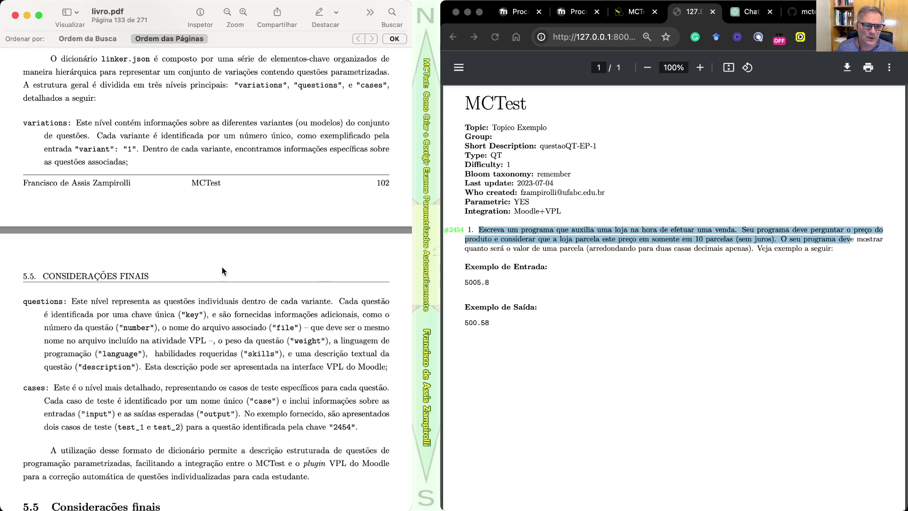
{"action": "scroll", "coordinate": [223, 268], "scroll_direction": "left", "scroll_amount": 1}
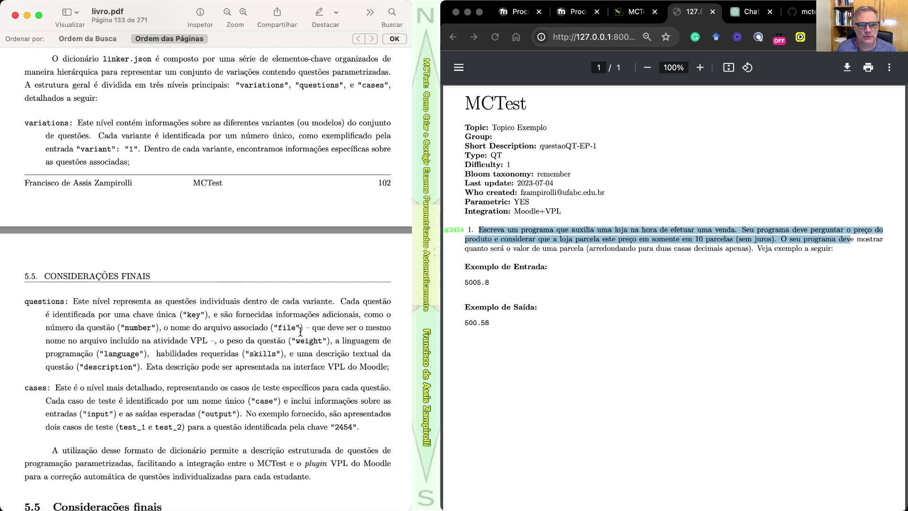
{"action": "scroll", "coordinate": [300, 332], "scroll_direction": "down", "scroll_amount": 5}
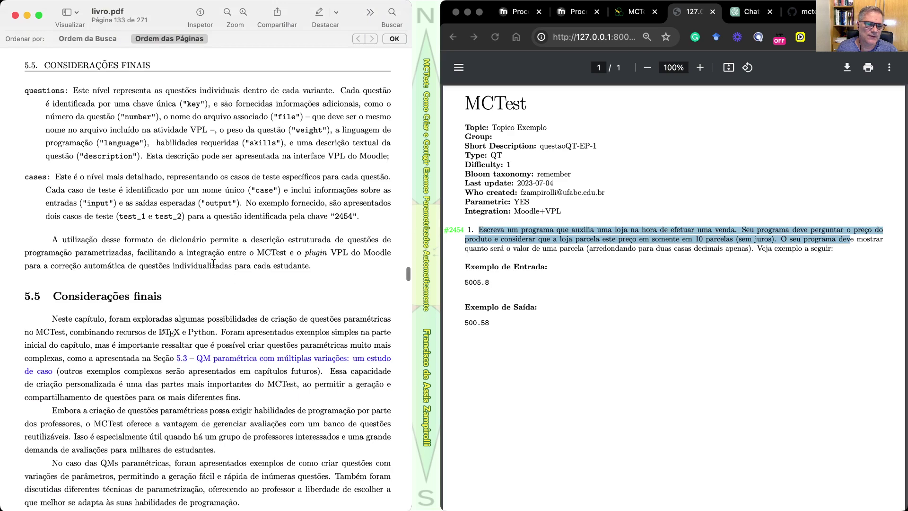
- Go to the book's Parte III title page, Exames no MCTest, and look over its list of chapters 6 to 10
{"action": "scroll", "coordinate": [214, 264], "scroll_direction": "down", "scroll_amount": 15}
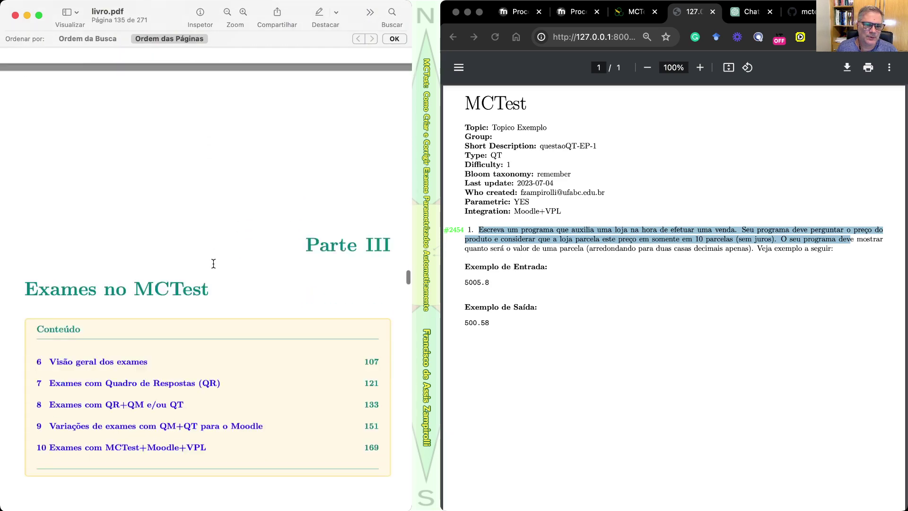
{"action": "scroll", "coordinate": [213, 264], "scroll_direction": "up", "scroll_amount": 3}
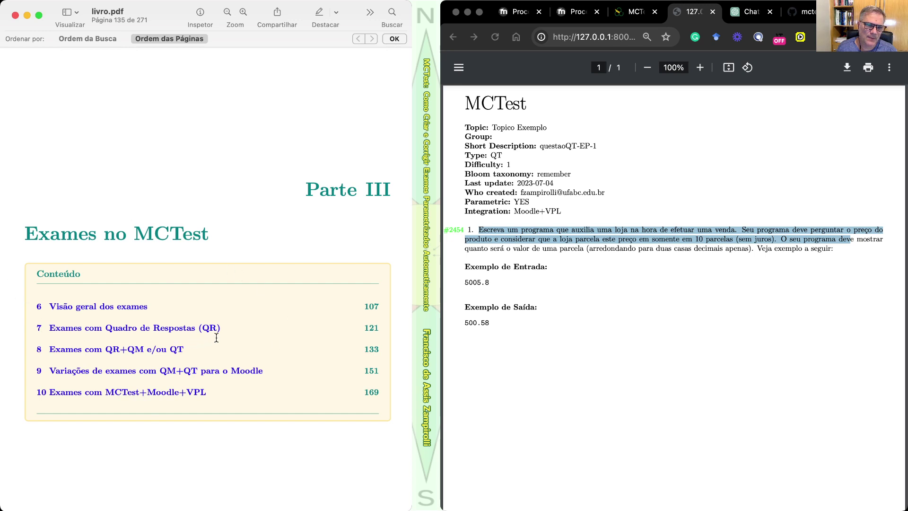
{"action": "scroll", "coordinate": [217, 338], "scroll_direction": "right", "scroll_amount": 1}
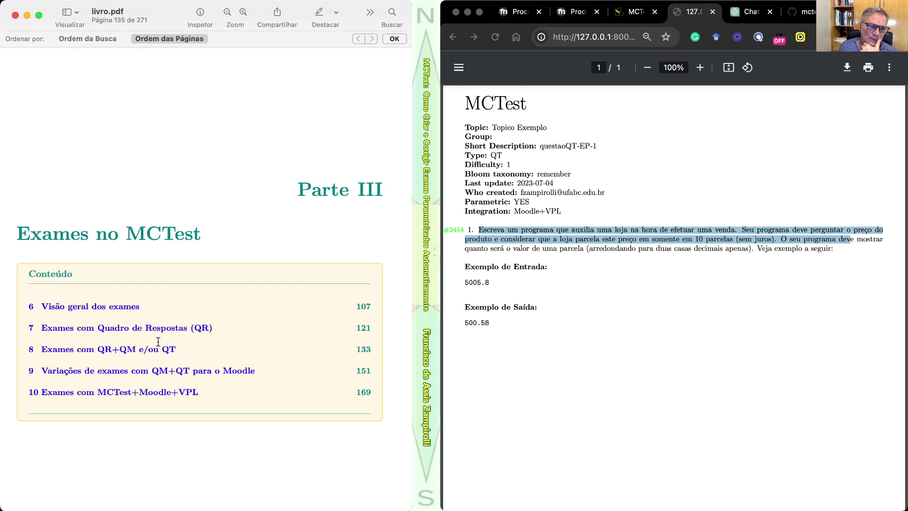
{"action": "scroll", "coordinate": [217, 324], "scroll_direction": "left", "scroll_amount": 1}
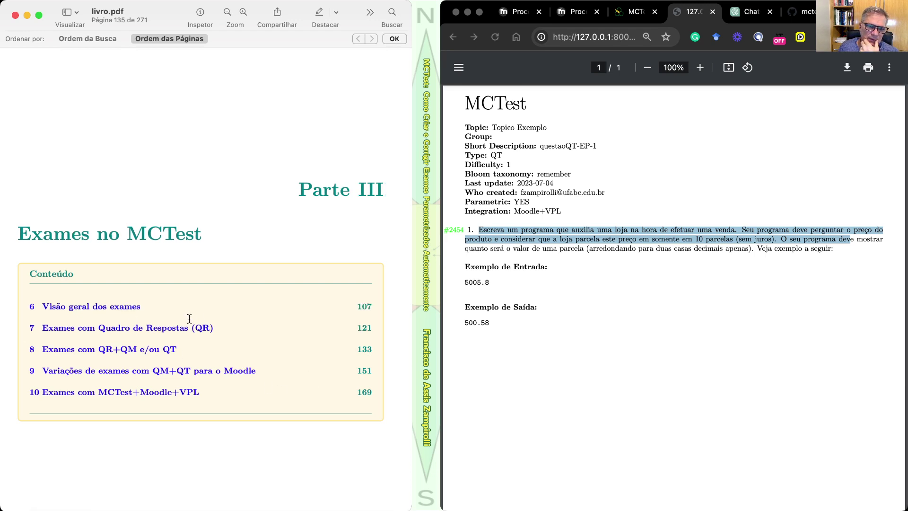